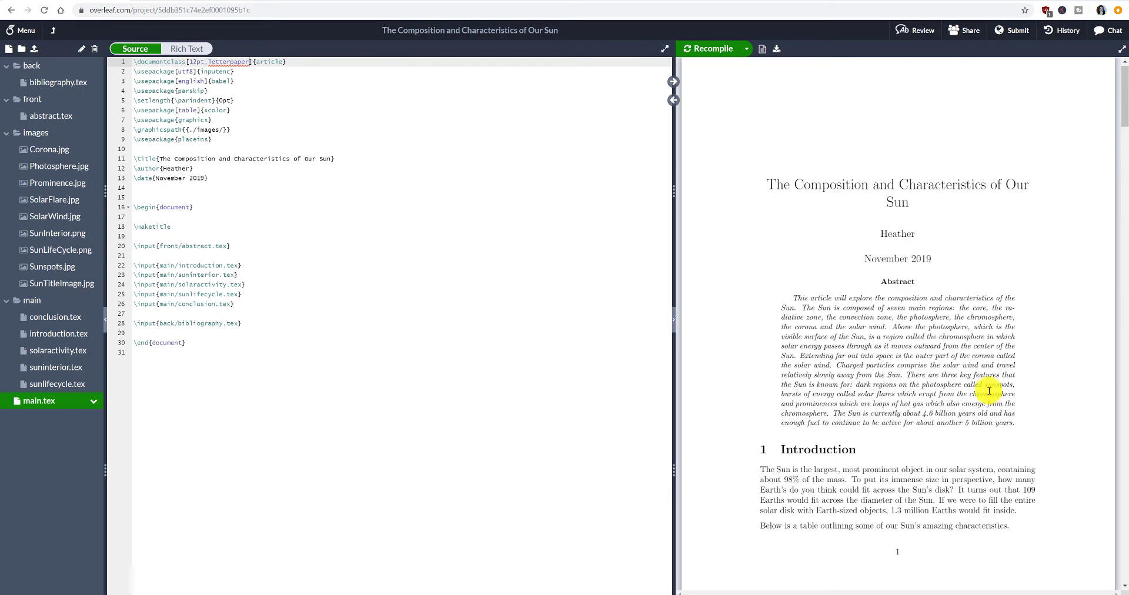
Add the twocolumn option after letterpaper in the article document class of main.tex
scroll(964, 329, down, 8)
scroll(966, 325, down, 12)
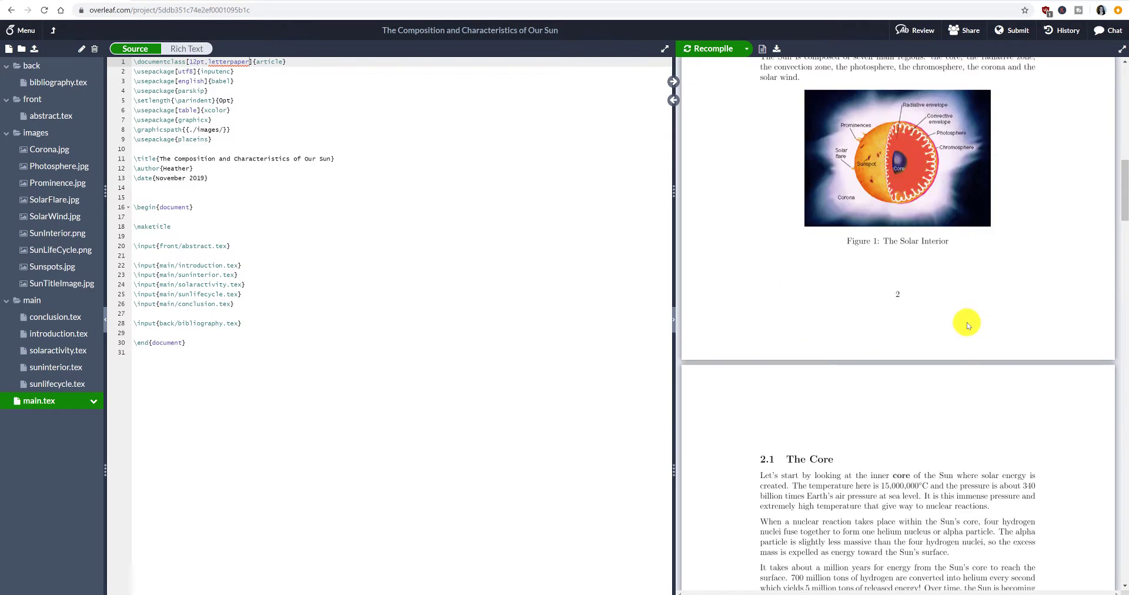
scroll(899, 335, up, 8)
scroll(981, 346, up, 10)
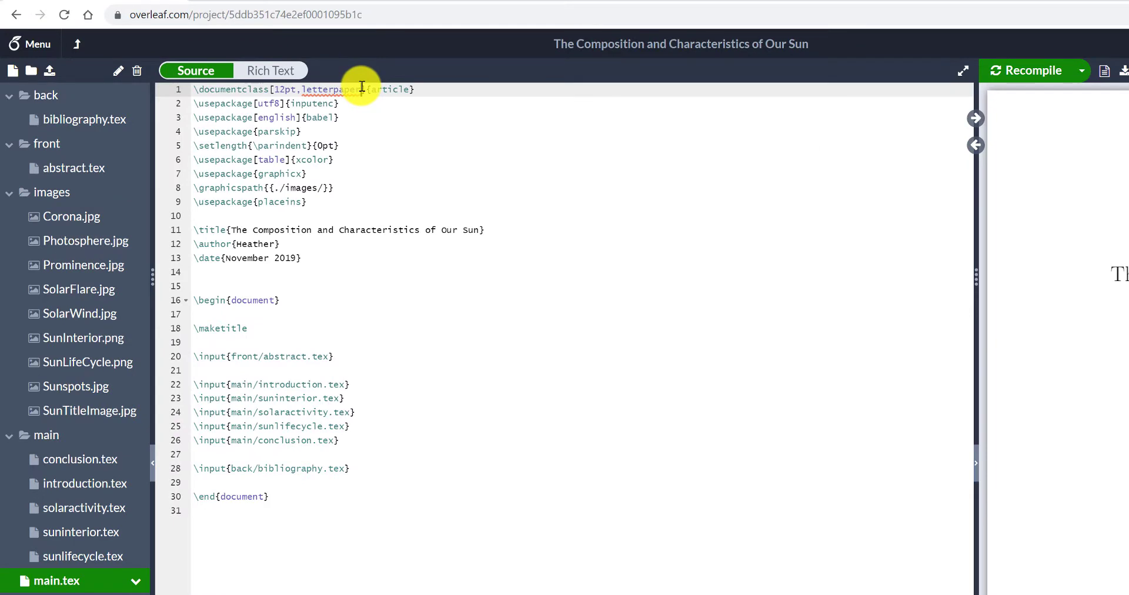
text(, )
text(twocolum)
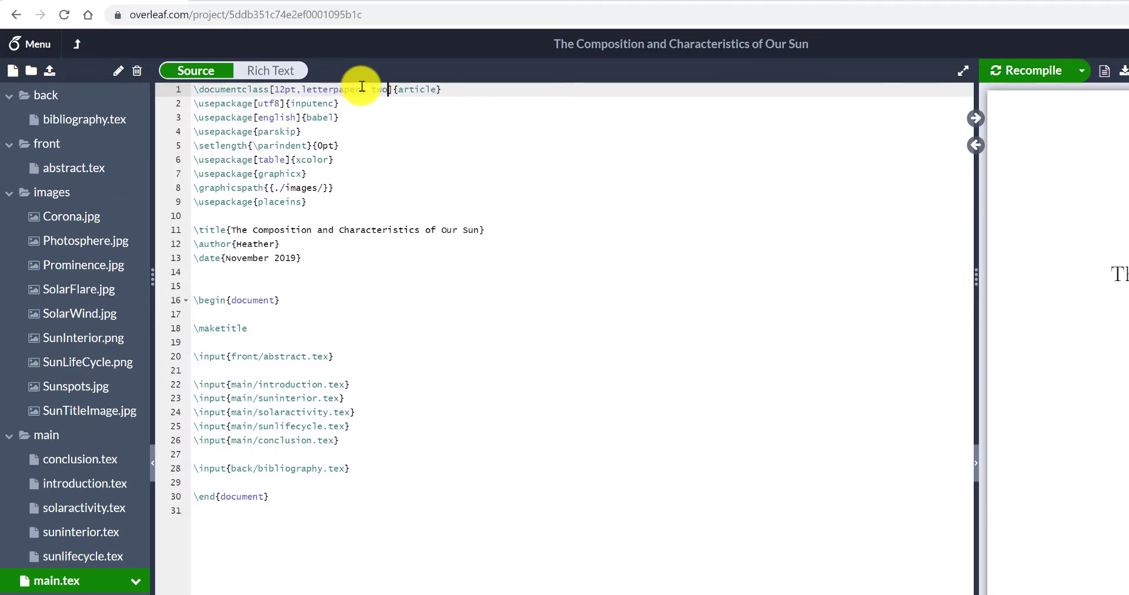
text(n)
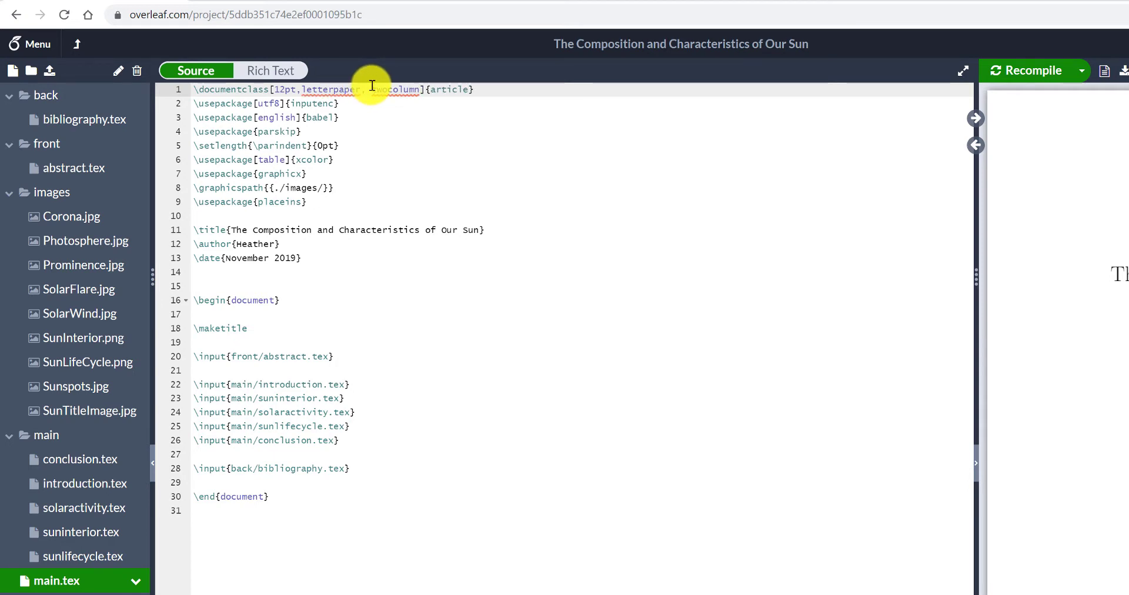
click(372, 88)
key(BackSpace)
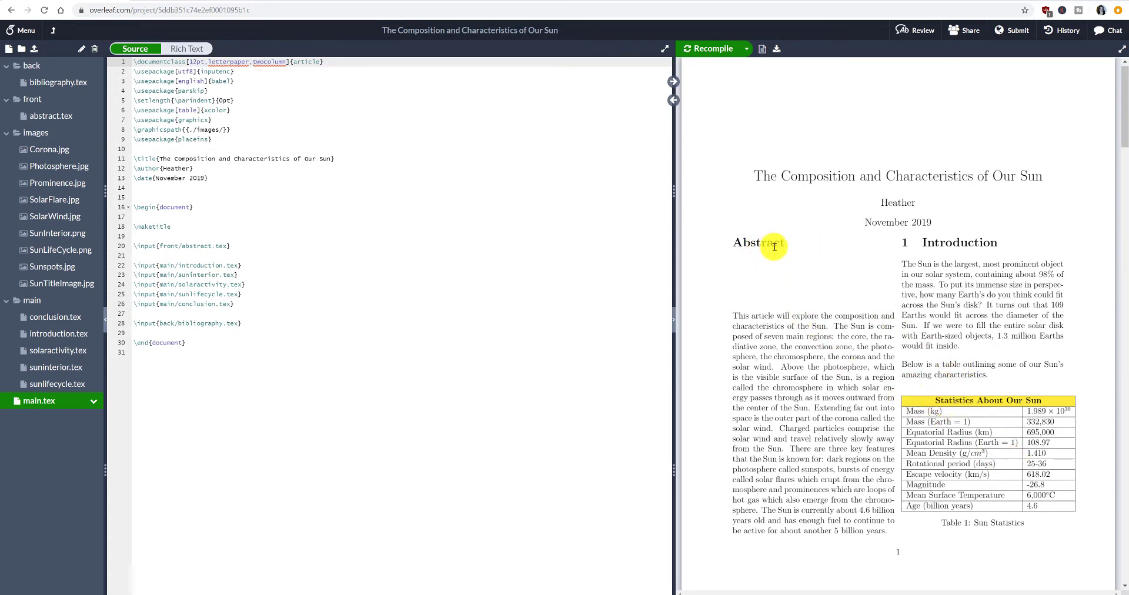
Review the two-column PDF, examining the abstract heading, statistics table, figure placement and title
drag(737, 243, 783, 242)
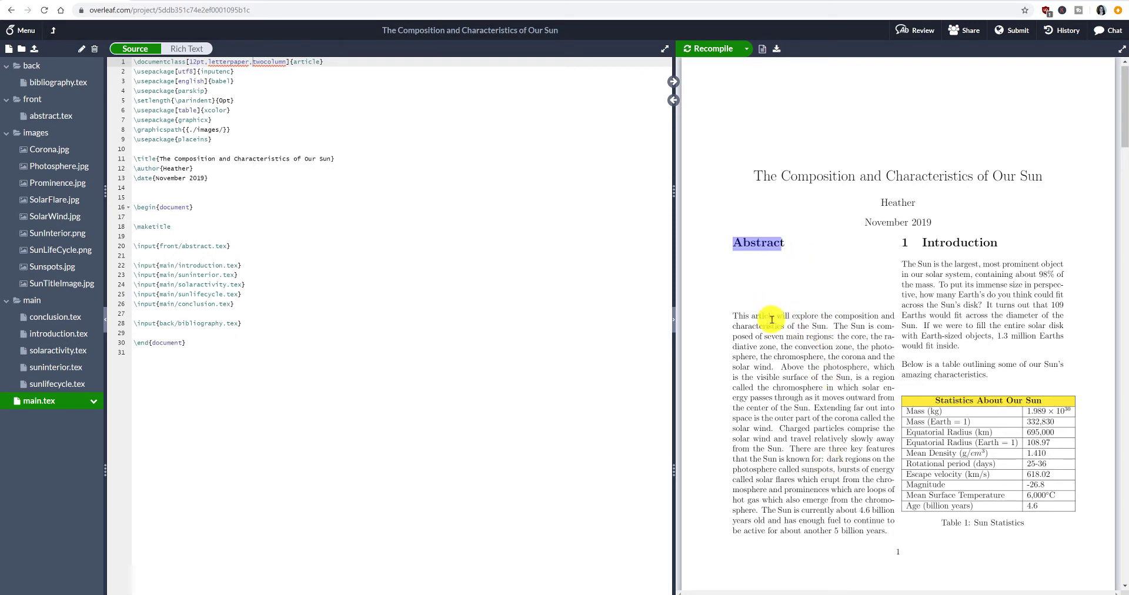
scroll(900, 352, down, 5)
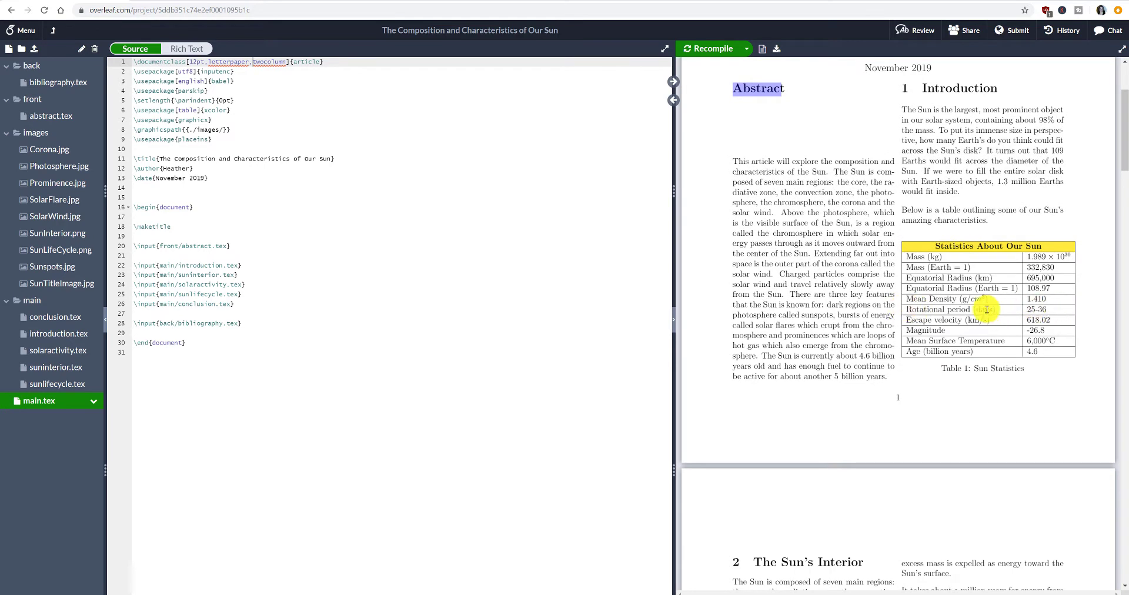
scroll(936, 316, down, 7)
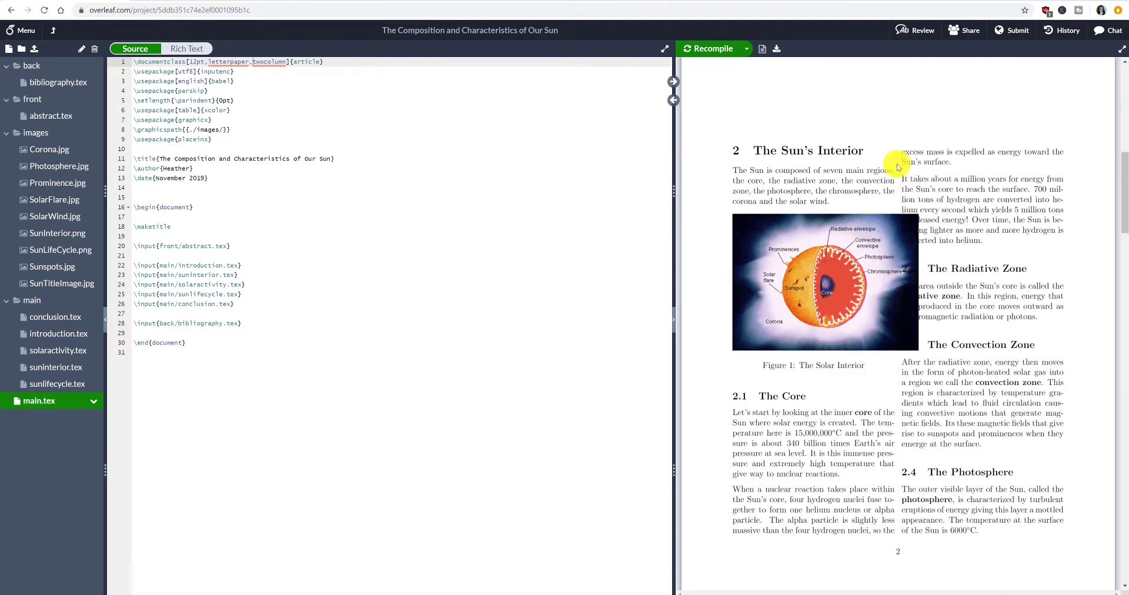
scroll(892, 367, down, 9)
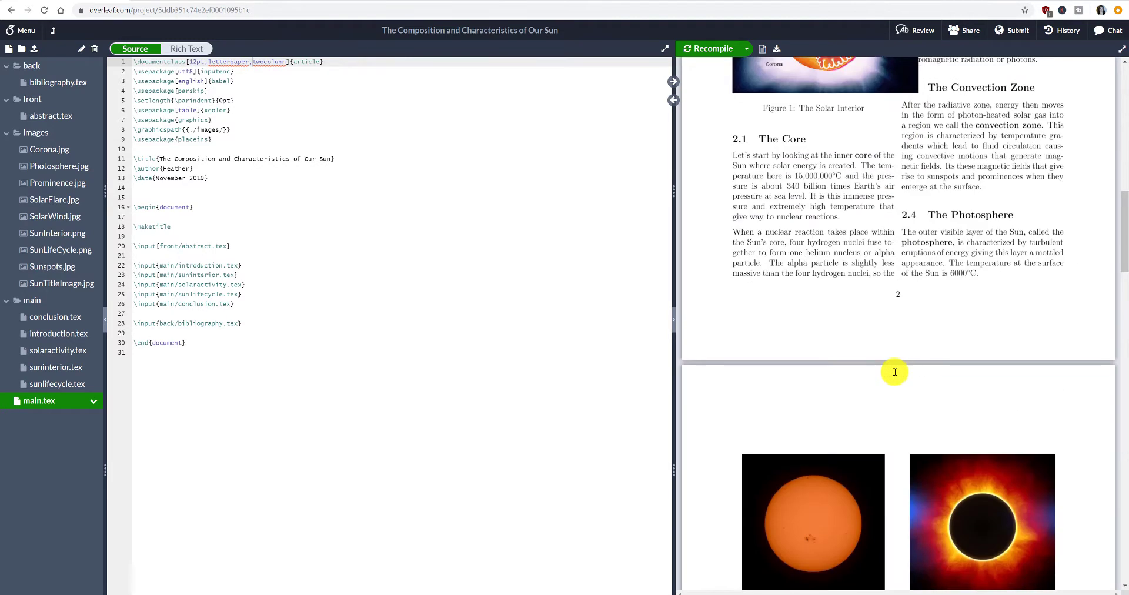
scroll(891, 269, down, 10)
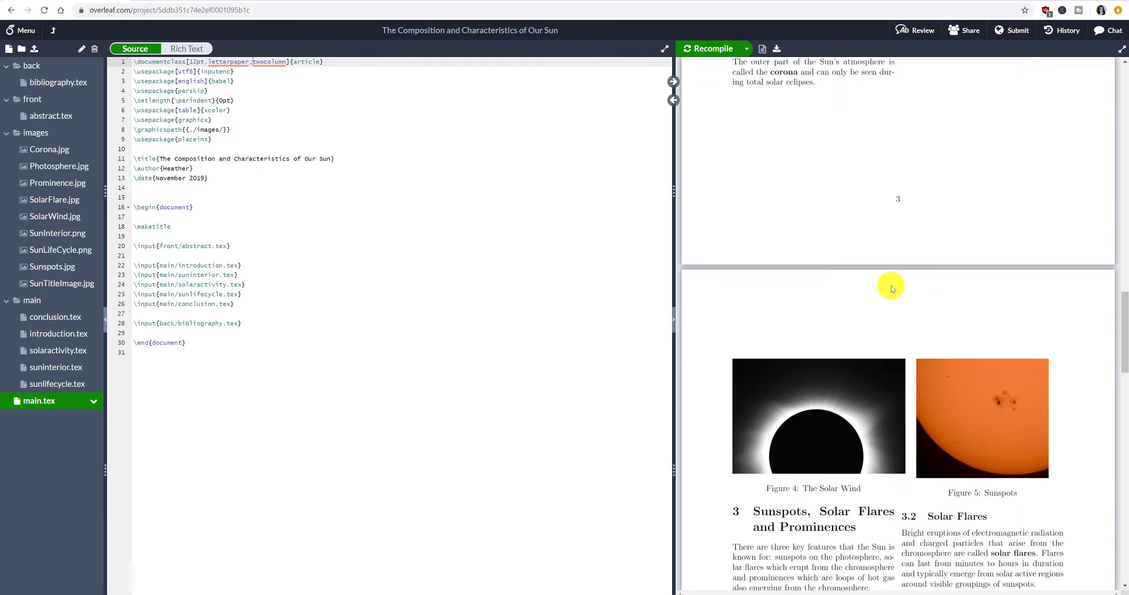
scroll(891, 288, up, 20)
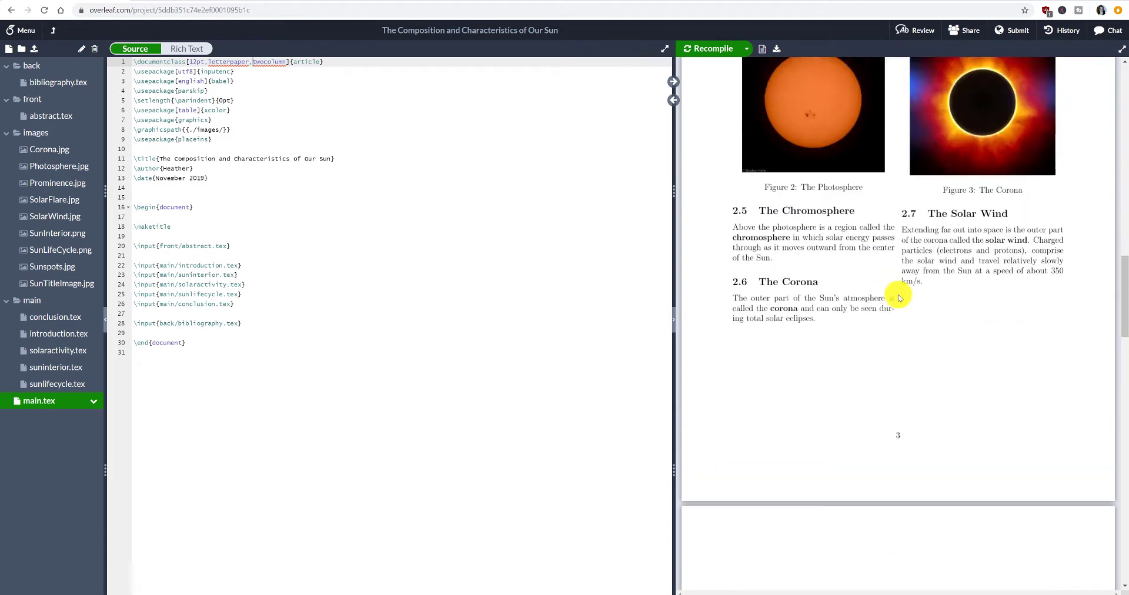
scroll(905, 305, up, 1)
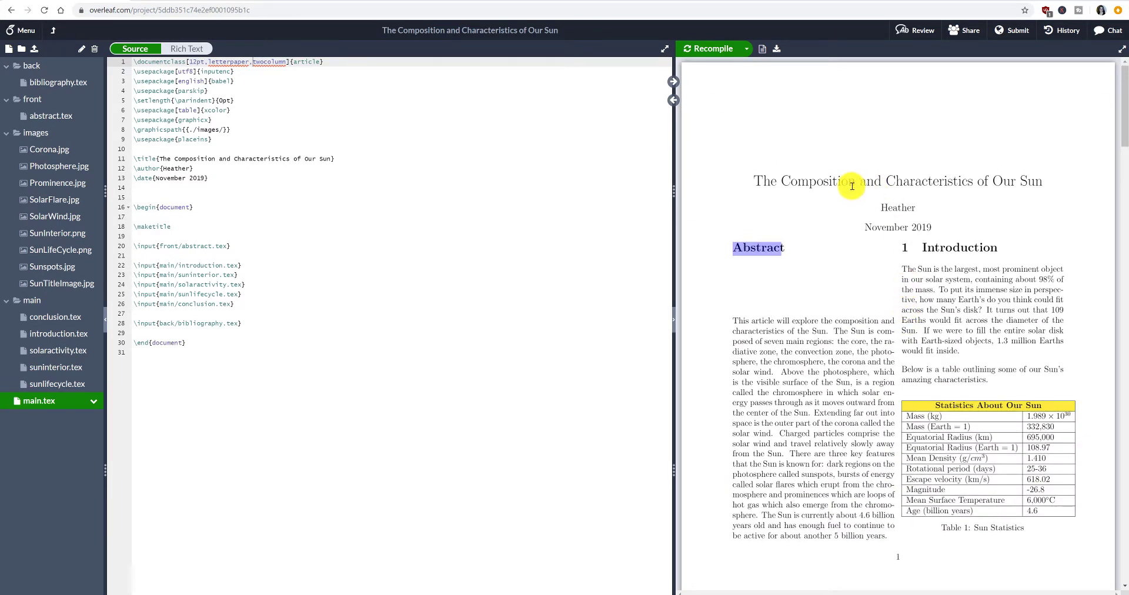
click(764, 181)
drag(764, 180, 1036, 181)
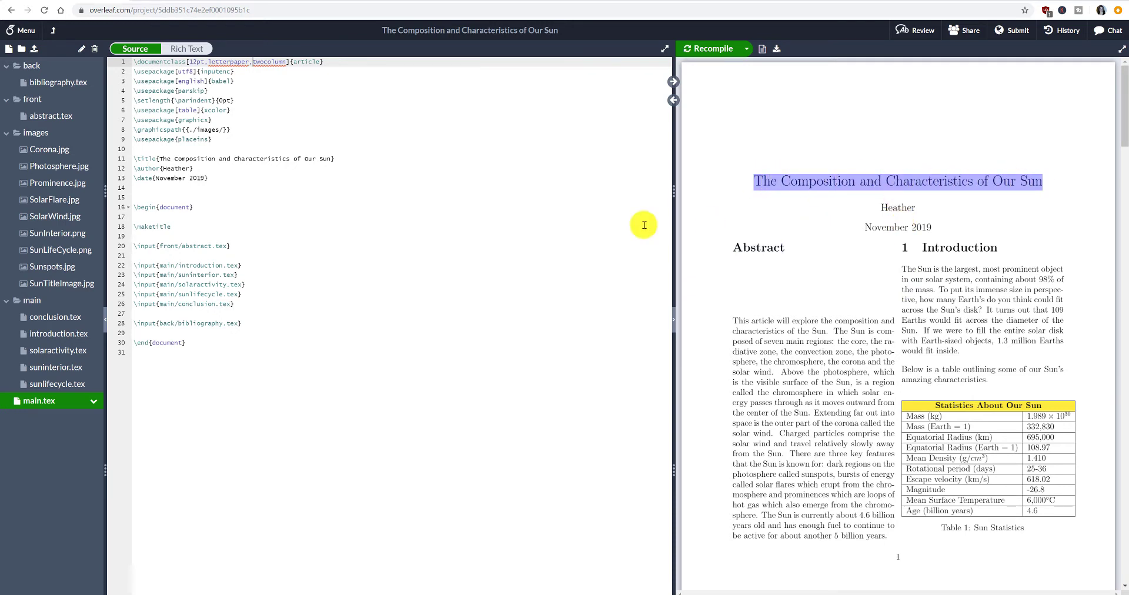
In abstract.tex, insert a line above the abstract environment containing \renewcommand{\abstractname}
click(245, 179)
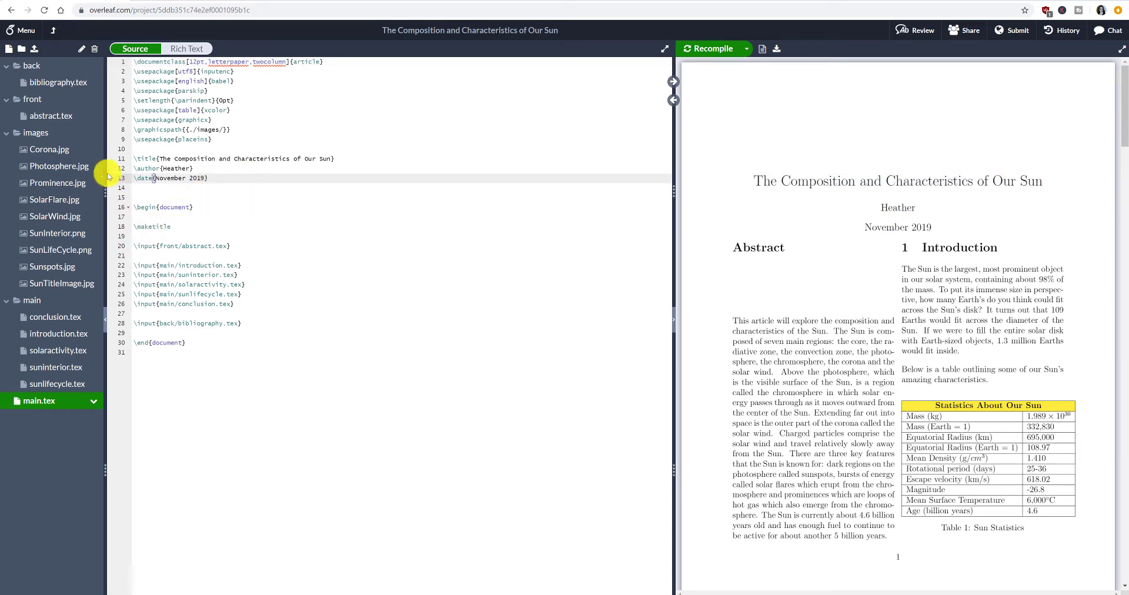
click(61, 116)
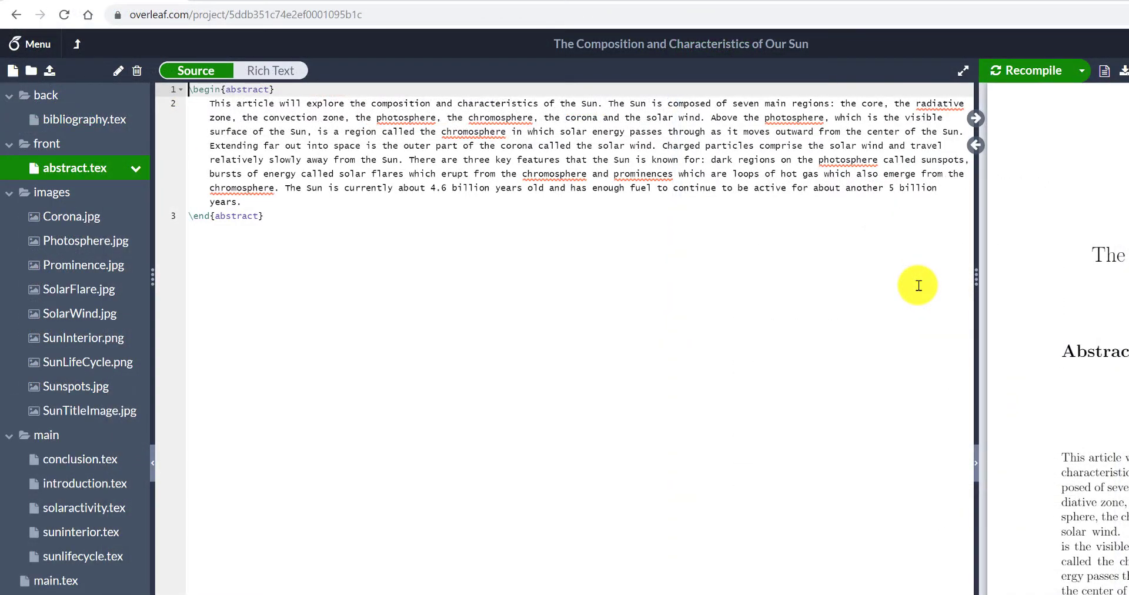
key(Return)
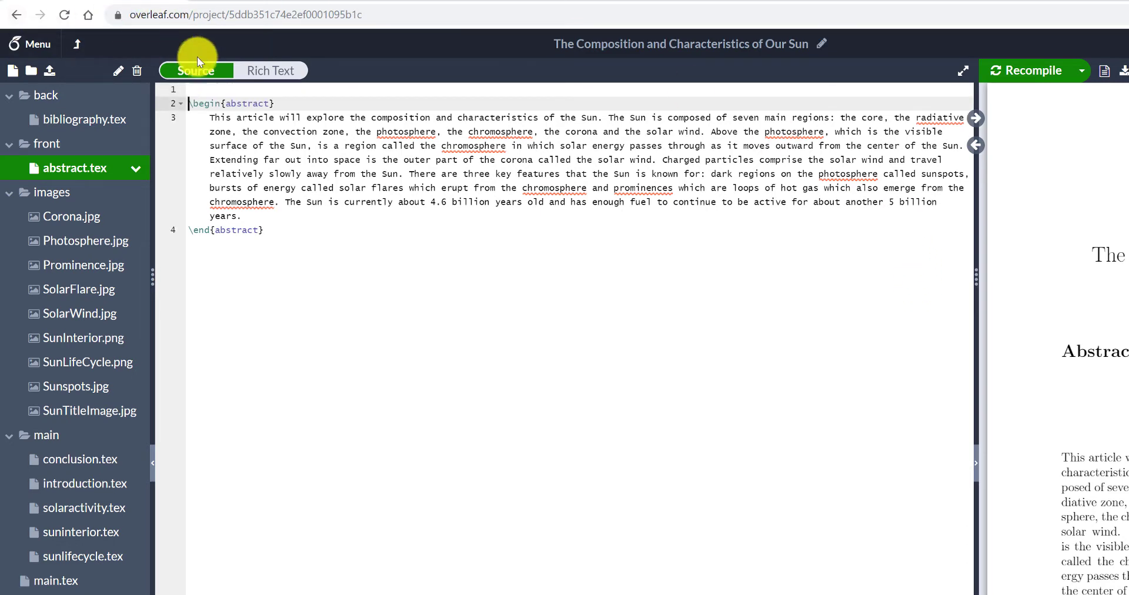
click(196, 90)
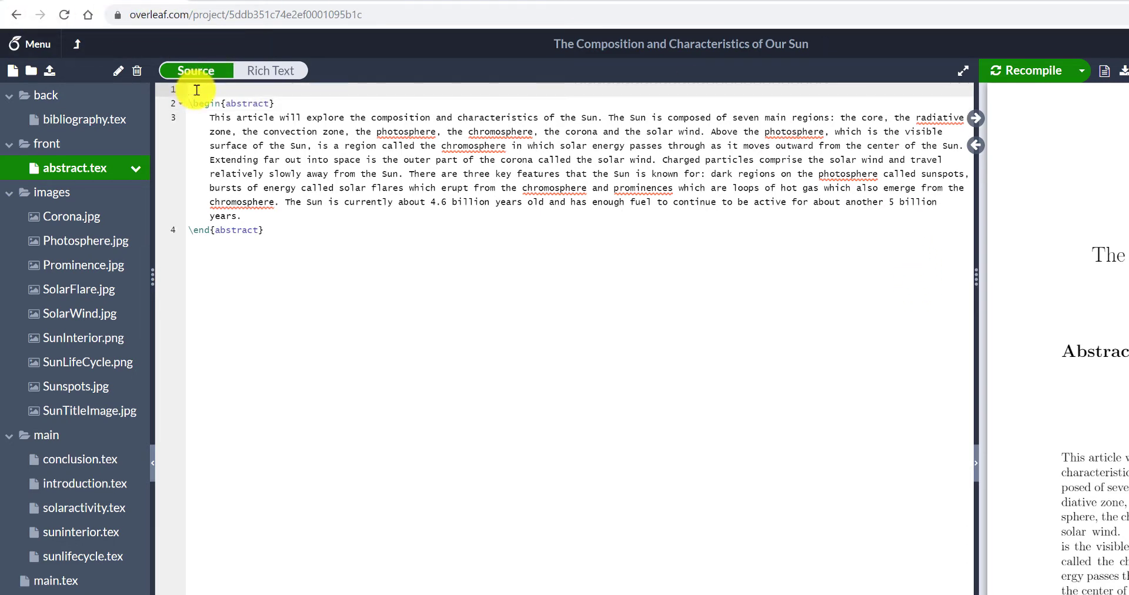
text(e)
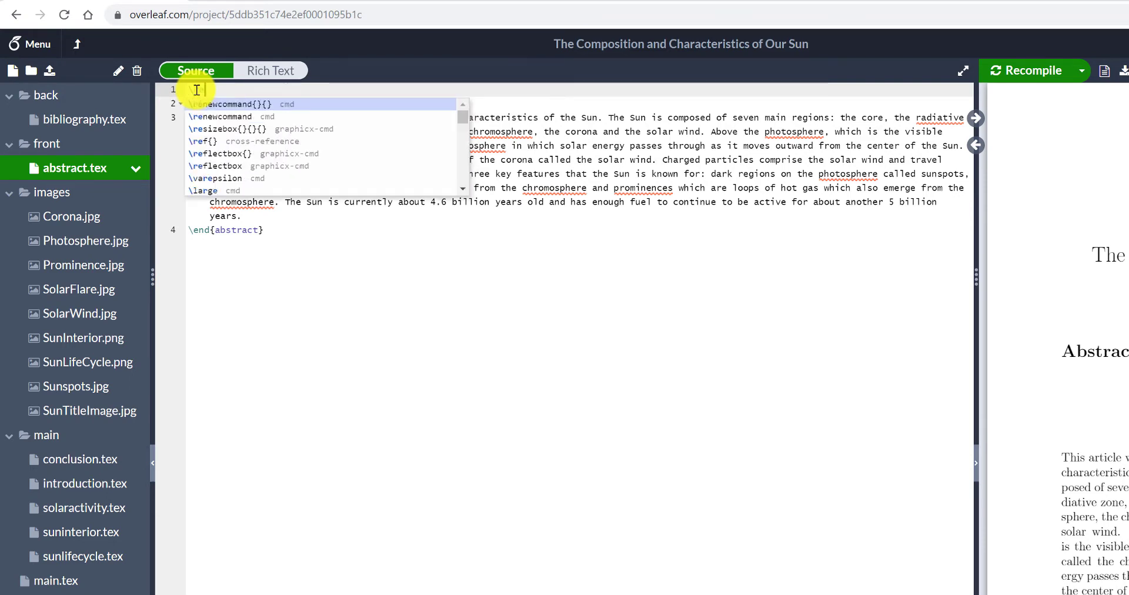
text(newcommand)
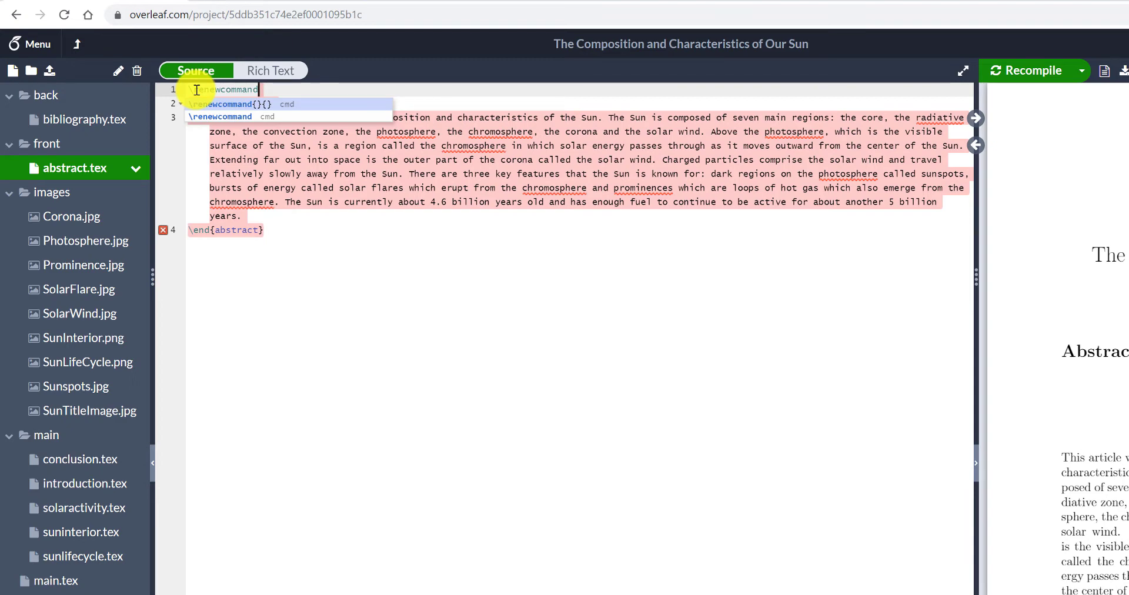
text({)
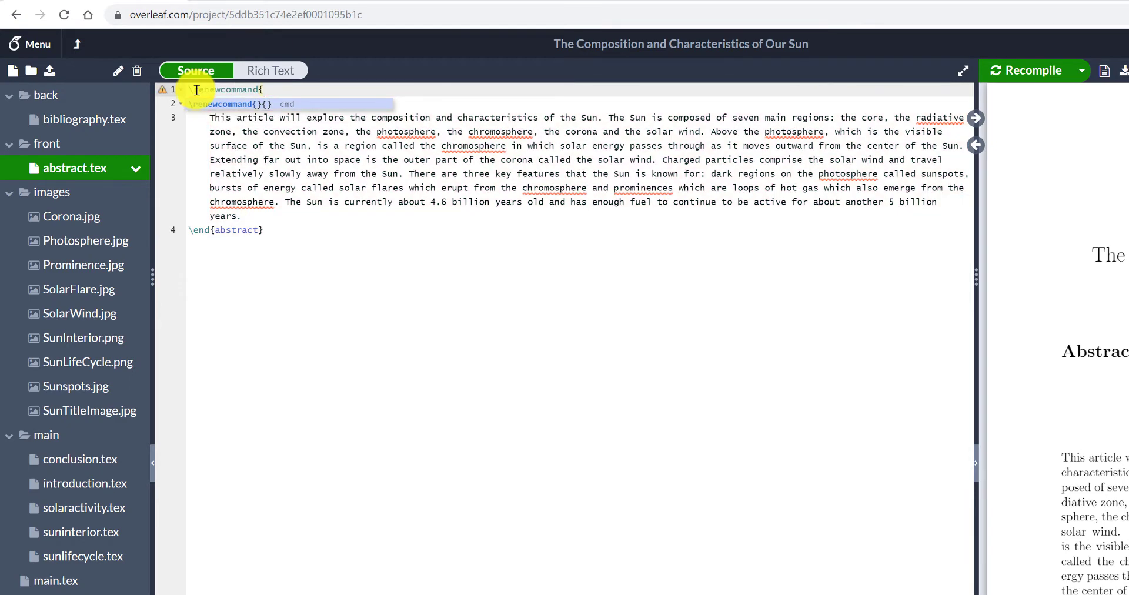
text(\)
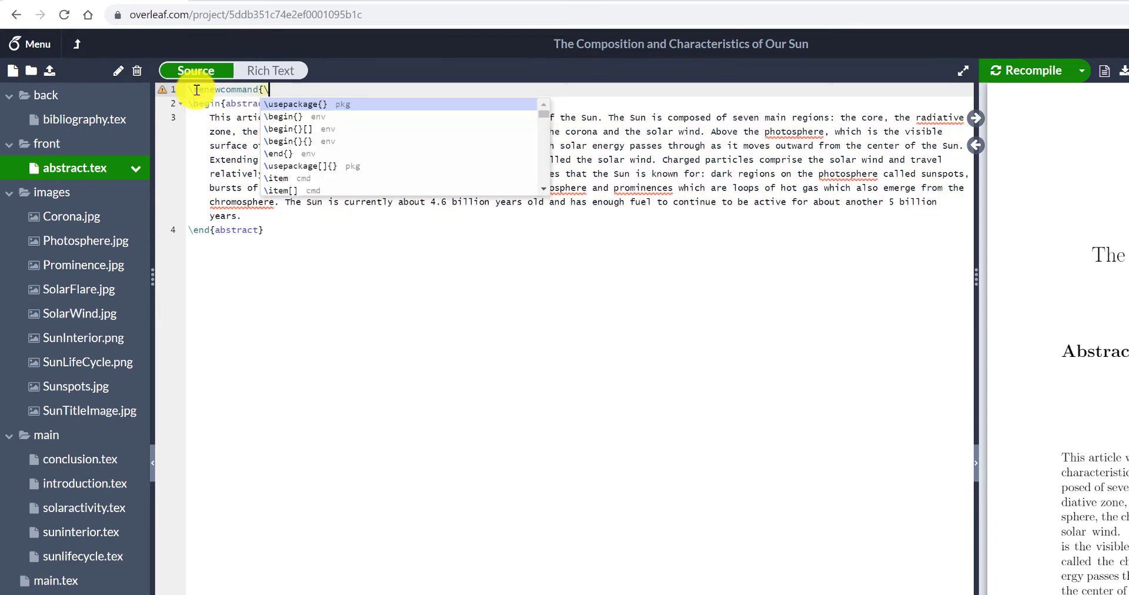
text(abstra)
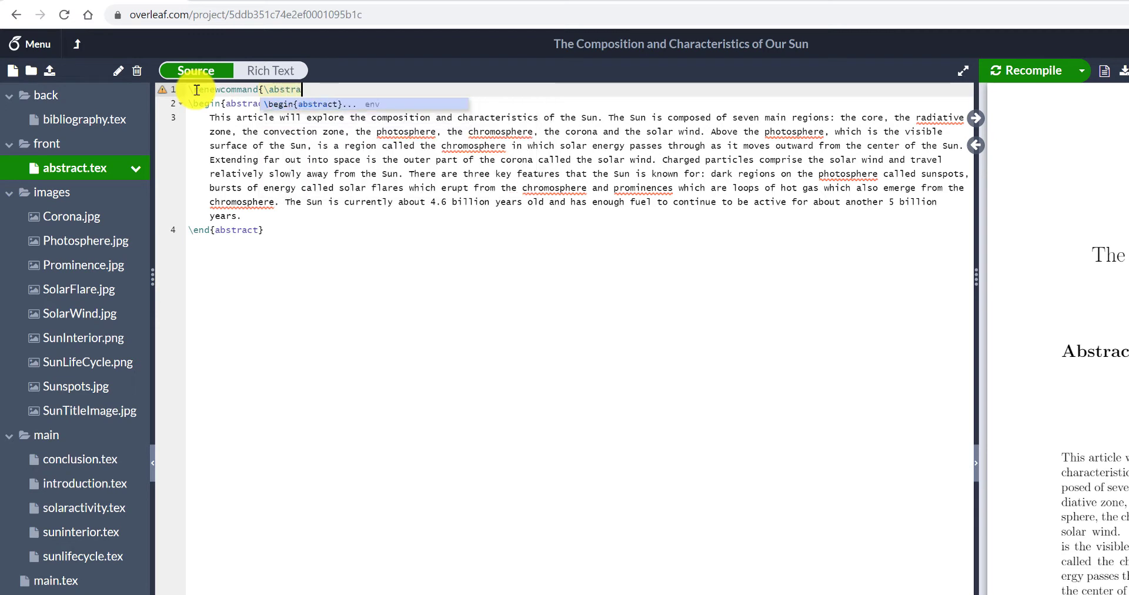
text(ctname)
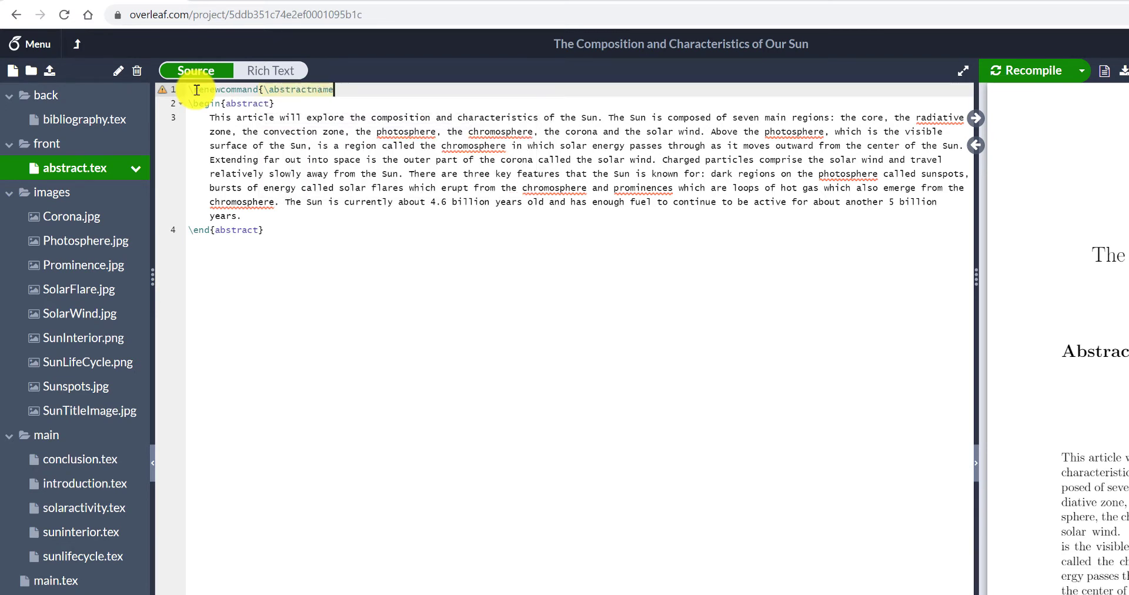
text(})
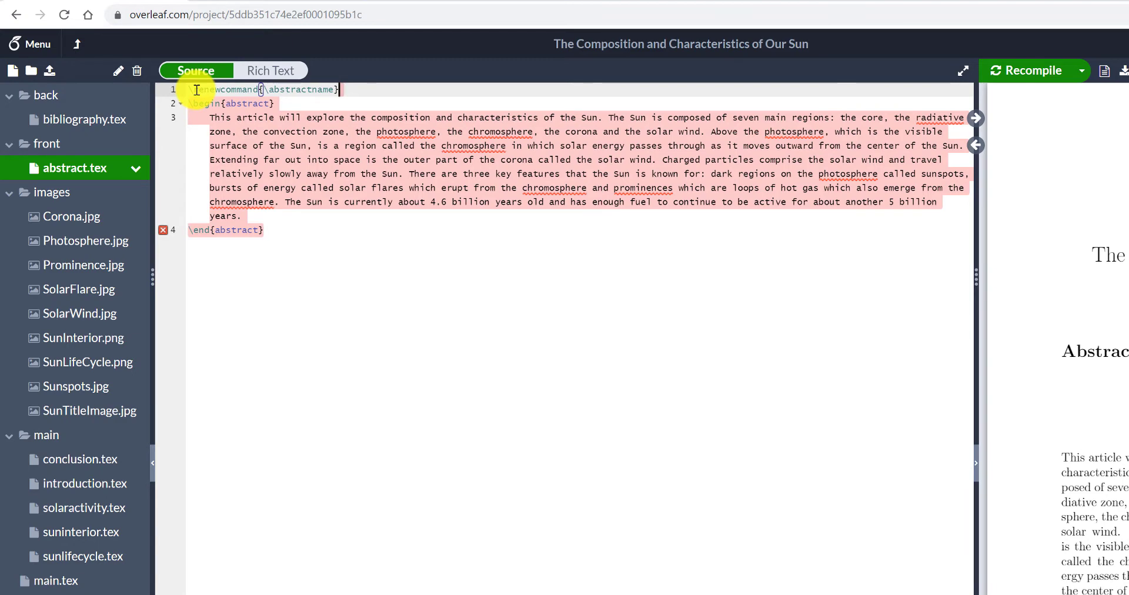
Complete the \abstractname redefinition with {\vspace{-\baselineskip}} and recompile the document
text({)
text(\vspa)
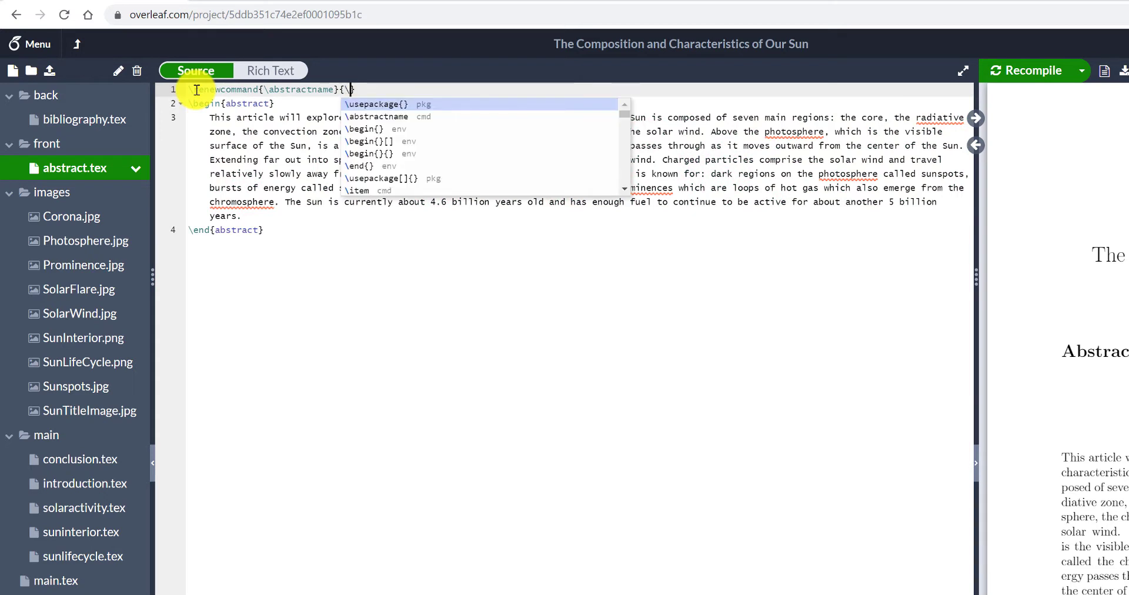
text(ce)
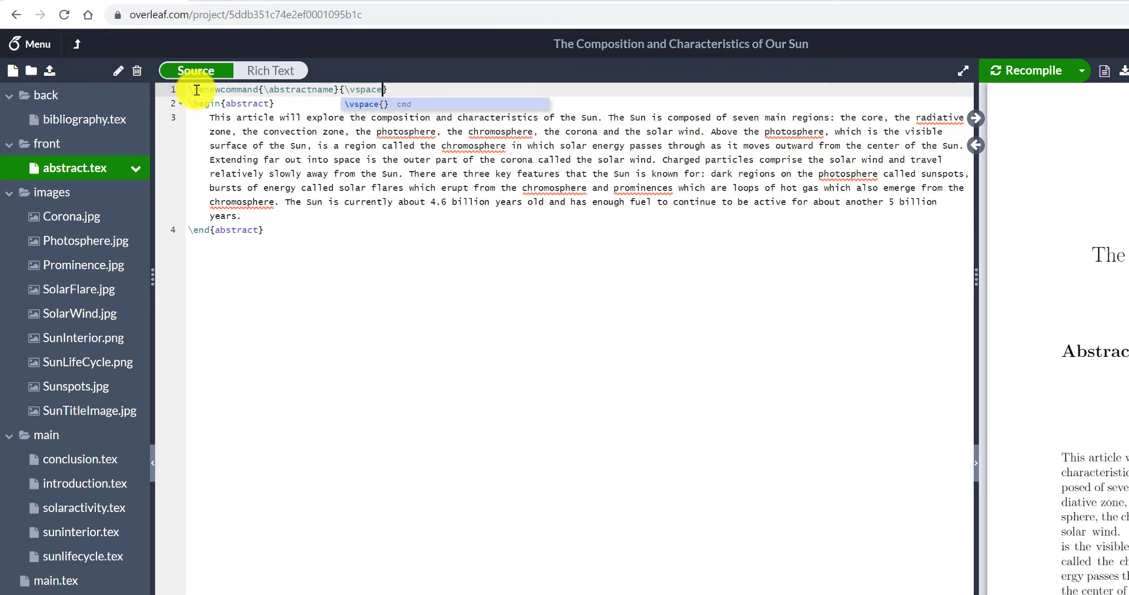
text({-)
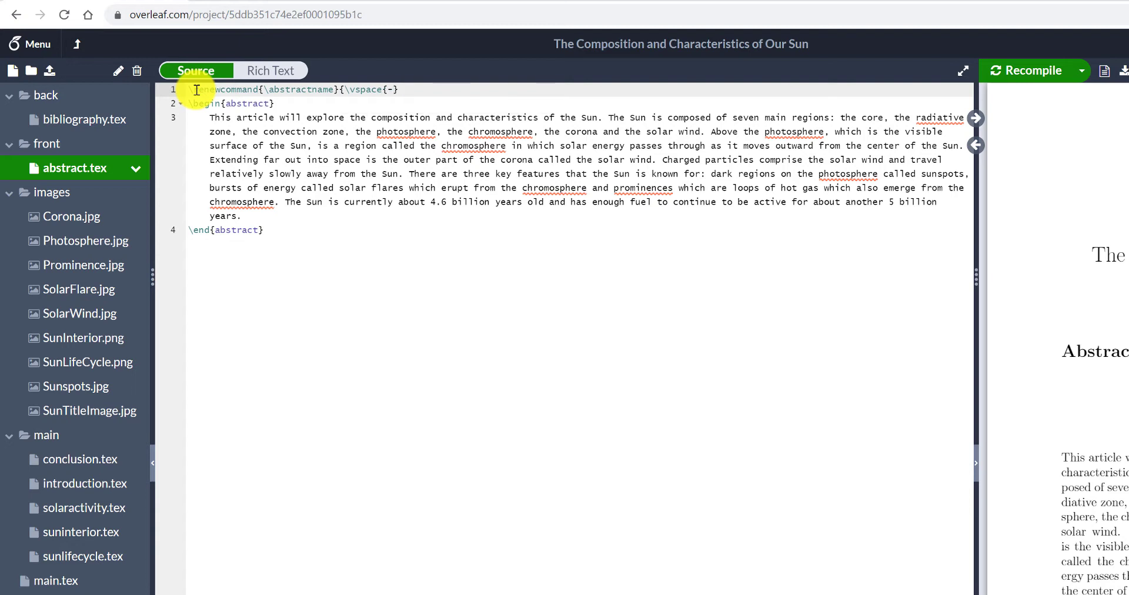
text(\)
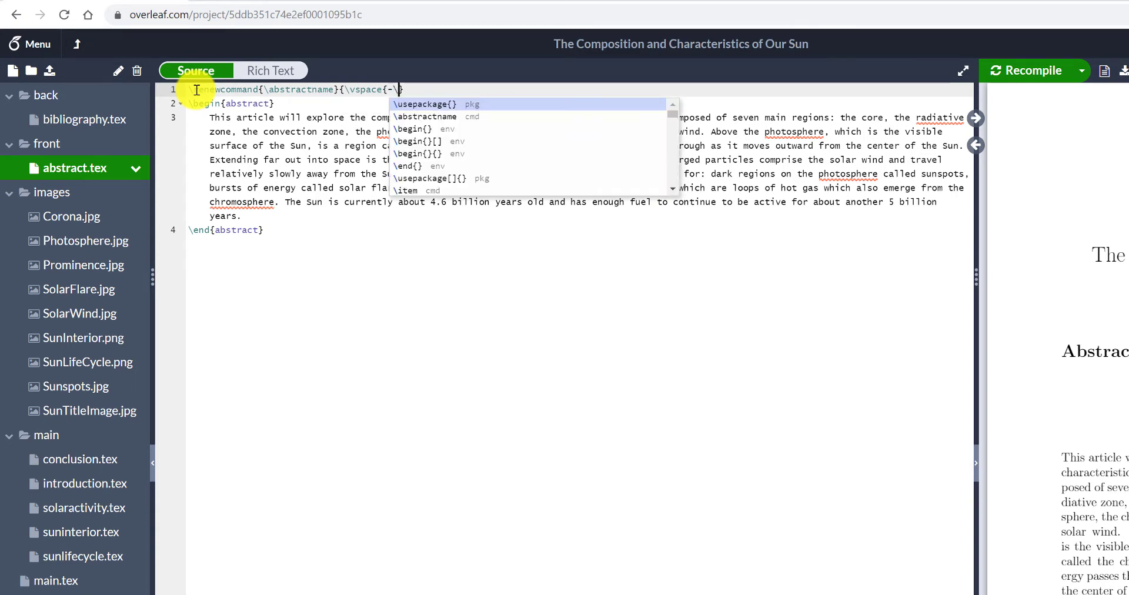
text(baselineship)
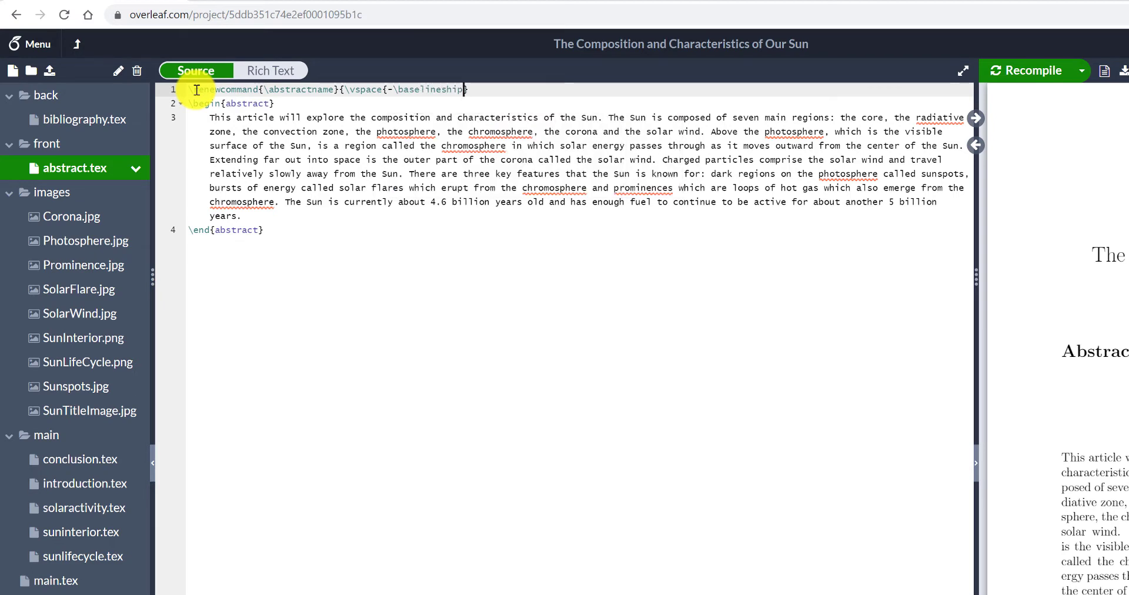
key(BackSpace)
key(BackSpace)
text(})
key(ctrl+s)
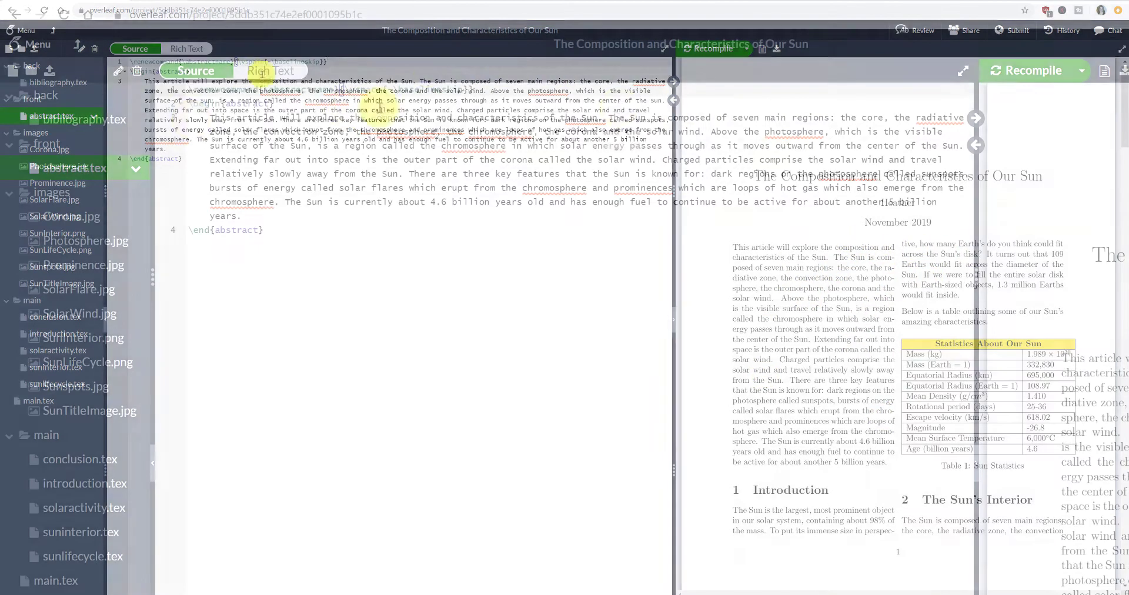
Italicize the whole abstract paragraph by wrapping it in \textit{}, and recompile the document
click(209, 116)
drag(211, 116, 249, 215)
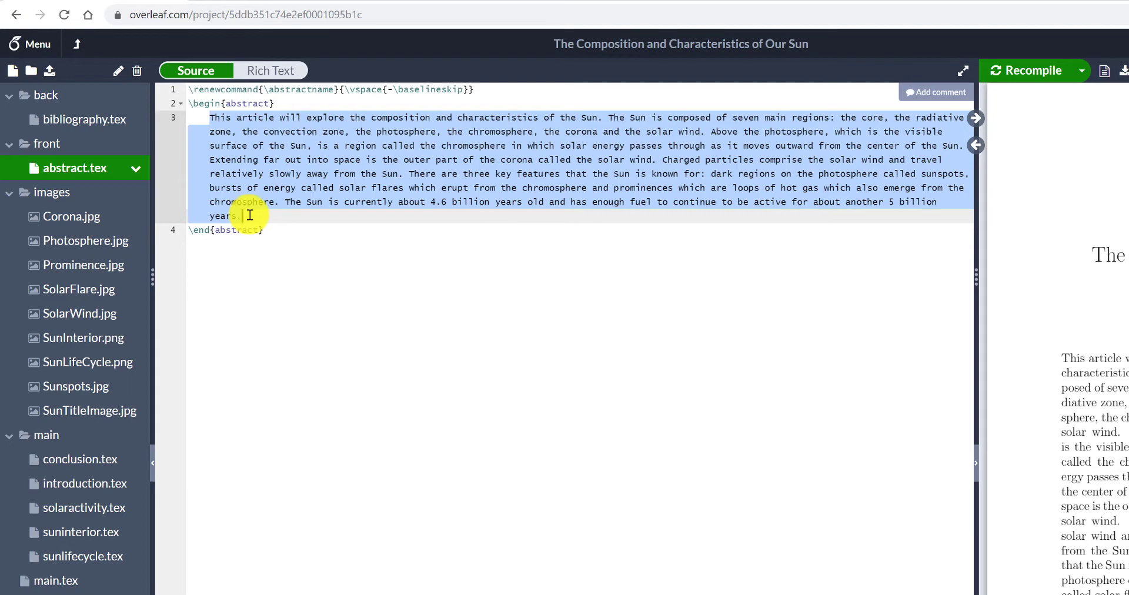
key(ctrl+i)
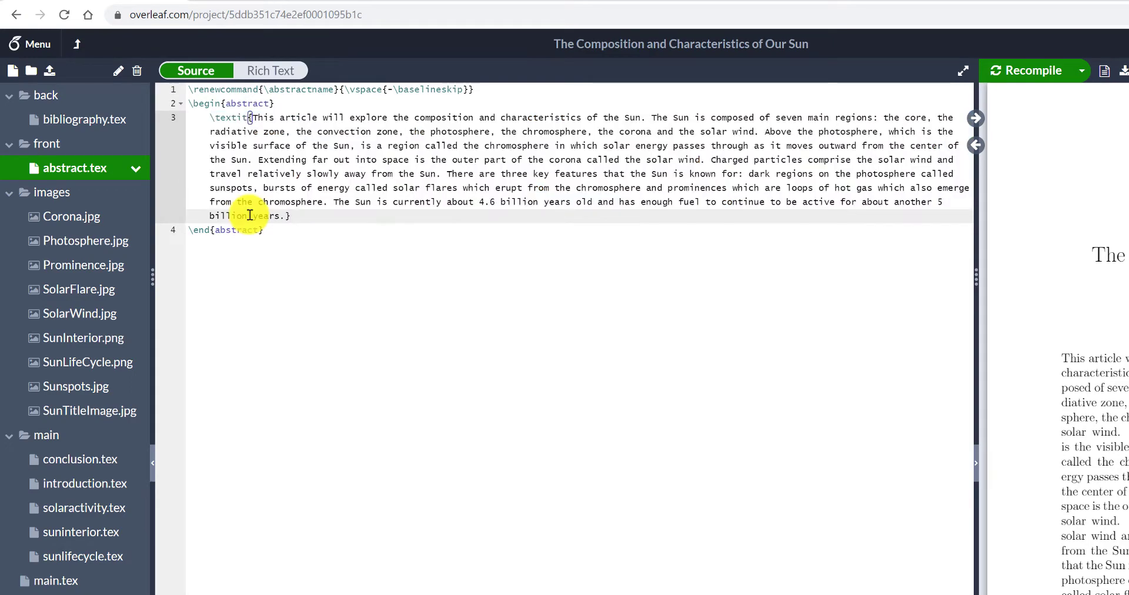
key(ctrl+s)
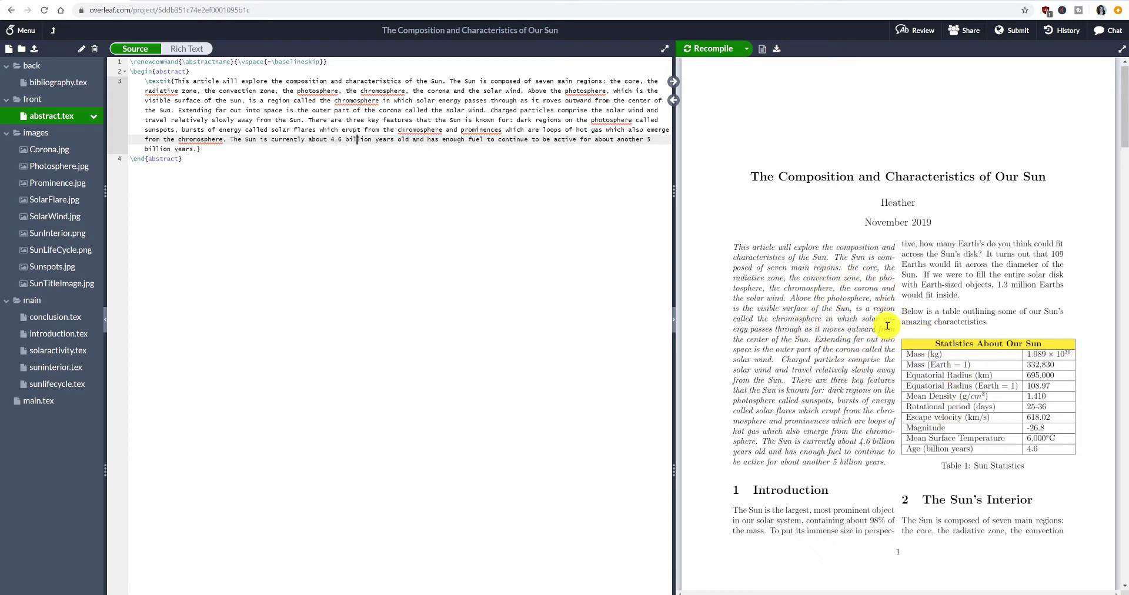
Check the layout and page tops of the first pages in the recompiled PDF
scroll(887, 326, down, 7)
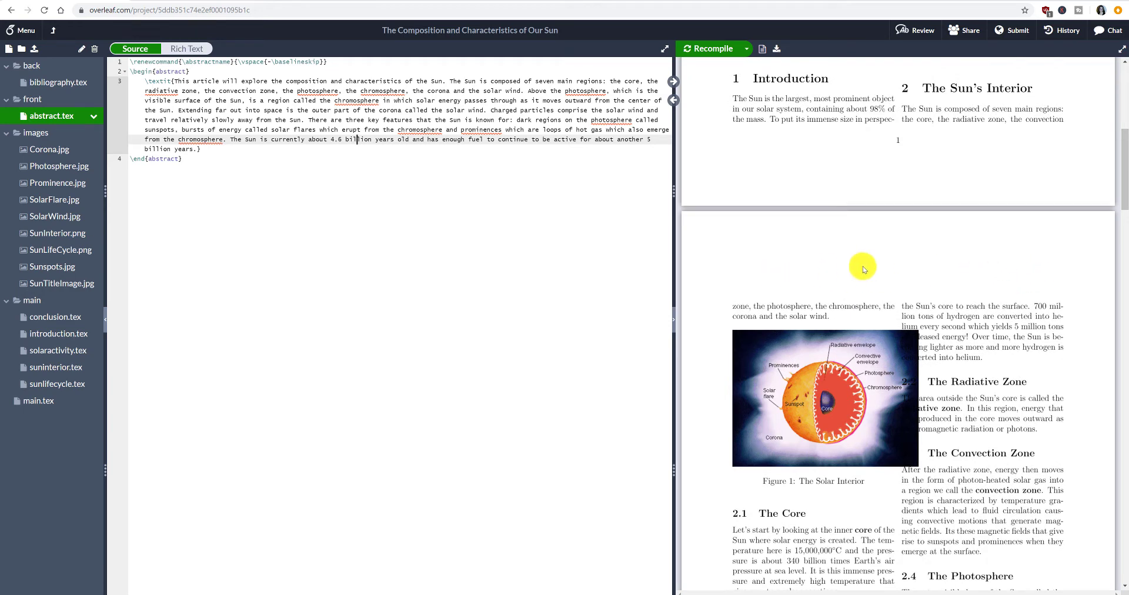
scroll(967, 317, down, 5)
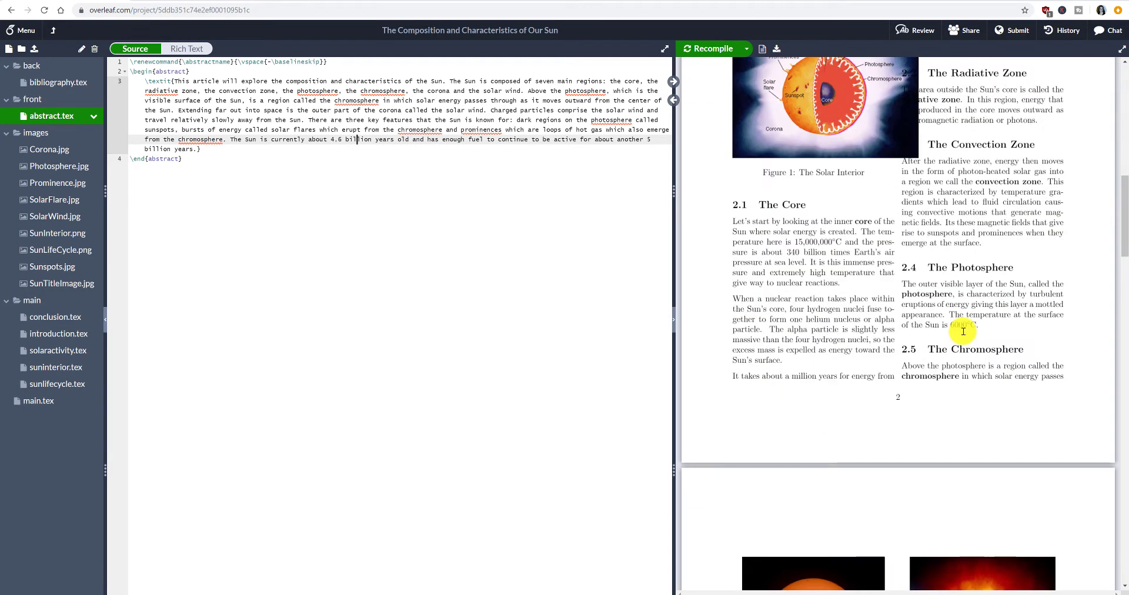
scroll(962, 332, down, 3)
scroll(962, 332, up, 11)
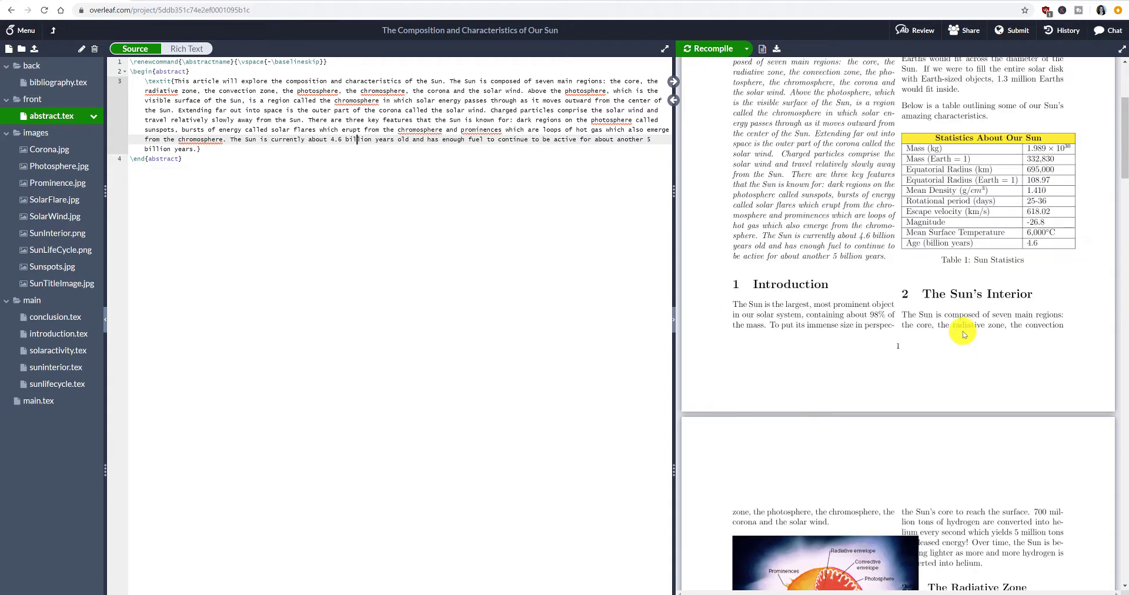
scroll(962, 330, up, 4)
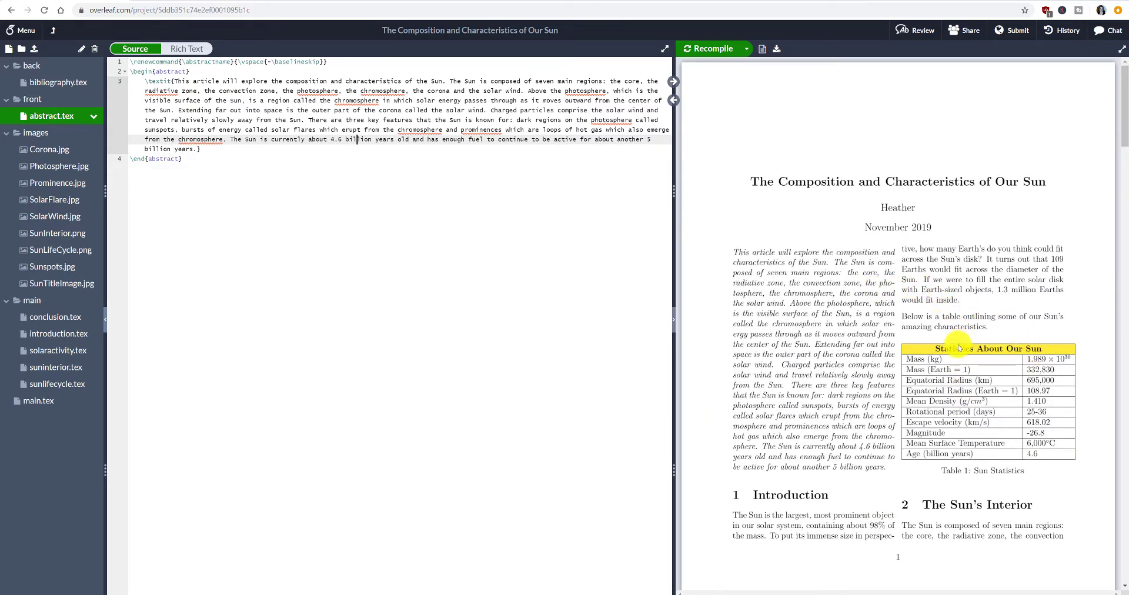
In main.tex, load the fancyhdr package with \usepackage{fancyhdr} on a new line below the placeins package
click(42, 402)
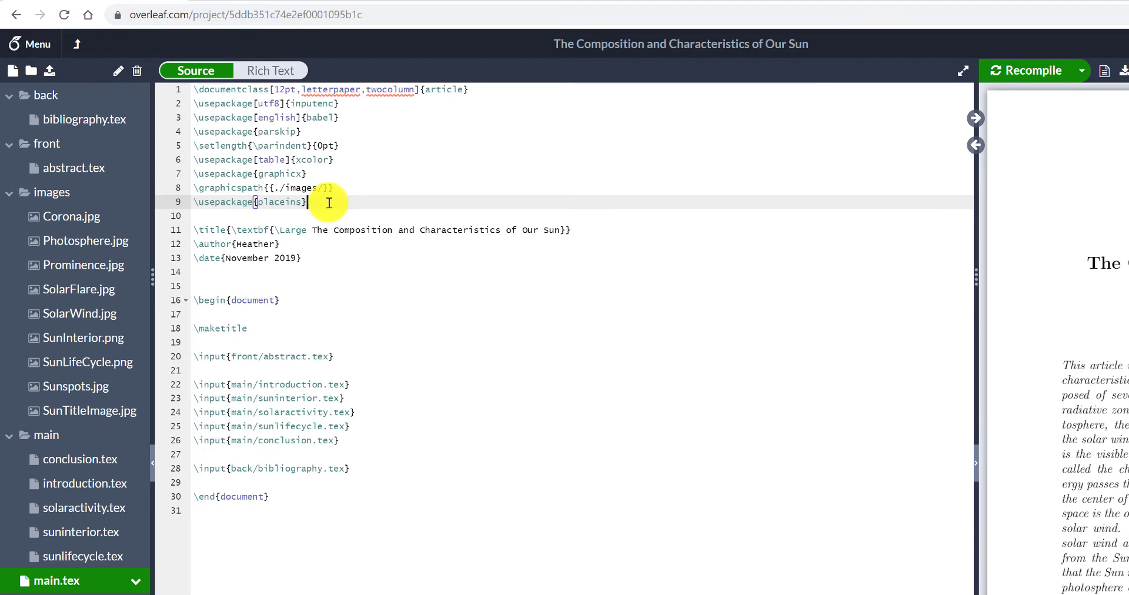
key(Return)
text(\u)
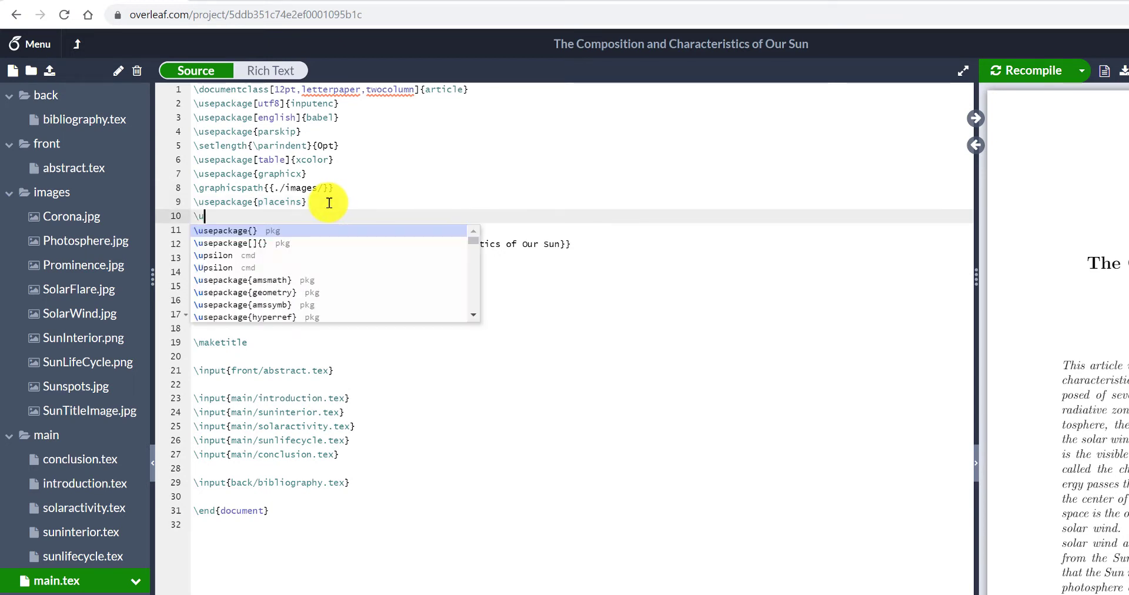
text(sepackiag)
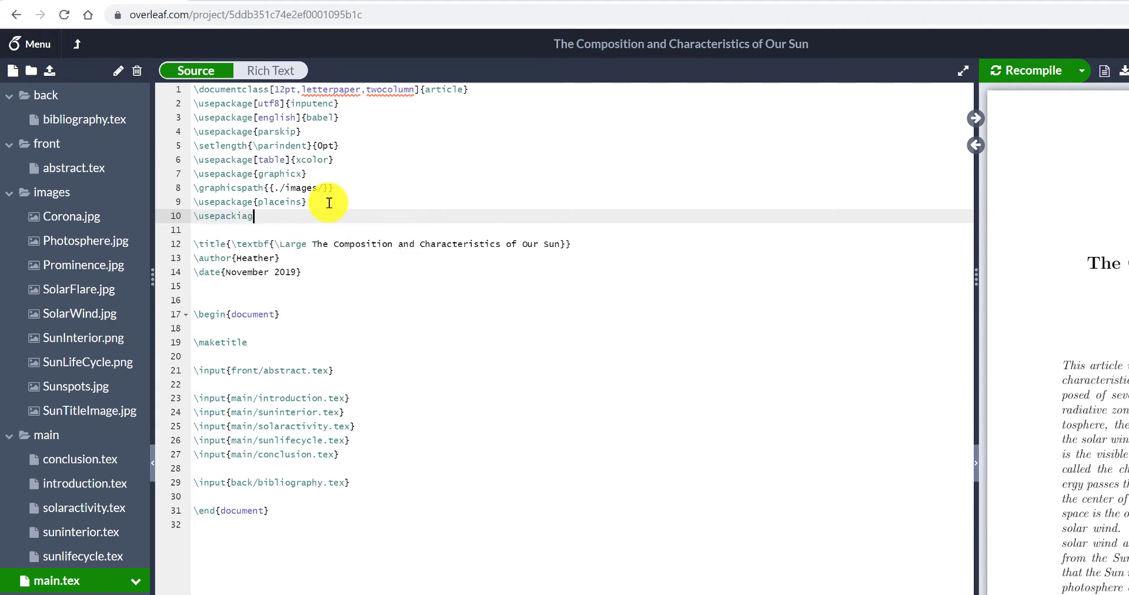
key(BackSpace)
key(BackSpace)
key(BackSpace)
text(age)
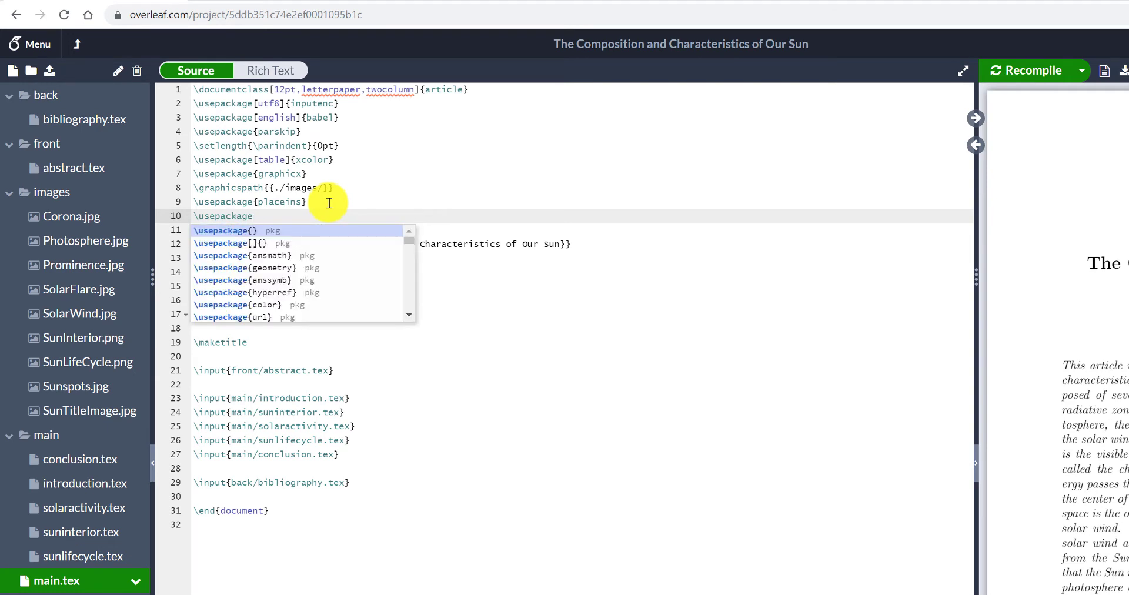
text({fanc)
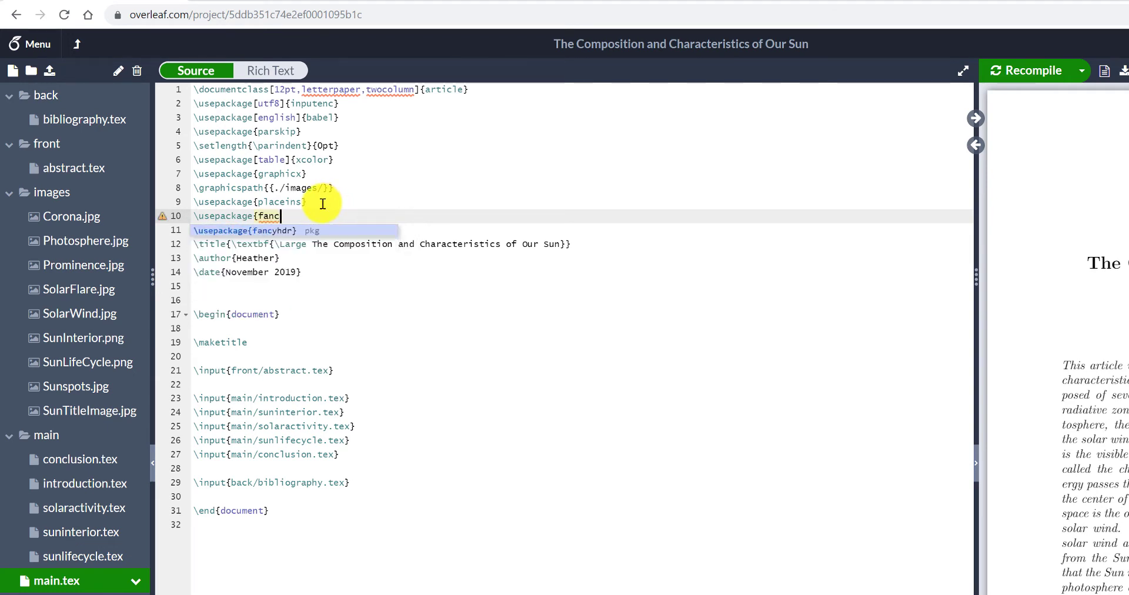
click(300, 230)
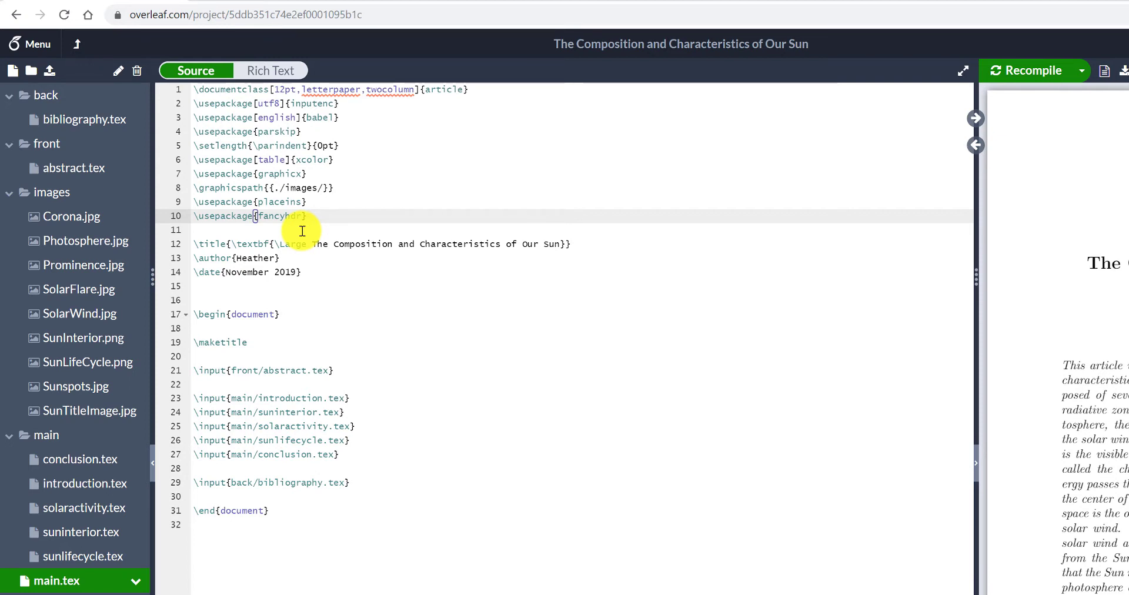
Add \pagestyle{fancy} below the fancyhdr package line and recompile the document
key(Return)
text(\p)
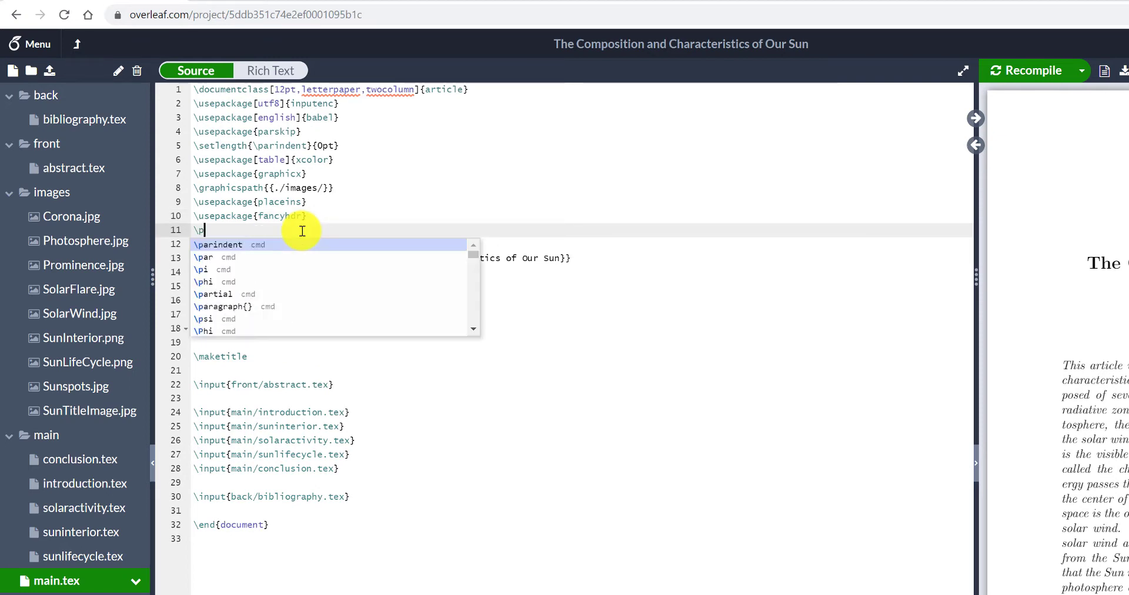
text(agestyle)
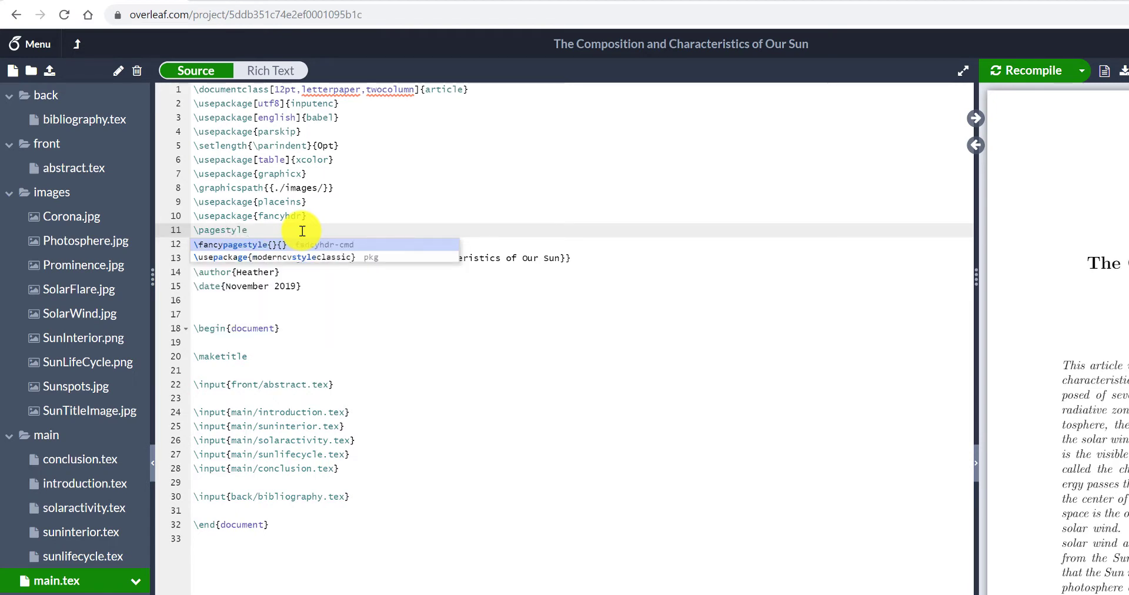
text({fancy)
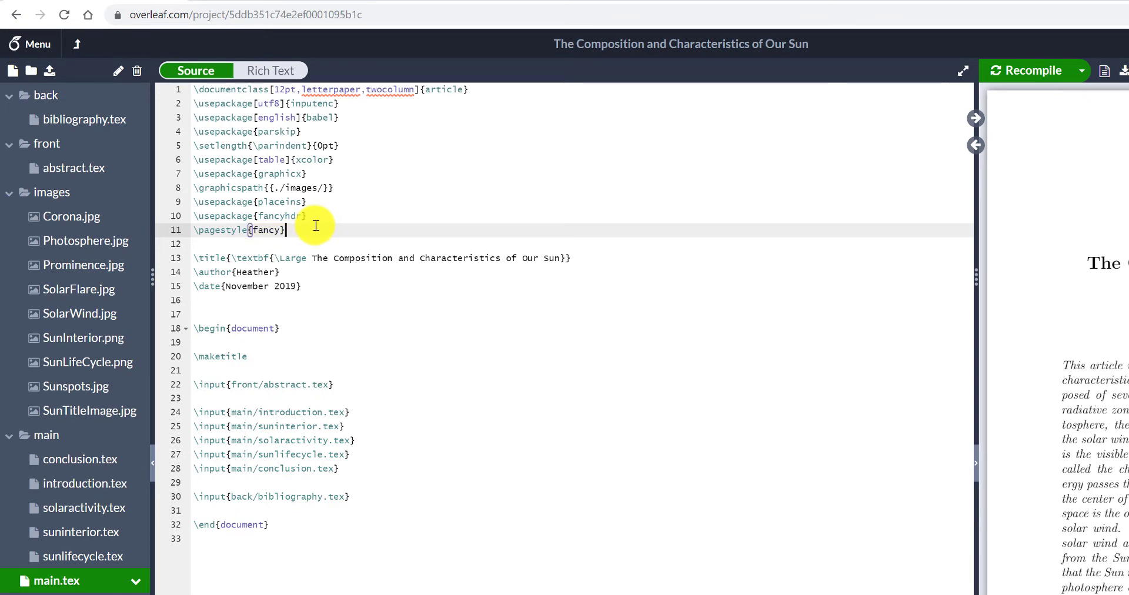
key(ctrl+s)
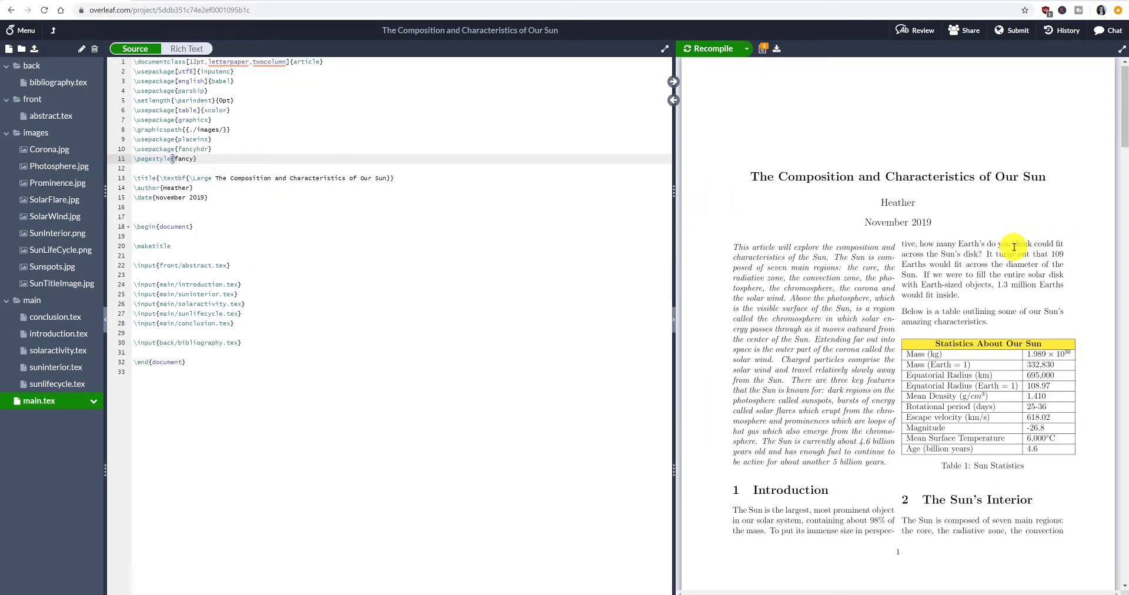
Examine the section and subsection headers on every page of the recompiled PDF, comparing them with the title page
scroll(1012, 250, down, 5)
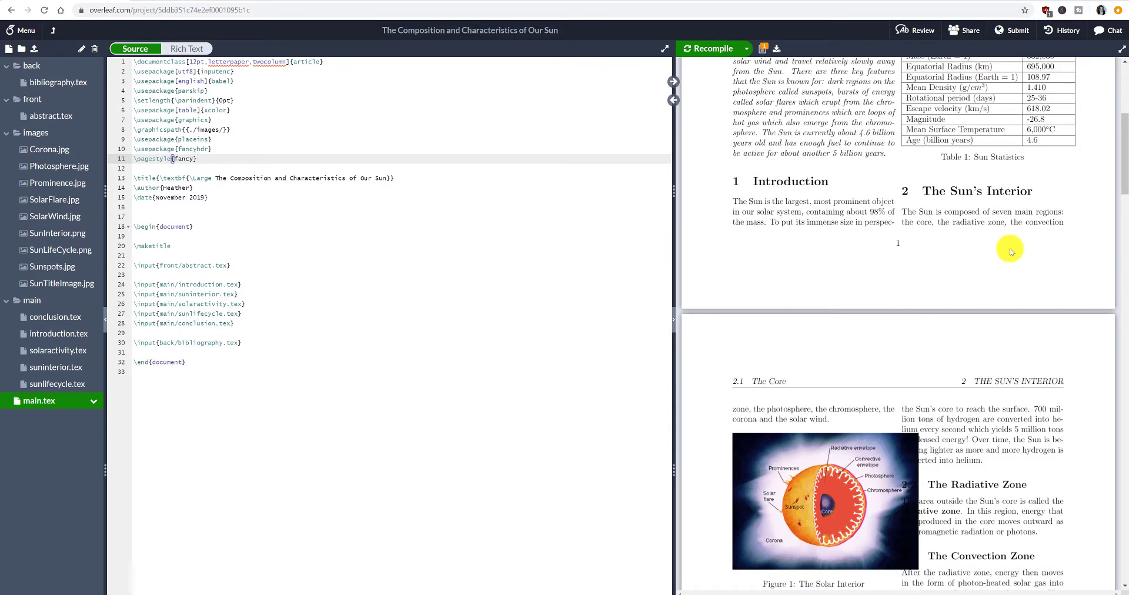
scroll(1010, 251, up, 5)
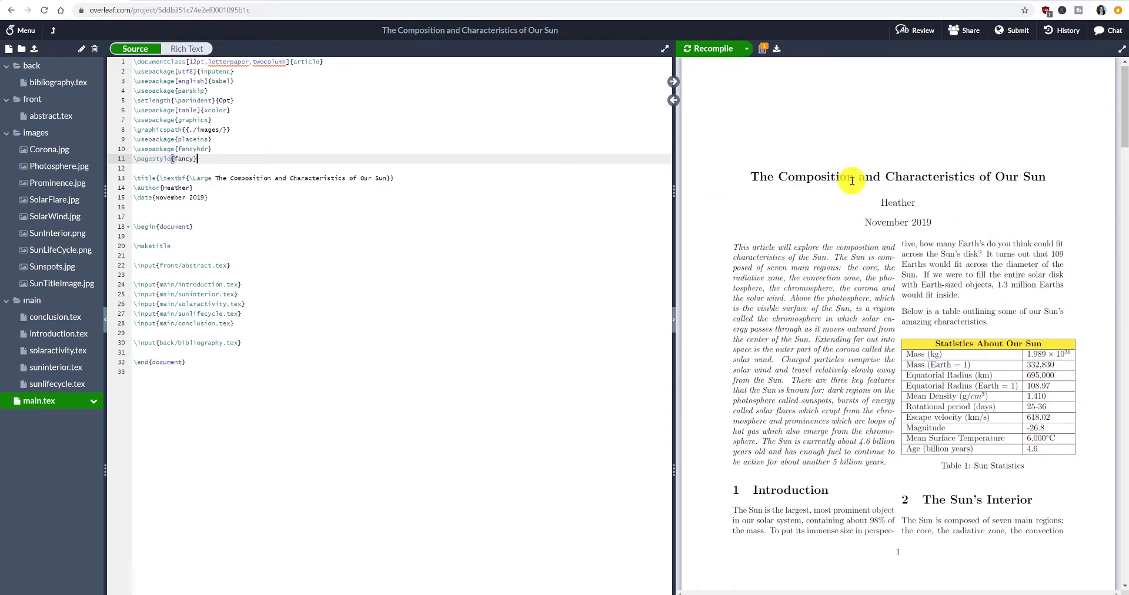
scroll(958, 253, down, 4)
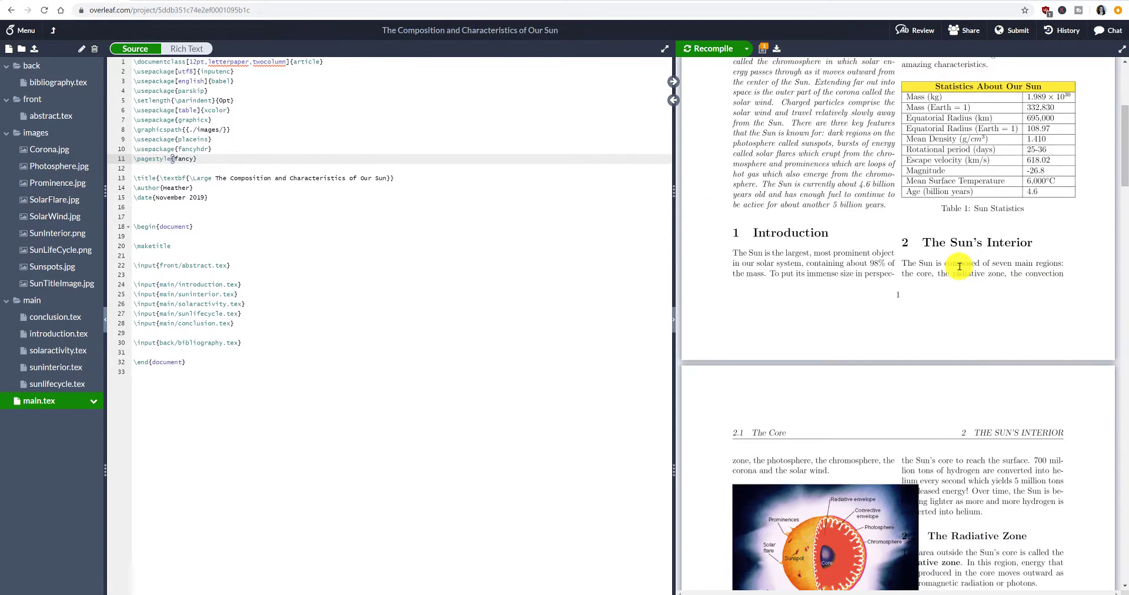
scroll(958, 266, down, 3)
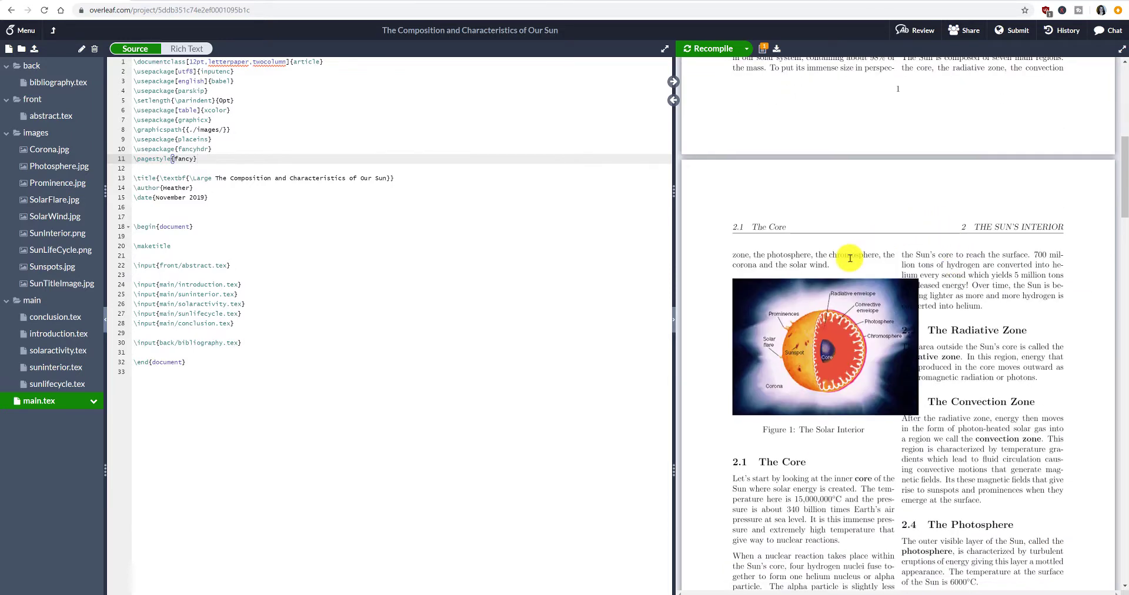
scroll(853, 254, up, 2)
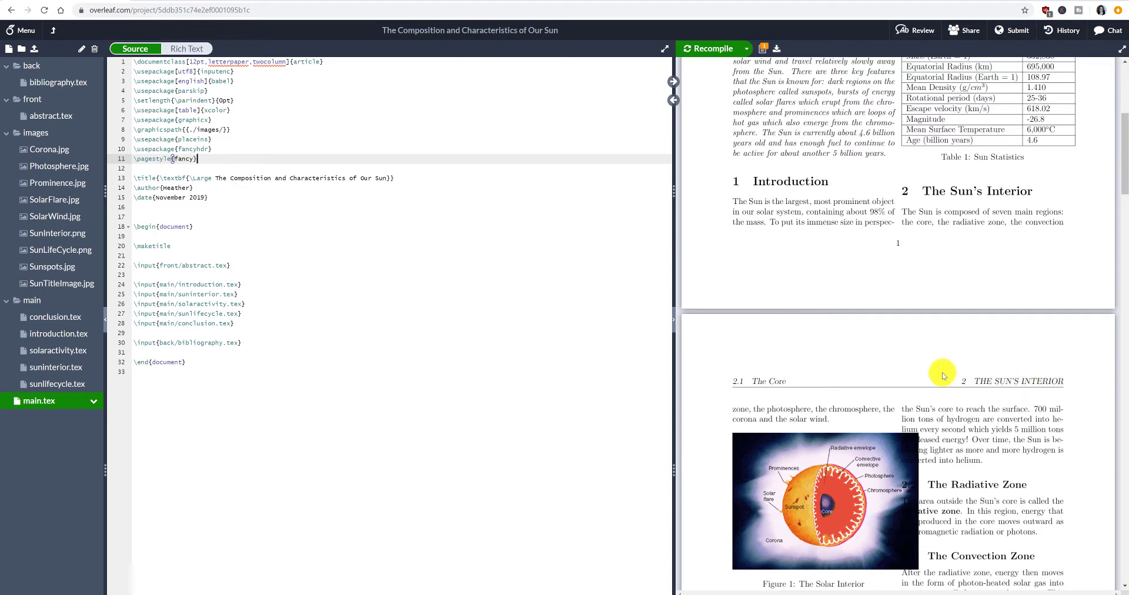
scroll(875, 335, down, 1)
scroll(964, 370, down, 1)
scroll(915, 344, down, 7)
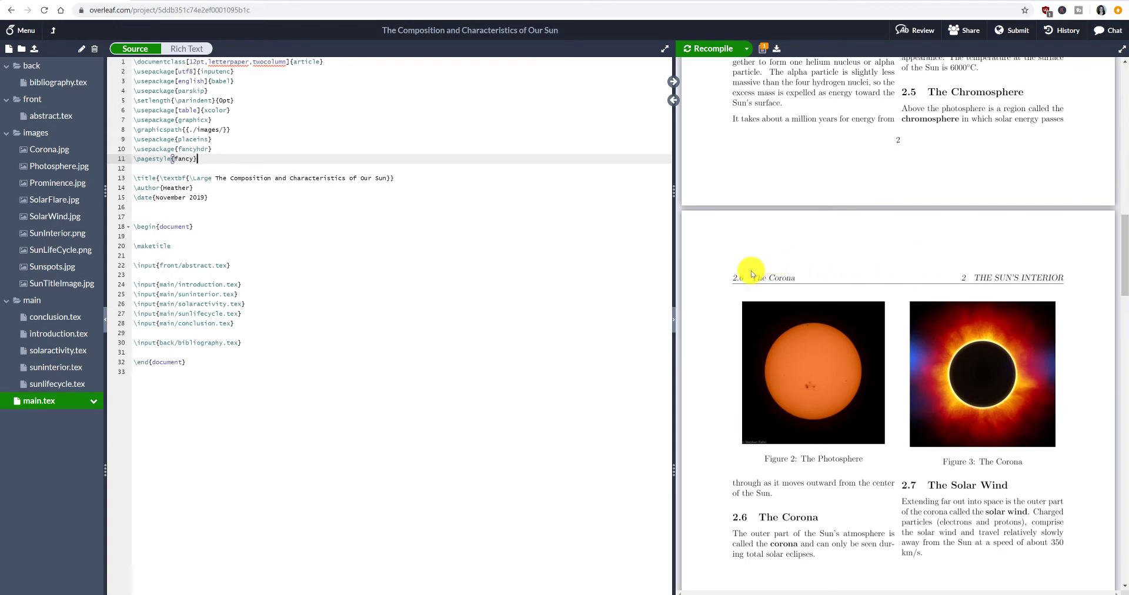
scroll(838, 279, down, 7)
scroll(831, 283, down, 1)
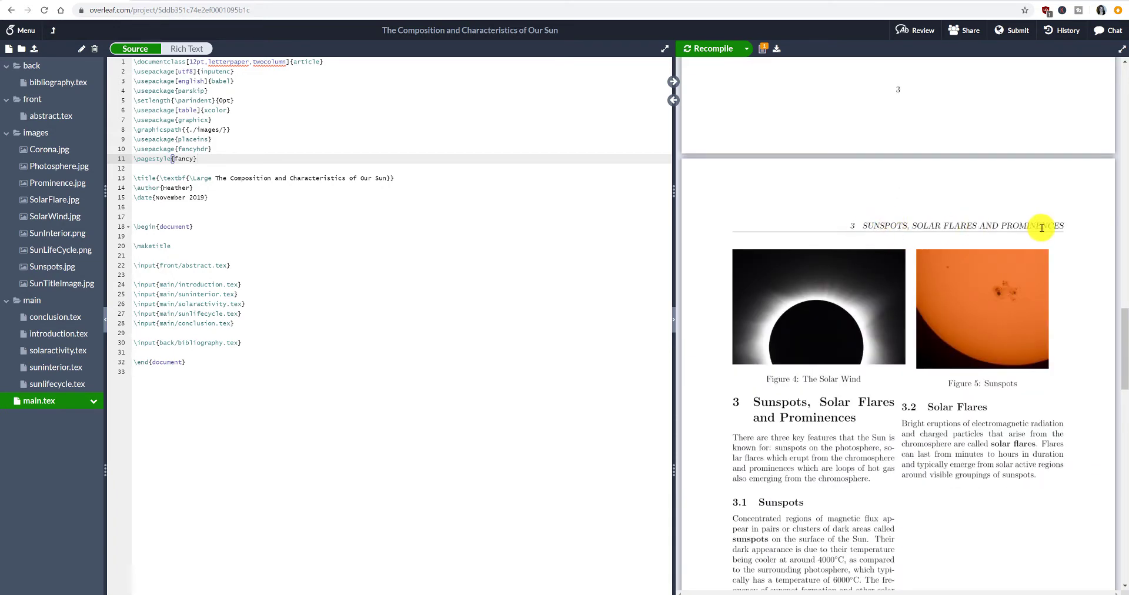
scroll(1000, 253, down, 6)
scroll(1020, 280, down, 5)
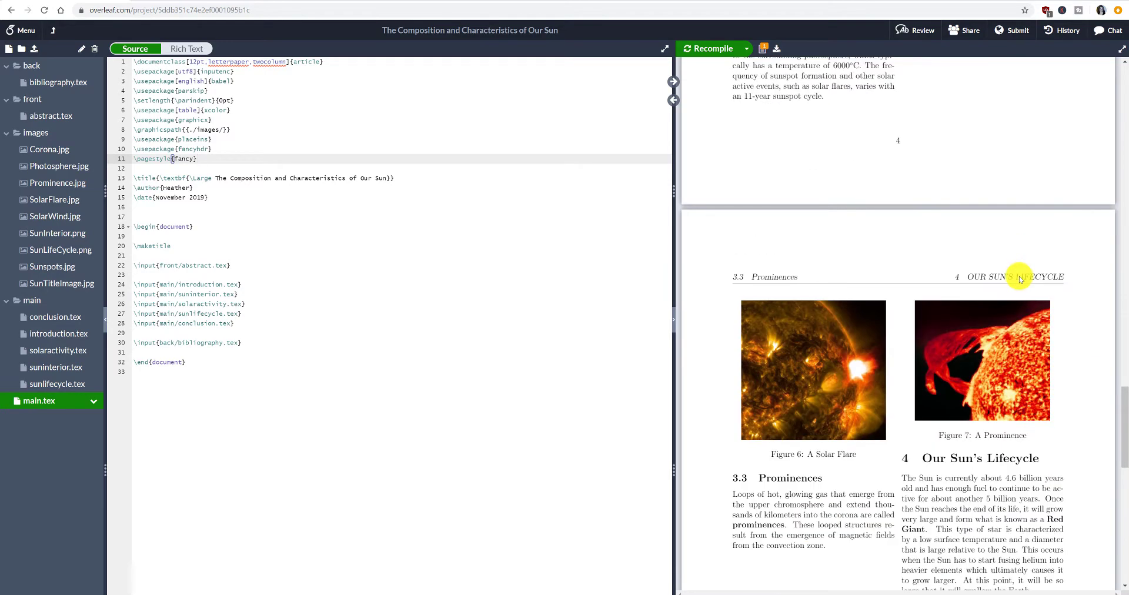
scroll(1009, 324, down, 1)
scroll(1009, 324, down, 3)
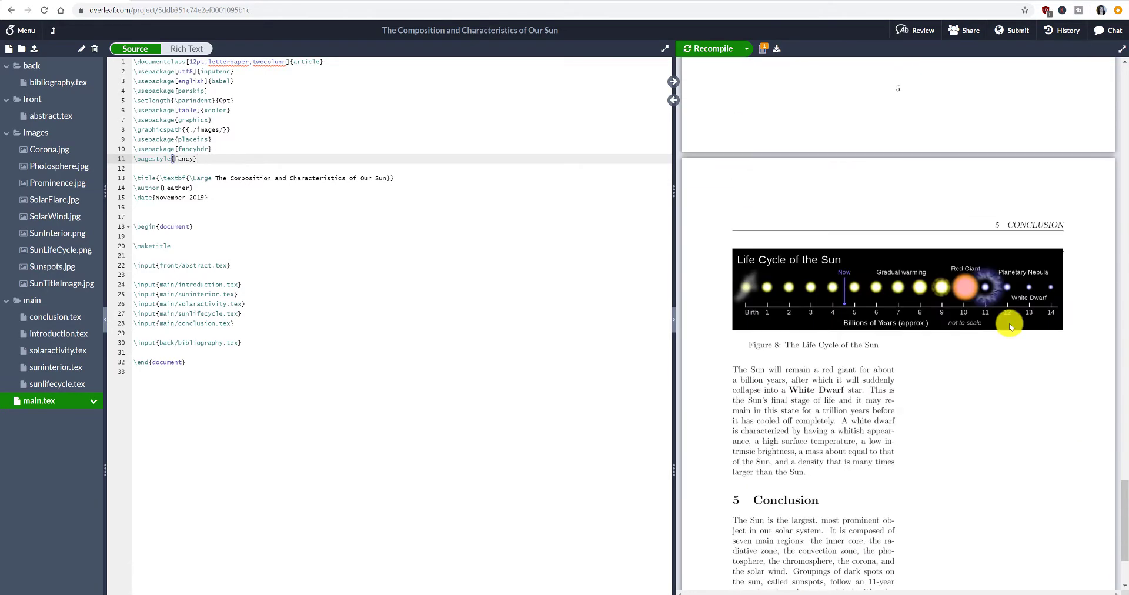
scroll(970, 323, down, 2)
scroll(941, 322, up, 20)
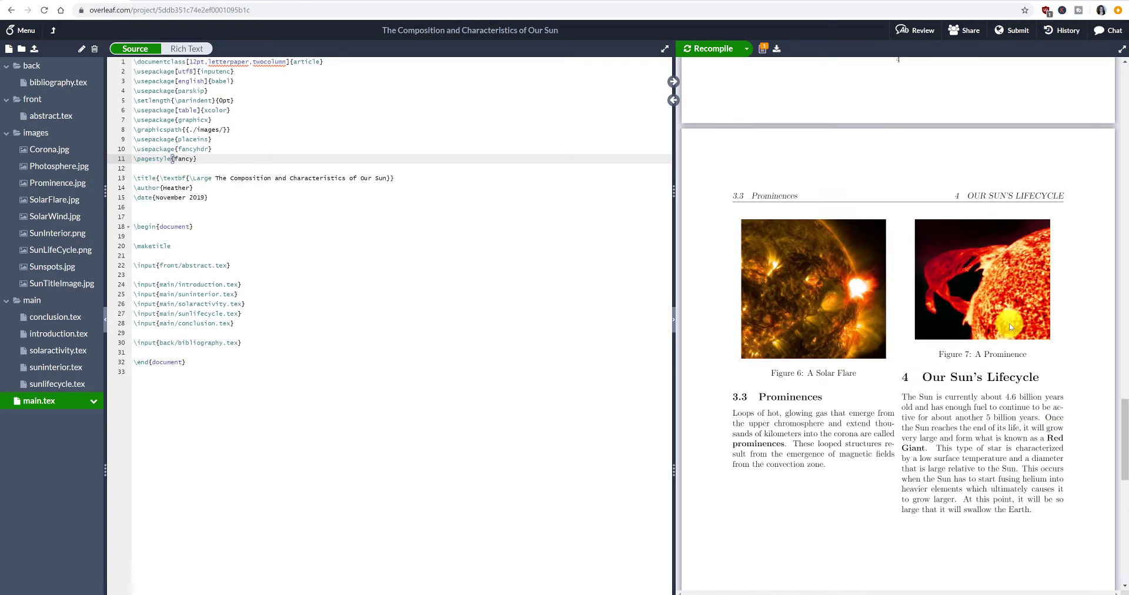
Insert an empty line below \pagestyle{fancy}, and read the fancyhdr warning in the compile log before returning to the PDF
key(Return)
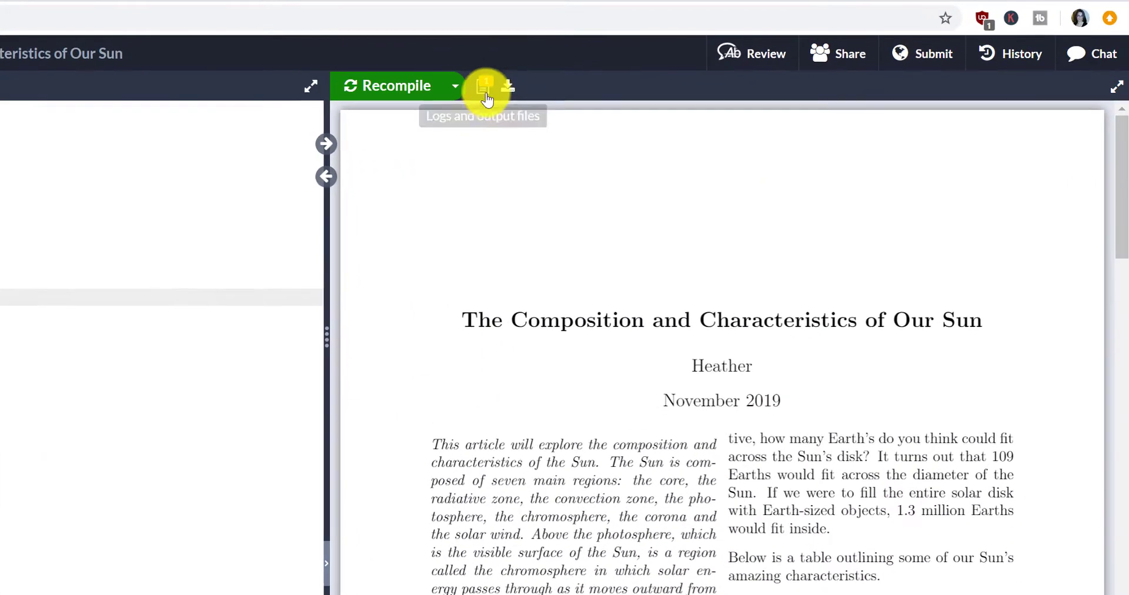
click(763, 49)
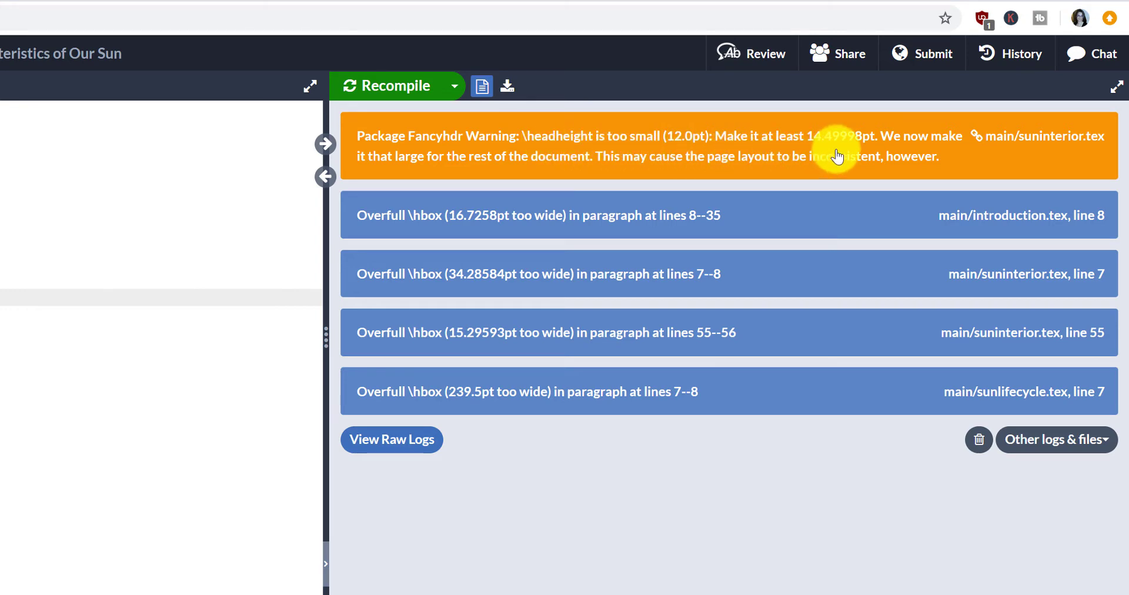
click(481, 91)
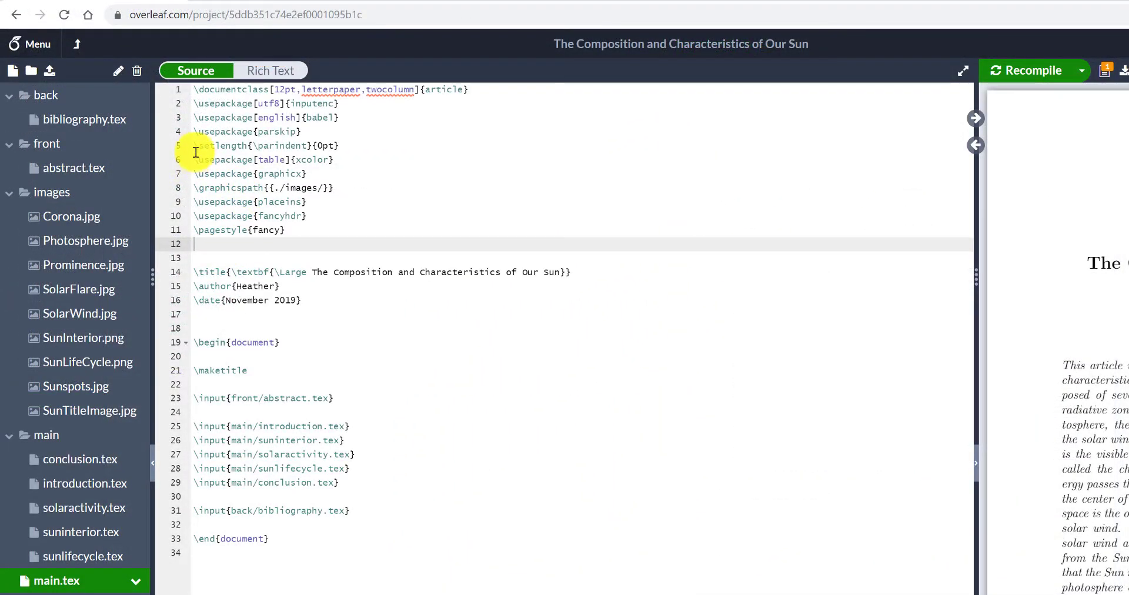
Set the header height with \setlength{\headheight}{15pt} below \pagestyle{fancy}, recompile, and check the page headers
drag(196, 146, 360, 145)
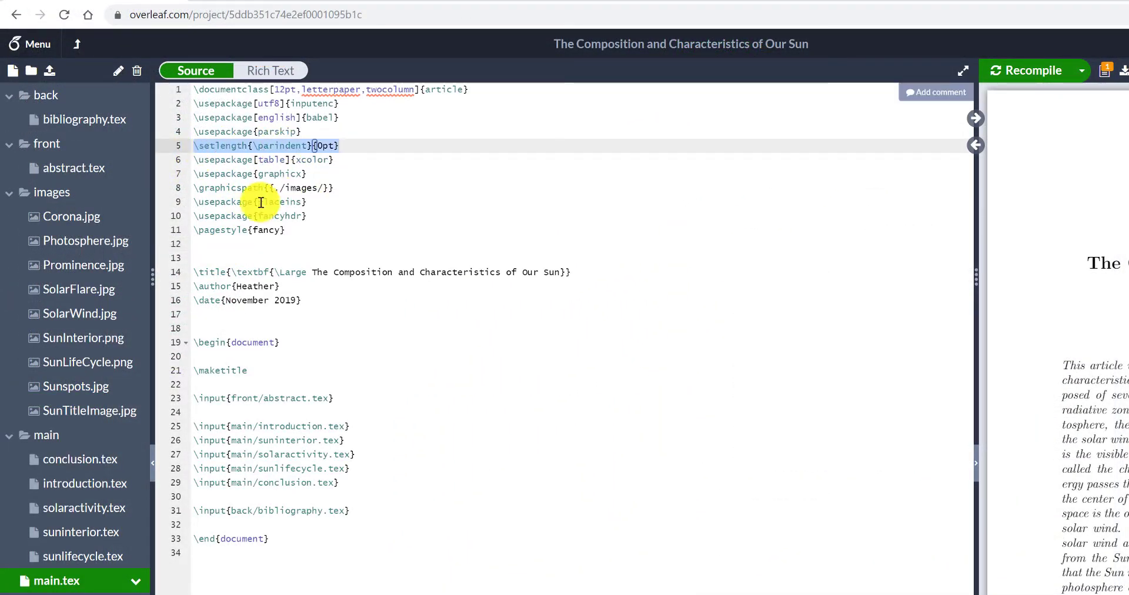
click(200, 241)
text(\set)
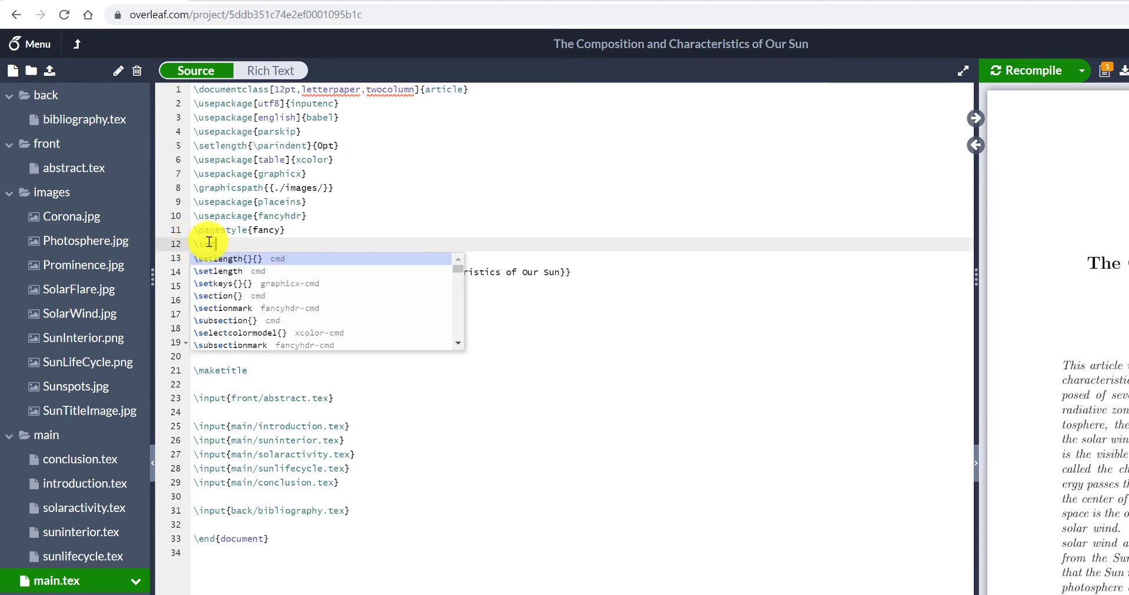
text(leng)
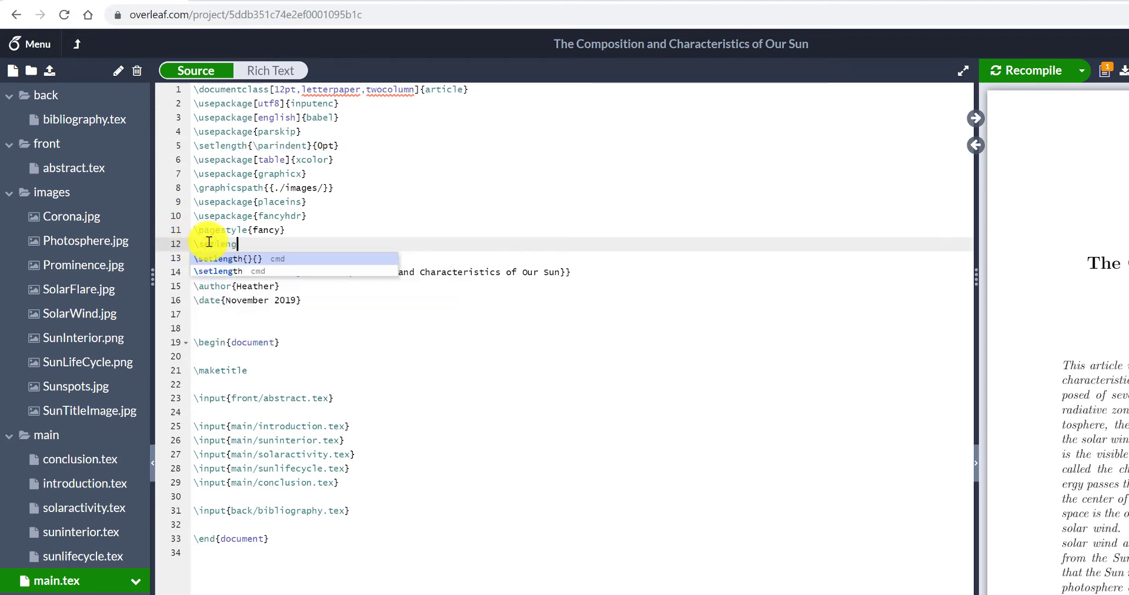
text(th{)
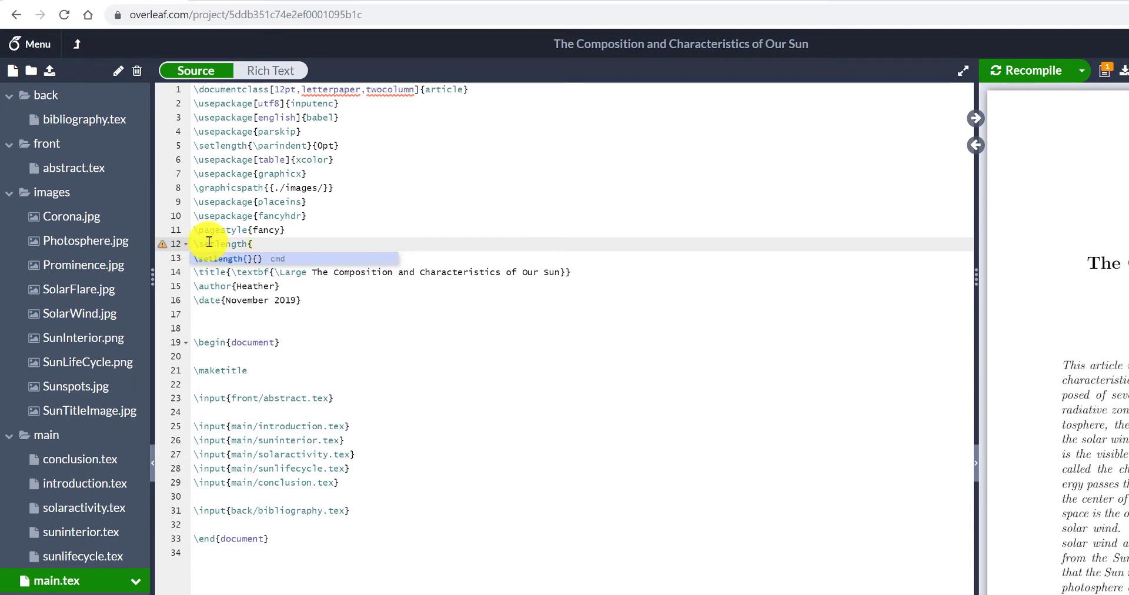
text(}{)
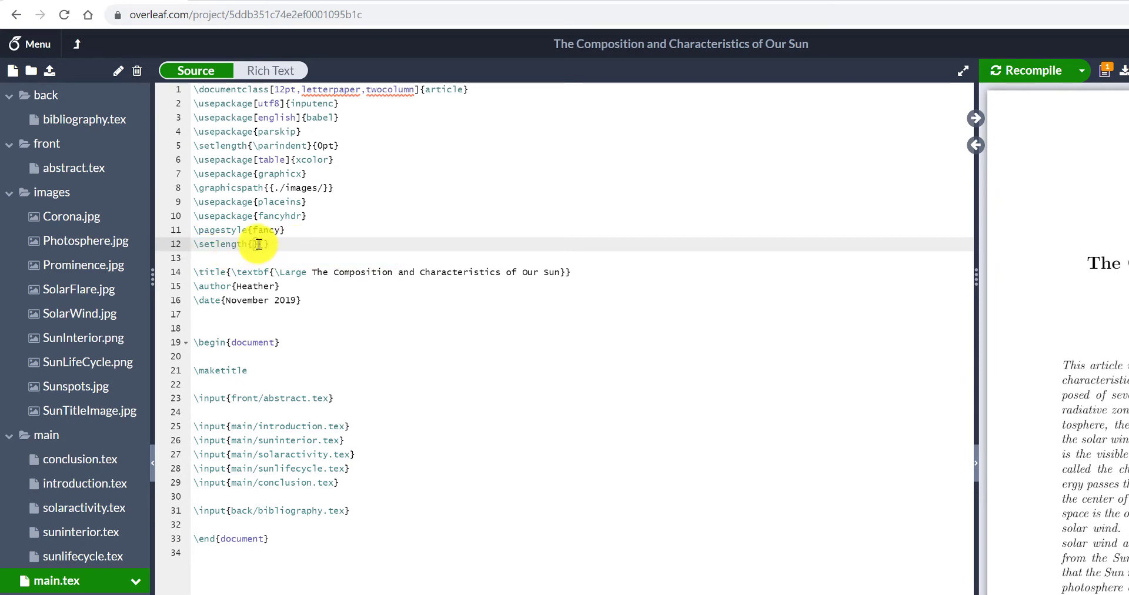
text(\headheight)
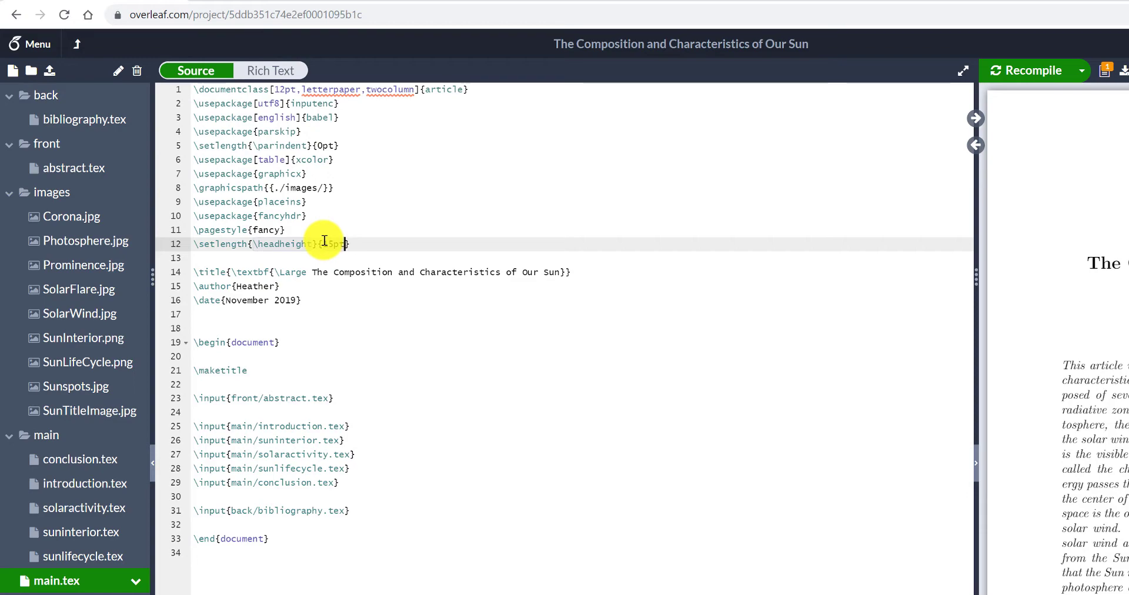
key(ctrl+s)
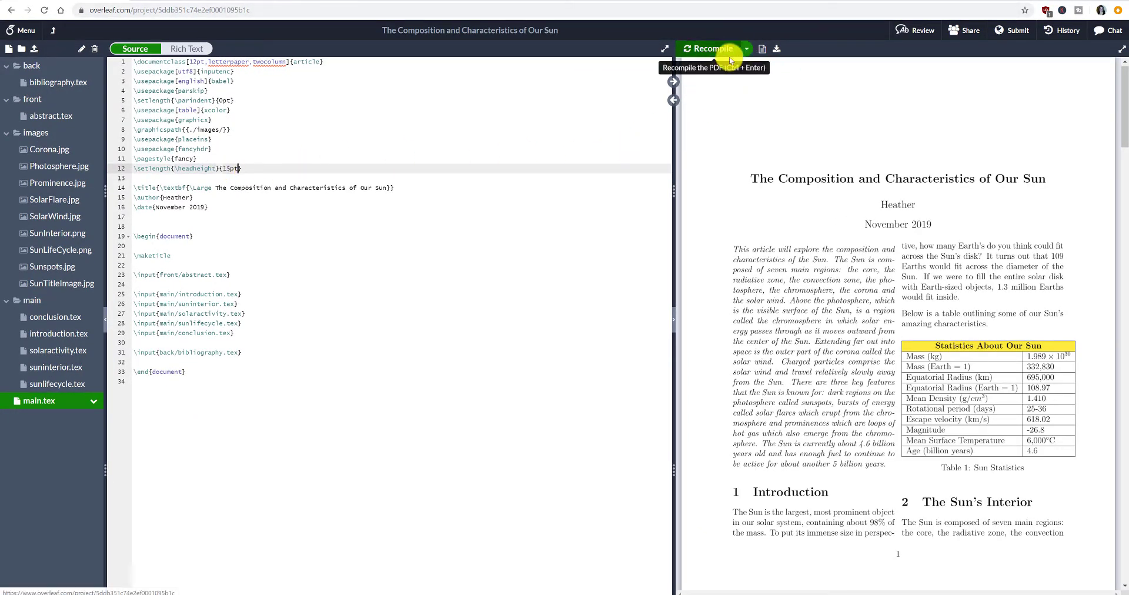
scroll(922, 303, down, 5)
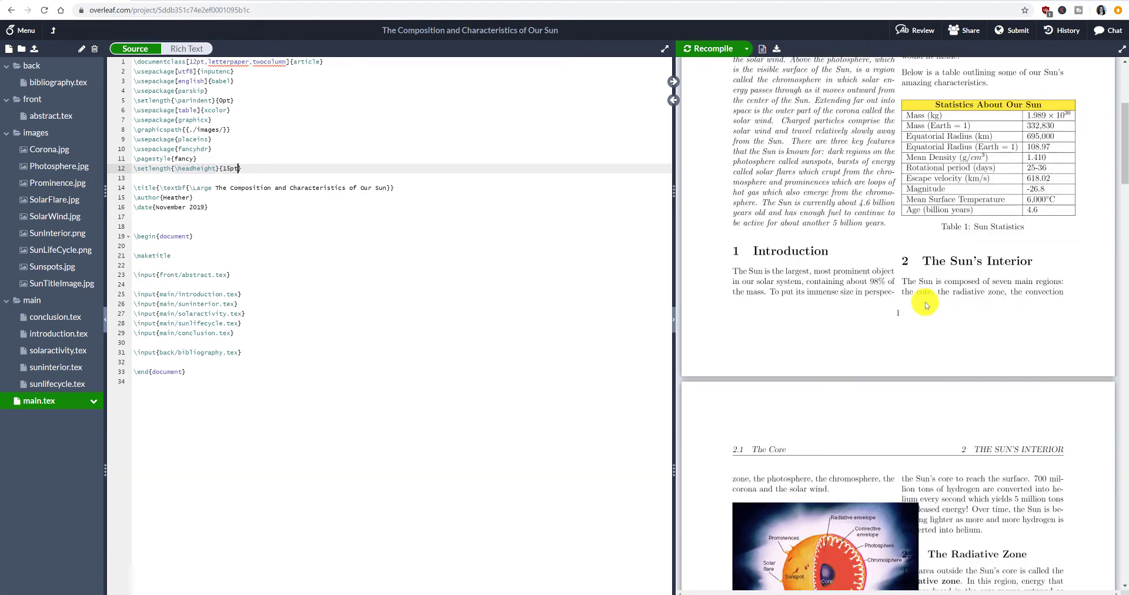
In introduction.tex, add \small on a new line below \begin{center} in the Sun Statistics table and recompile
scroll(923, 303, down, 3)
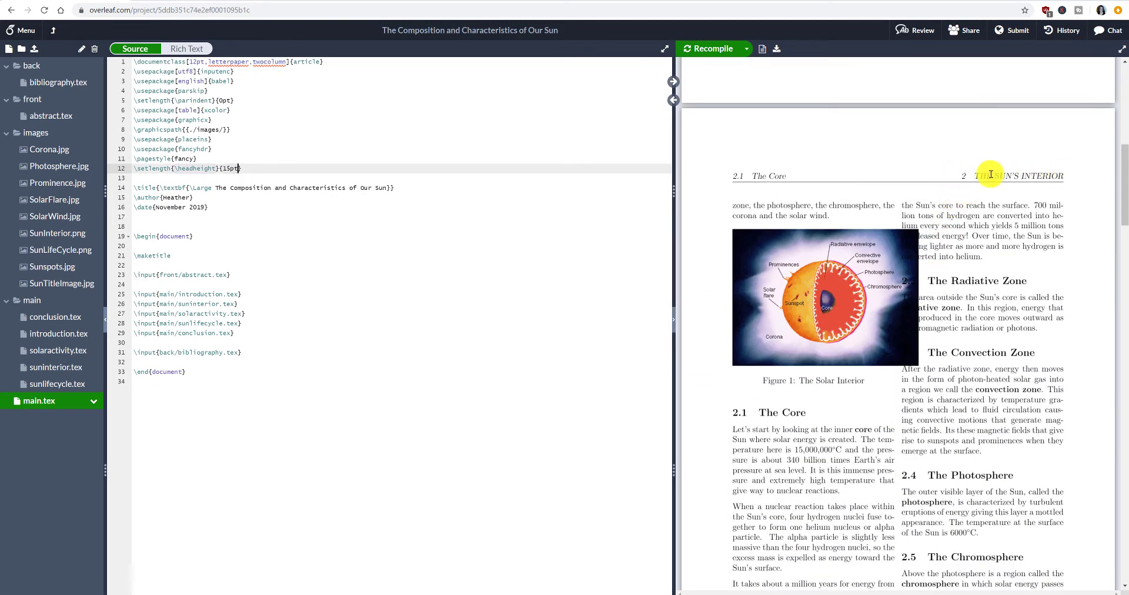
scroll(1032, 289, down, 7)
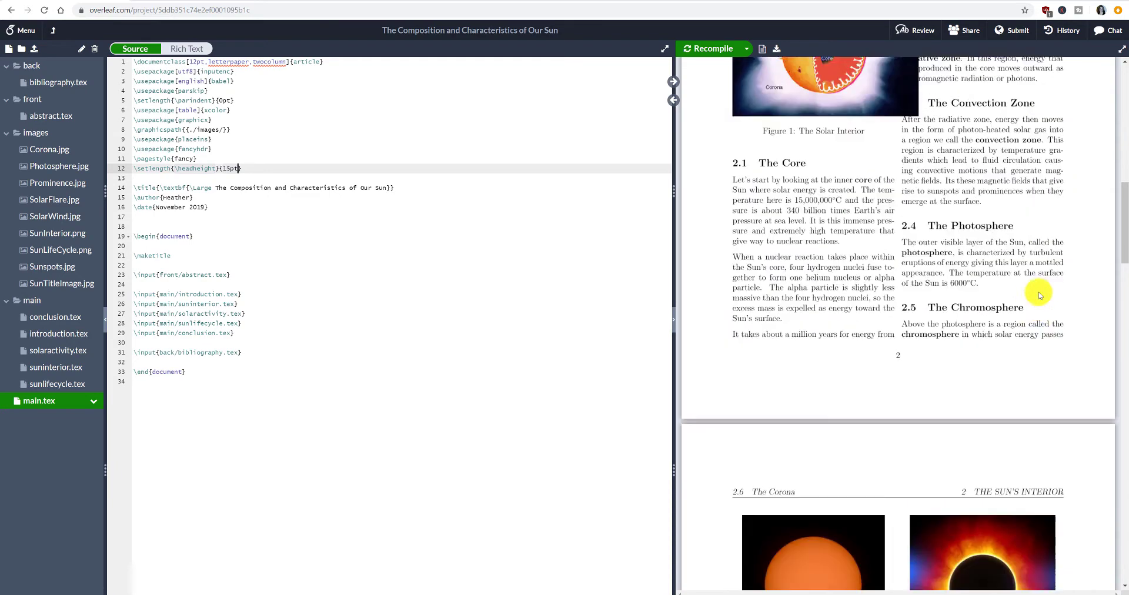
scroll(1030, 295, up, 5)
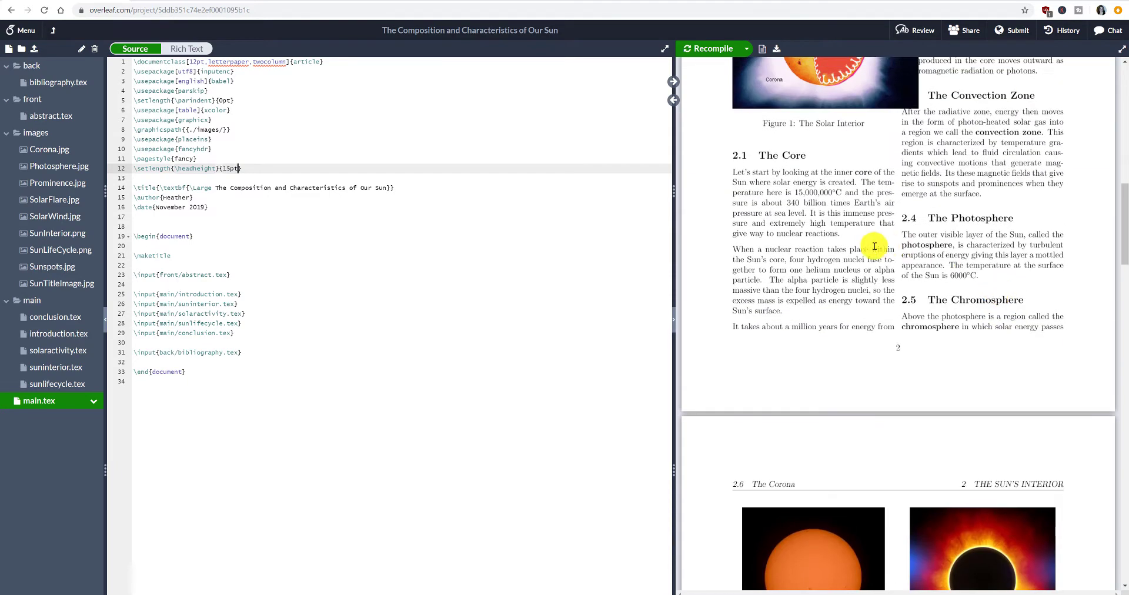
scroll(874, 246, up, 6)
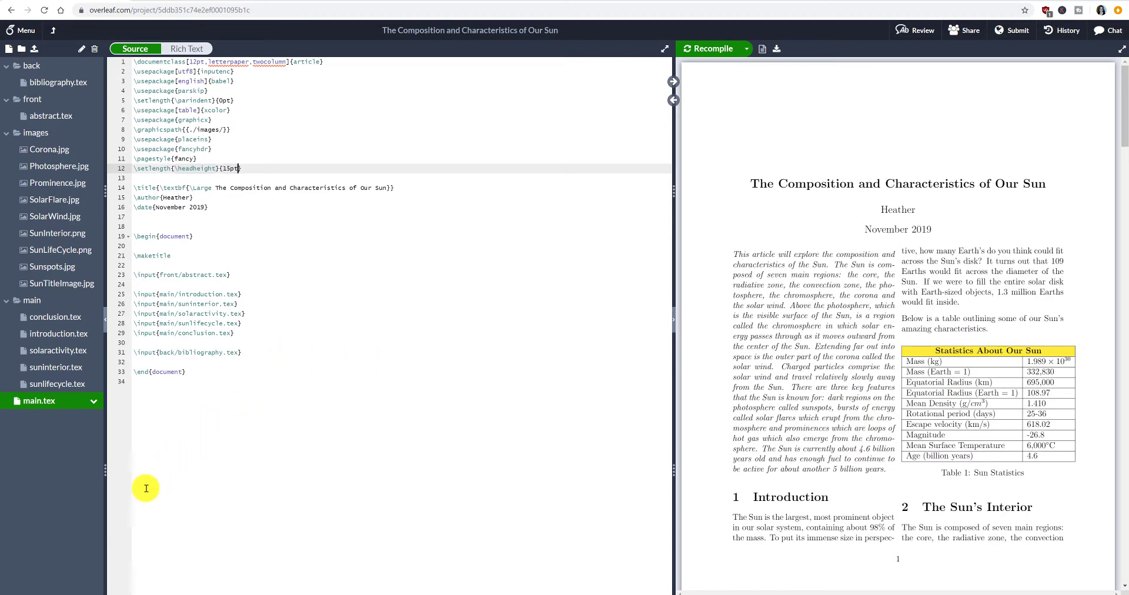
click(62, 334)
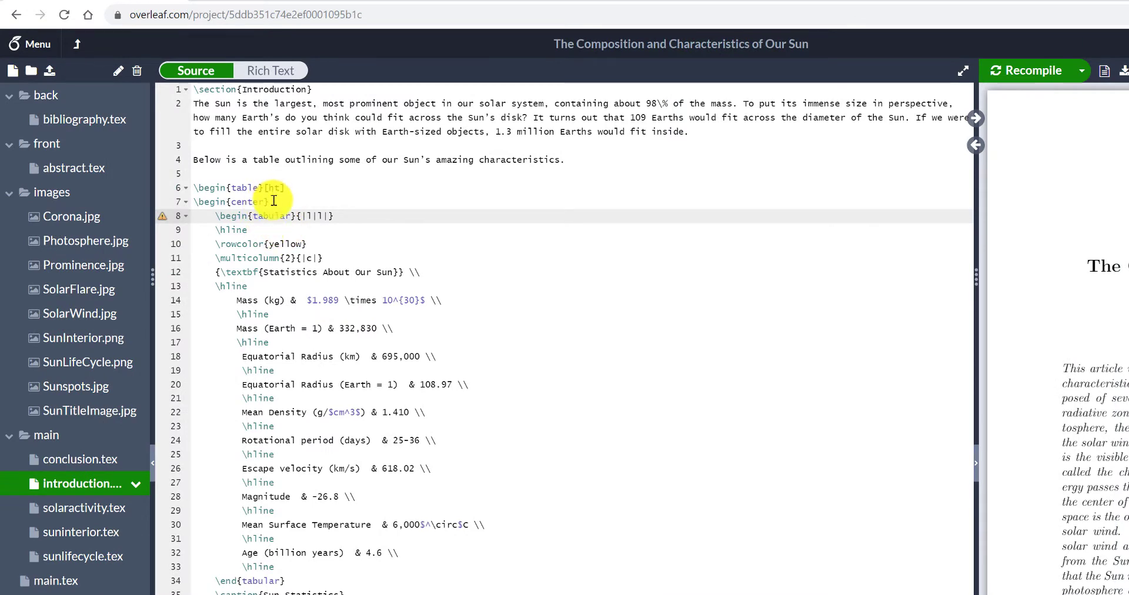
click(280, 203)
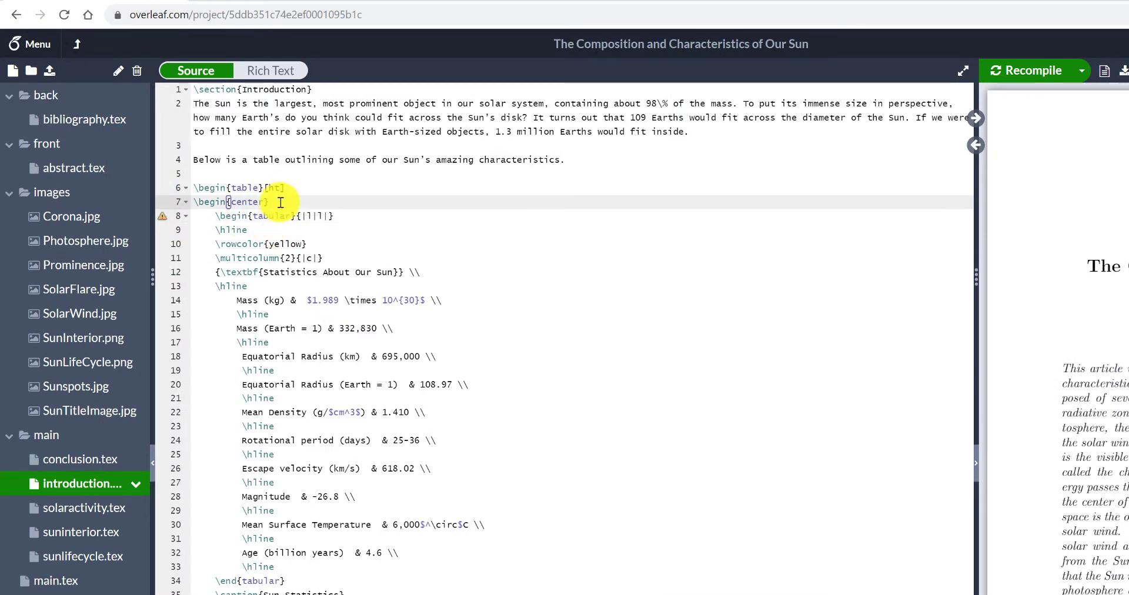
key(Return)
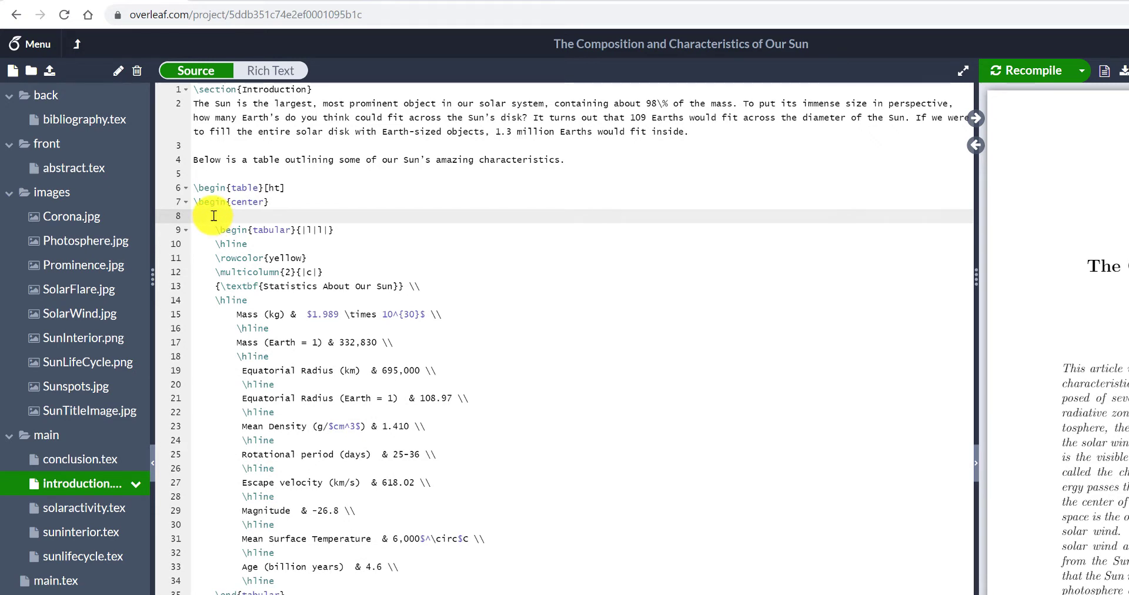
text(\small)
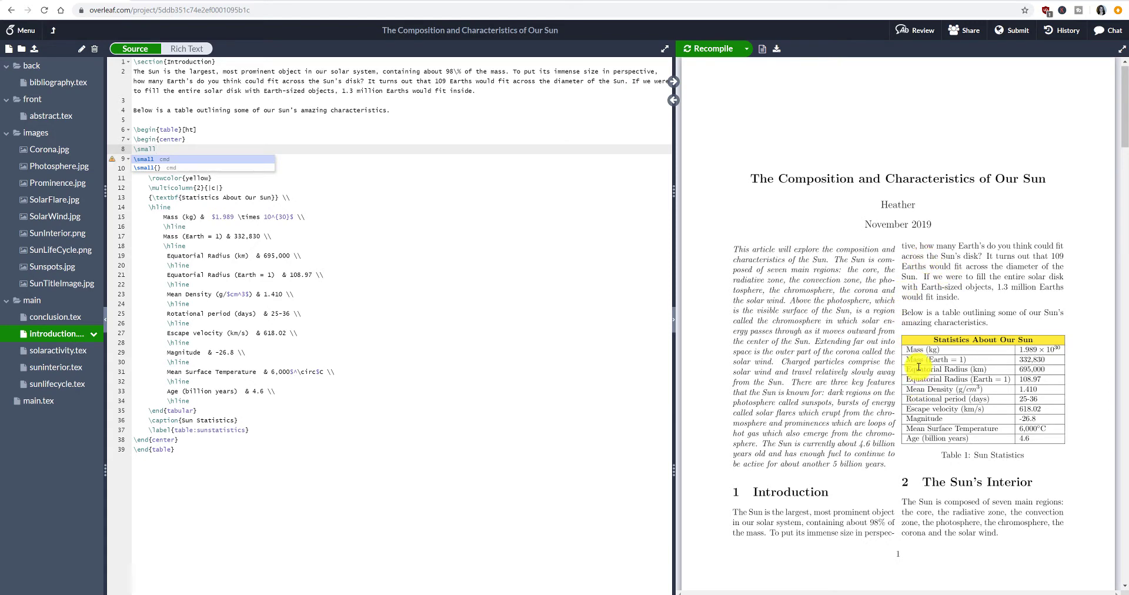
In suninterior.tex, replace the scale option of the SunInterior image with width=\columnwidth and recompile
scroll(865, 353, down, 8)
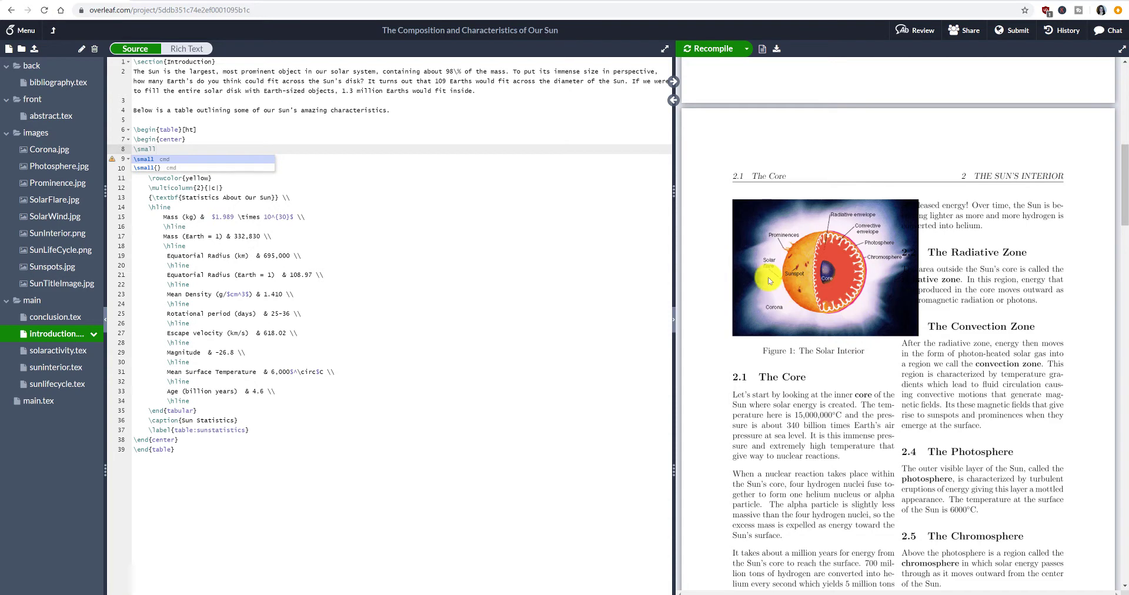
click(76, 368)
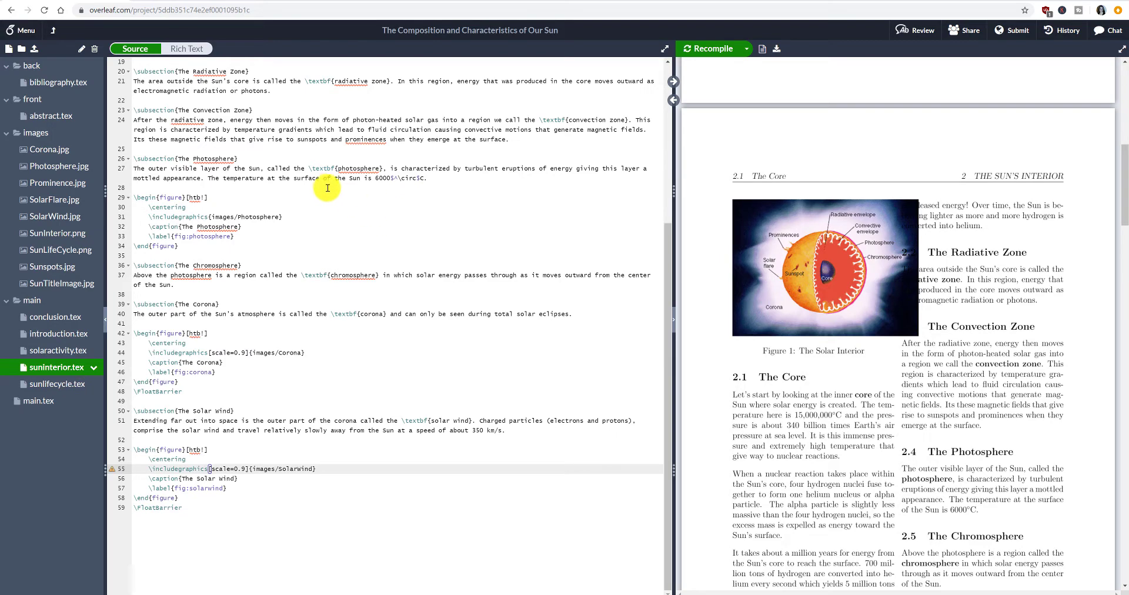
scroll(247, 183, up, 5)
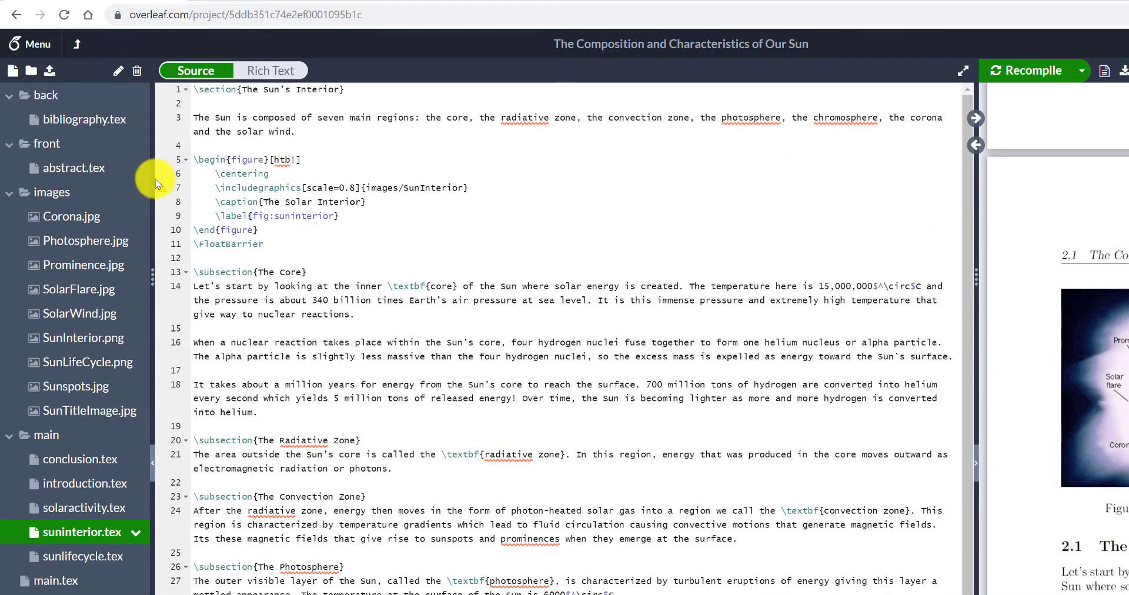
mouse_move(159, 187)
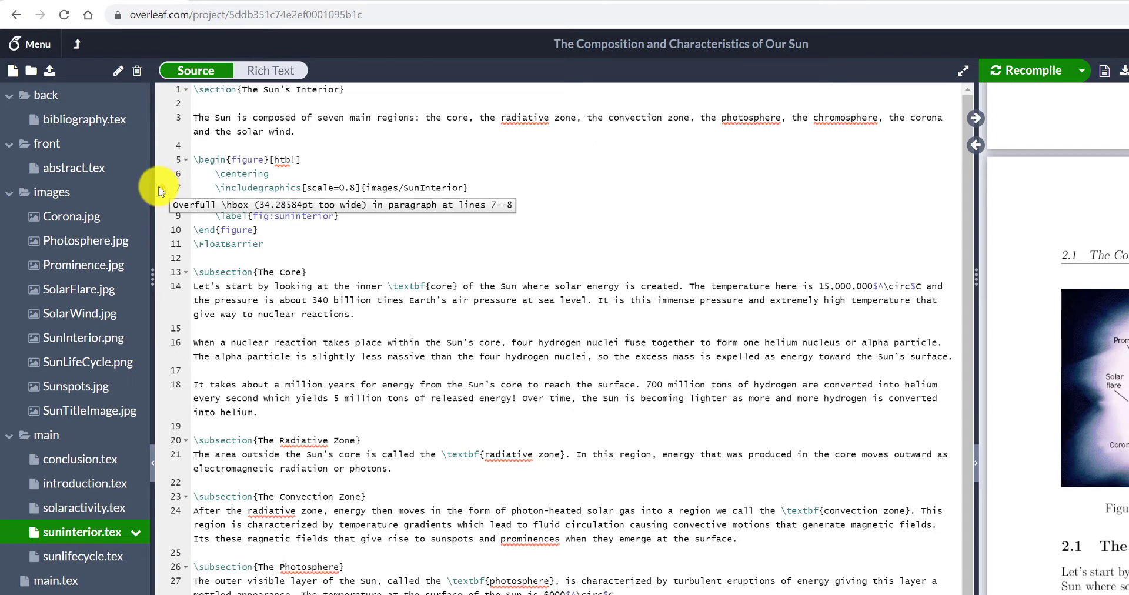
drag(307, 187, 355, 187)
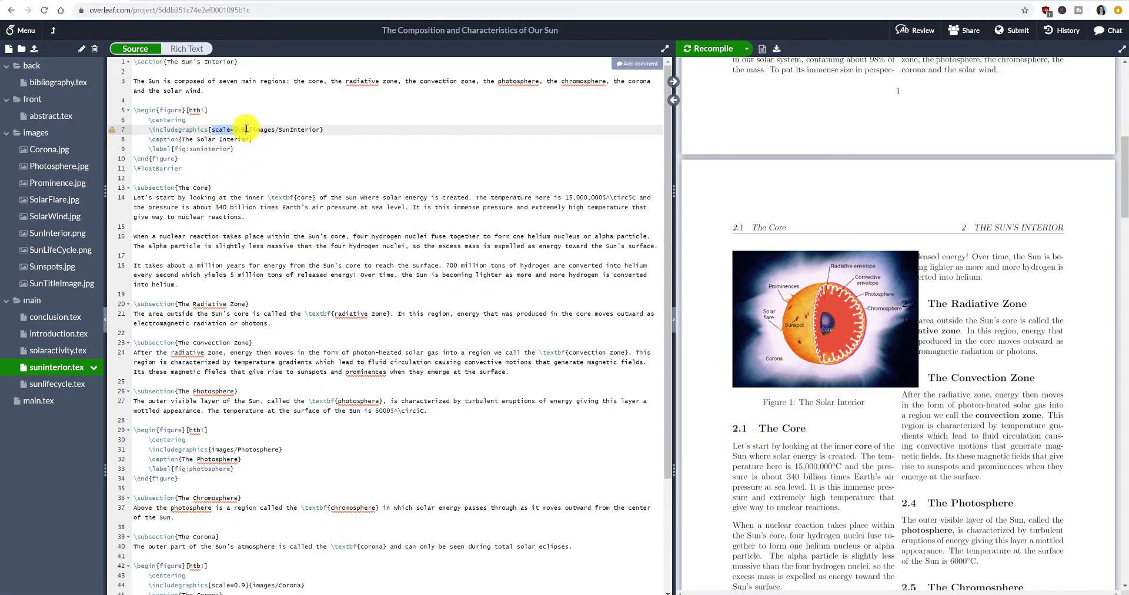
key(BackSpace)
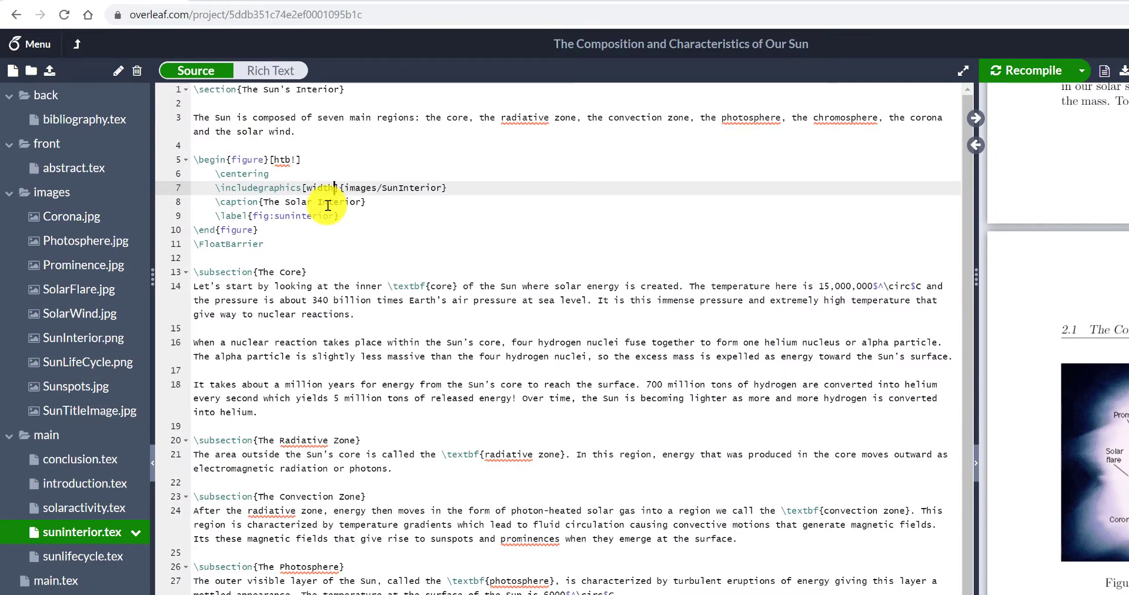
text(width=\colu)
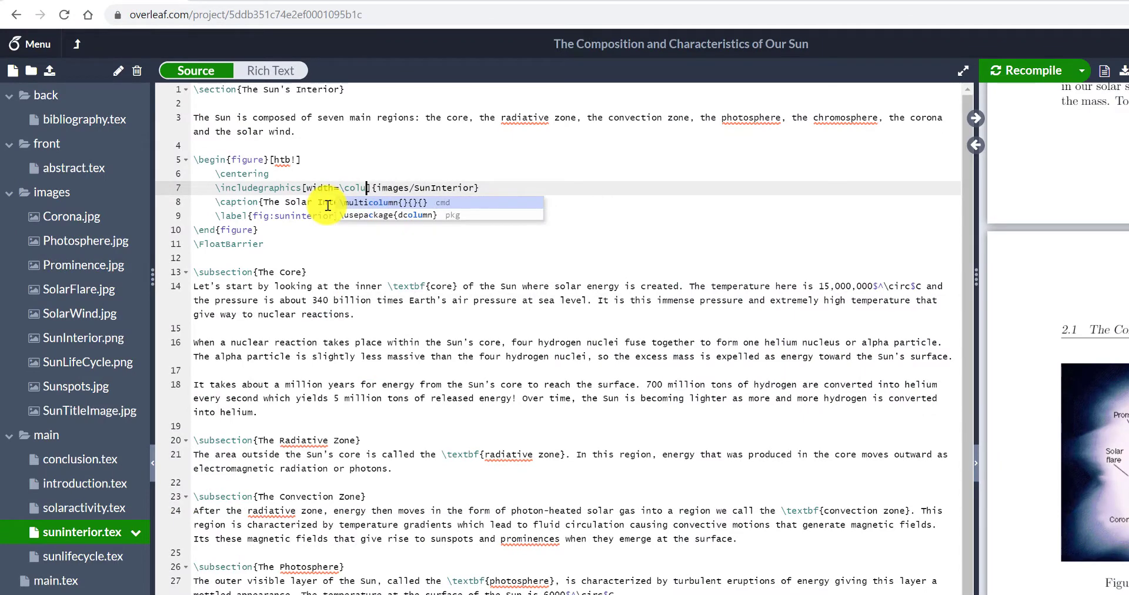
text(mnwidth)
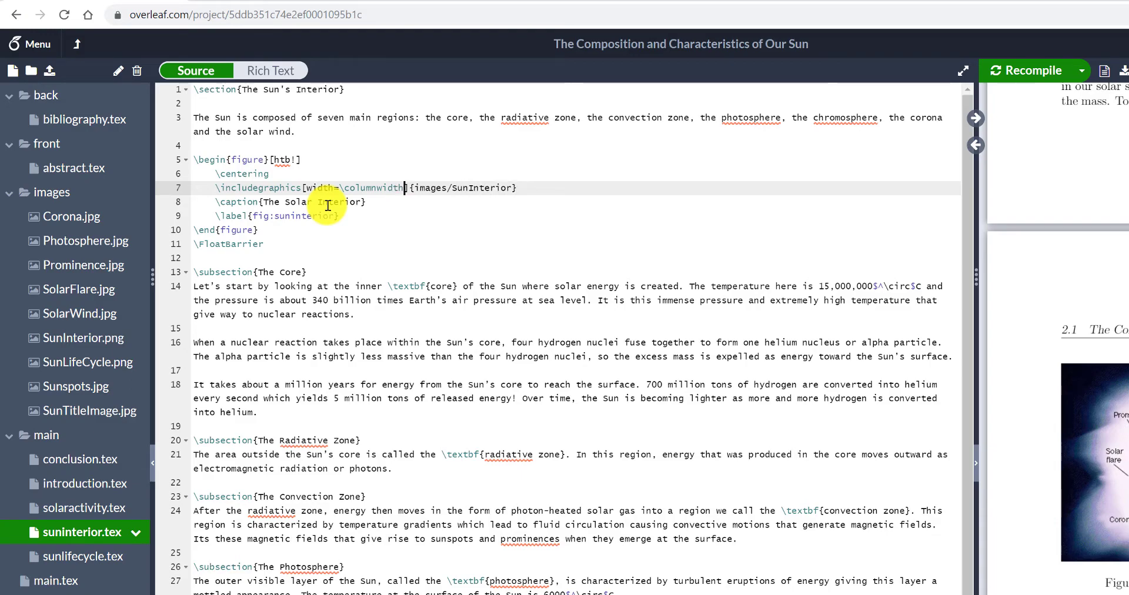
key(ctrl+s)
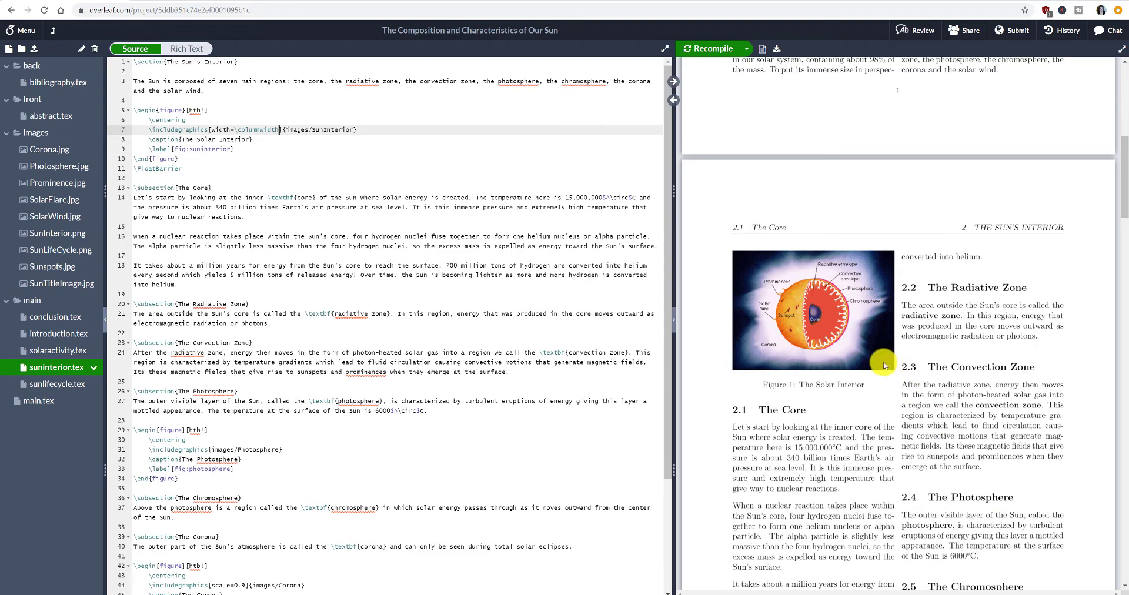
Insert \FloatBarrier on a new line after the Photosphere figure environment in suninterior.tex and recompile
scroll(881, 353, down, 10)
double_click(881, 338)
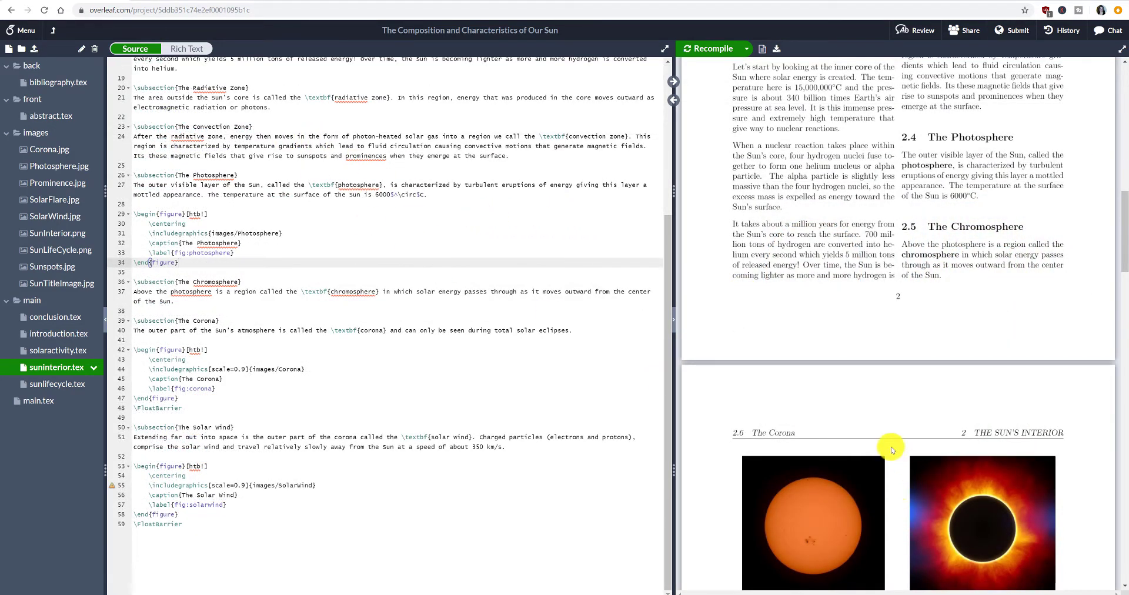
scroll(811, 446, down, 3)
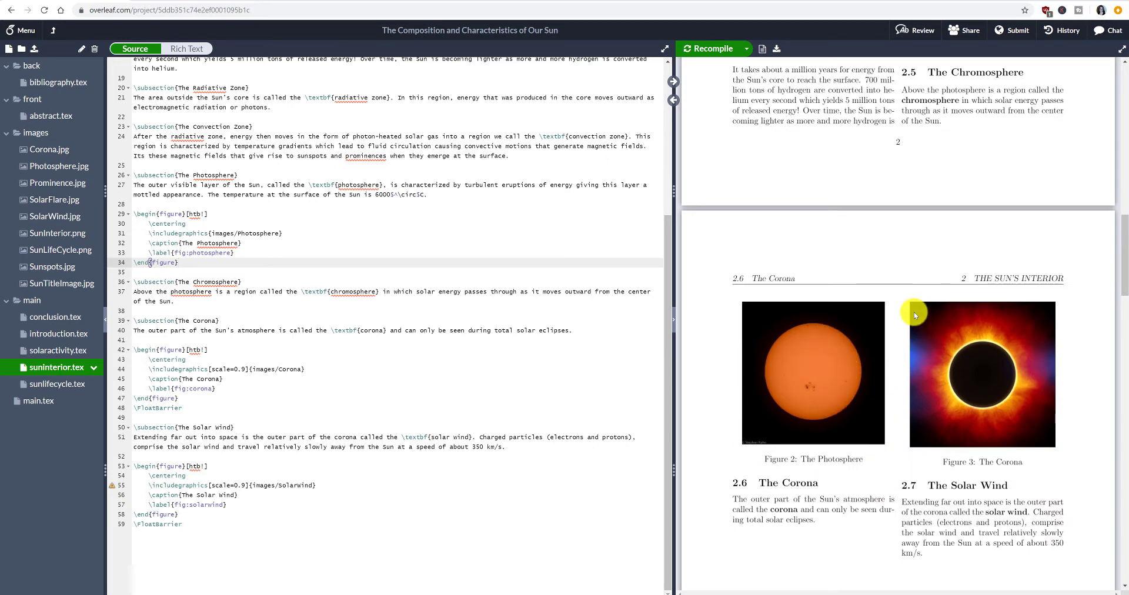
scroll(914, 315, up, 2)
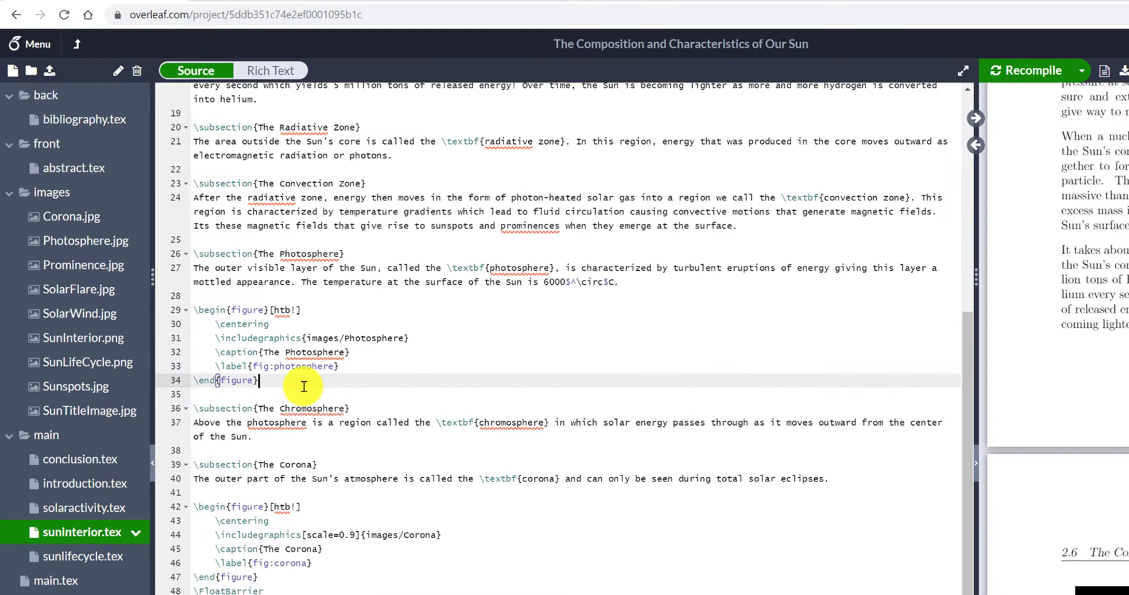
key(Return)
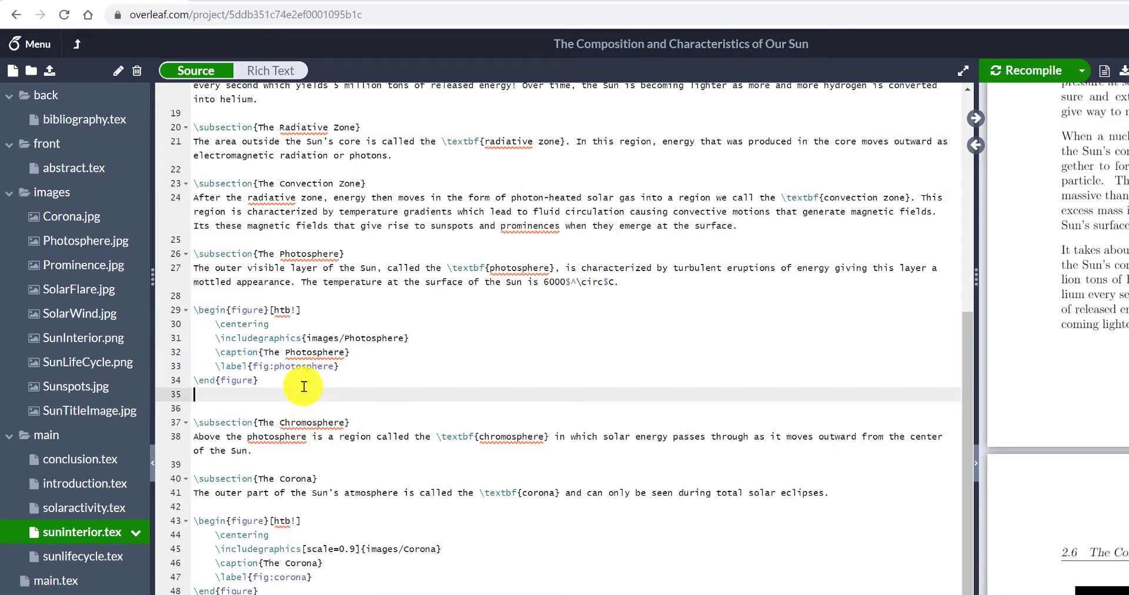
text(\Float)
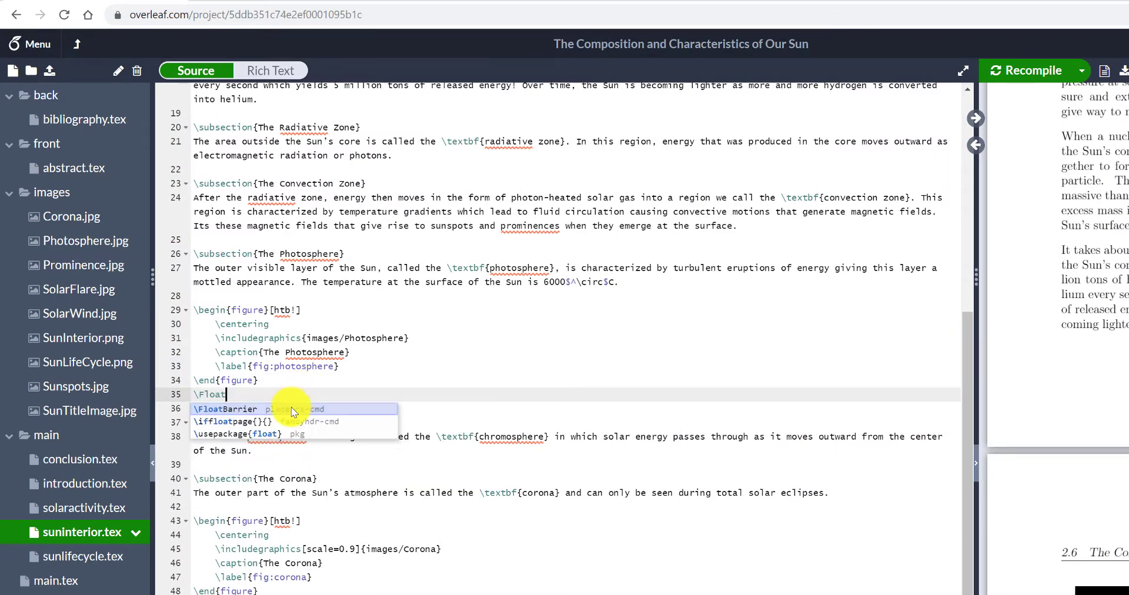
click(291, 409)
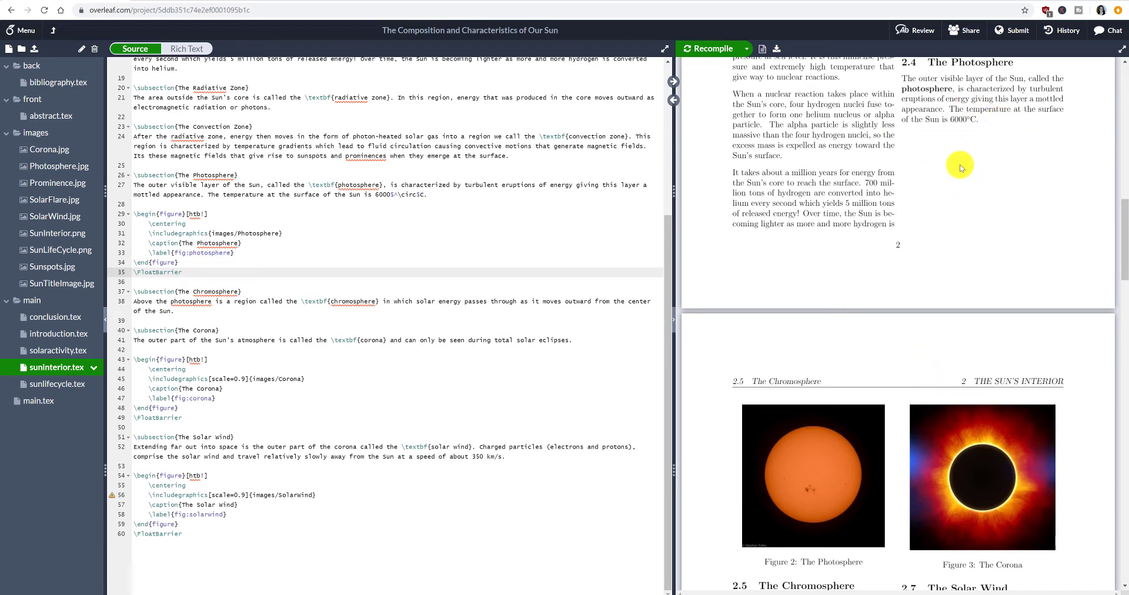
Examine the placement of the Photosphere, Corona and Solar Wind figures in the recompiled PDF, comparing them with their source code
scroll(960, 165, down, 3)
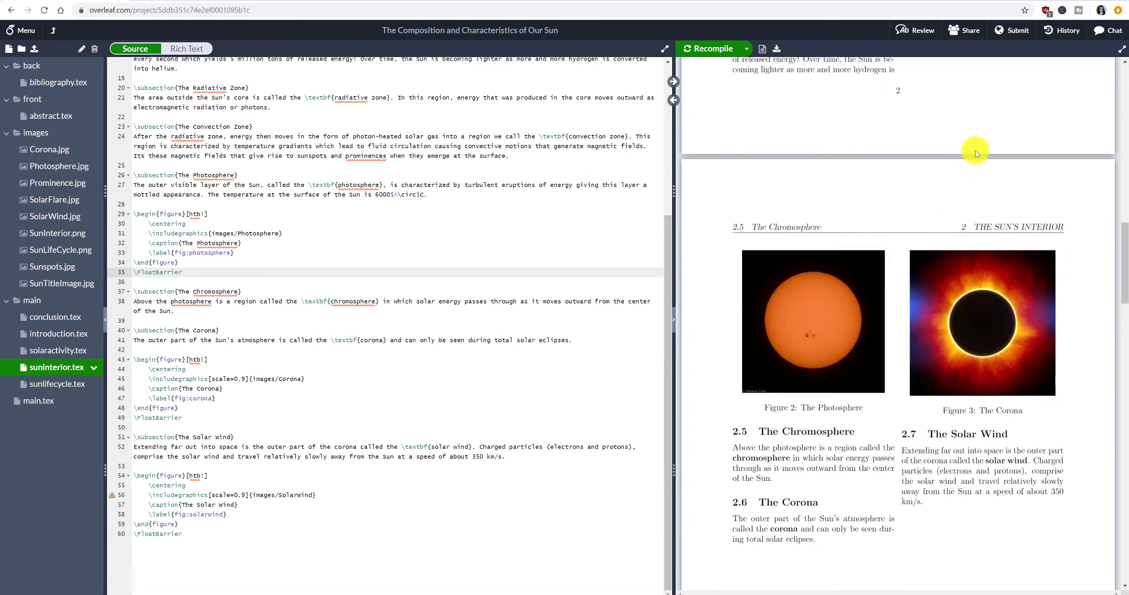
scroll(977, 123, down, 2)
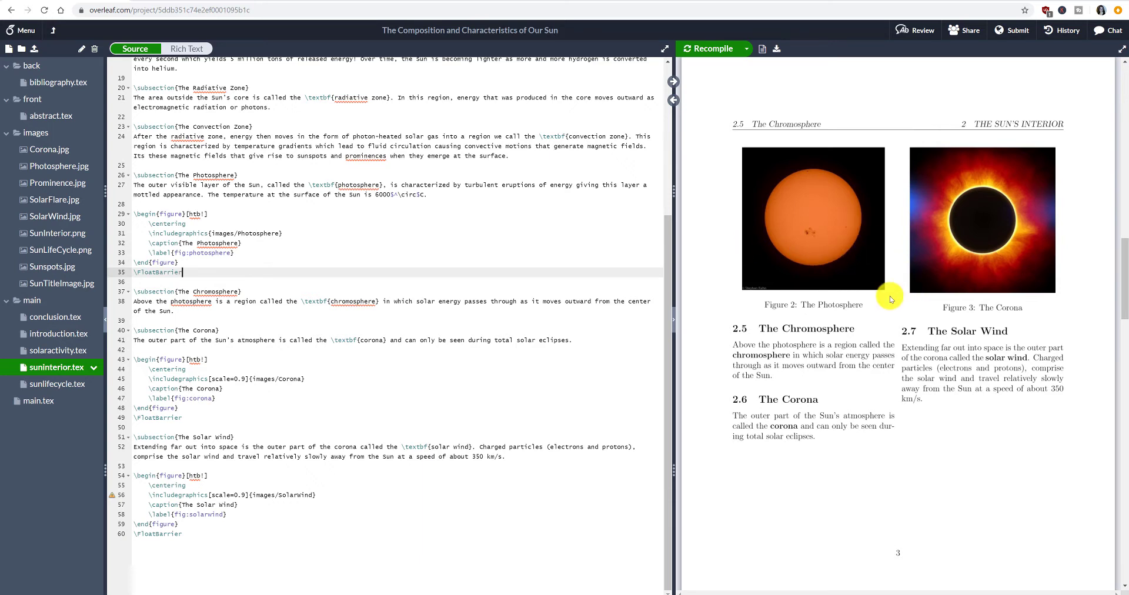
scroll(869, 274, down, 1)
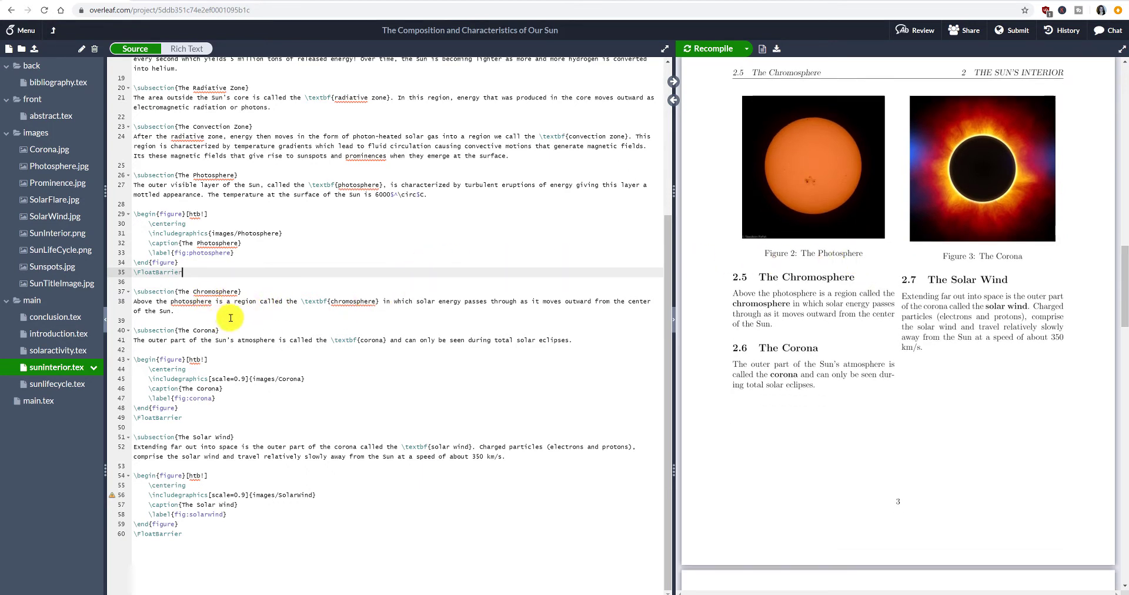
scroll(235, 311, down, 2)
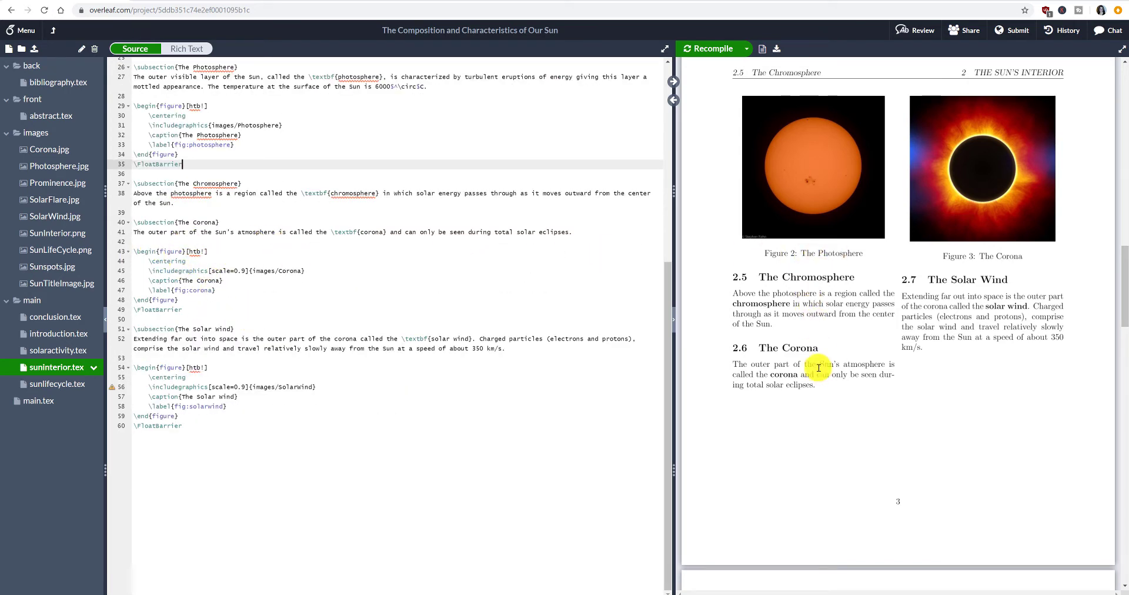
scroll(858, 367, up, 2)
scroll(859, 367, down, 3)
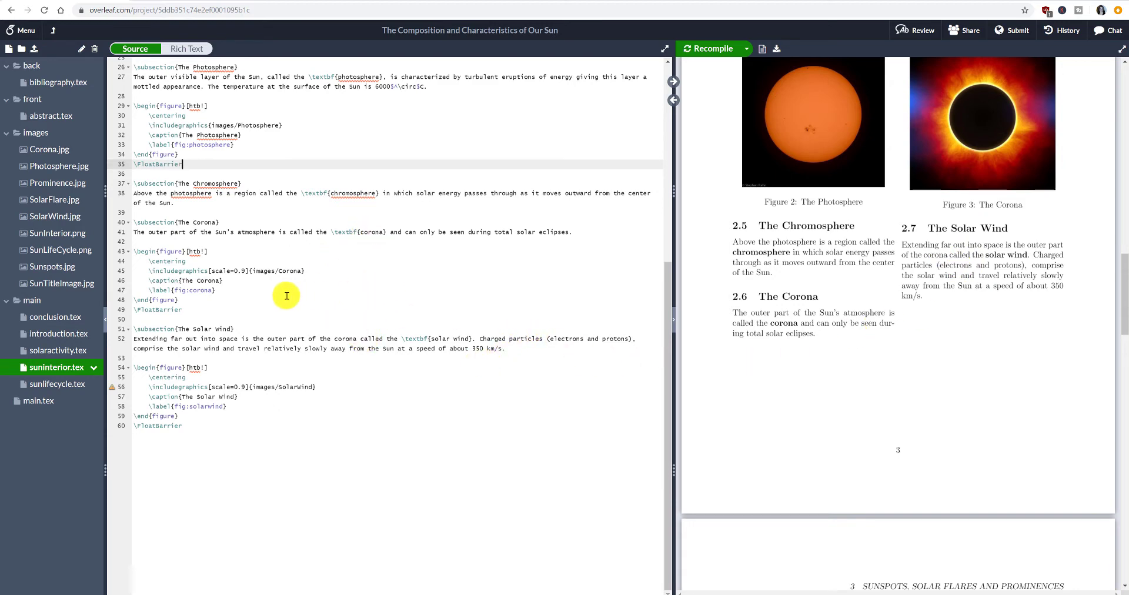
scroll(259, 353, down, 2)
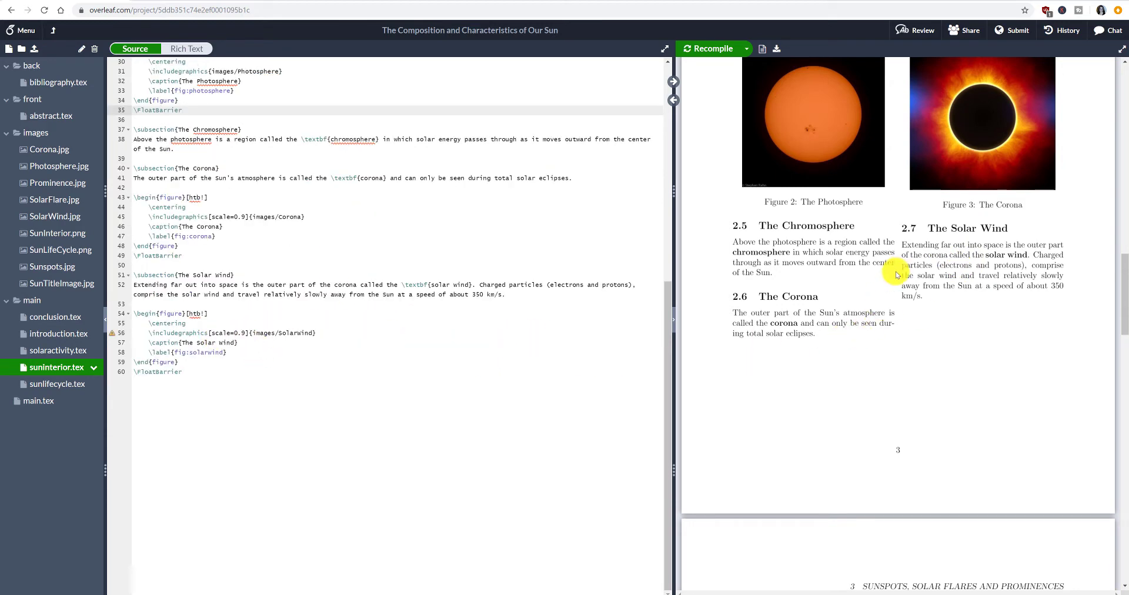
scroll(917, 265, down, 6)
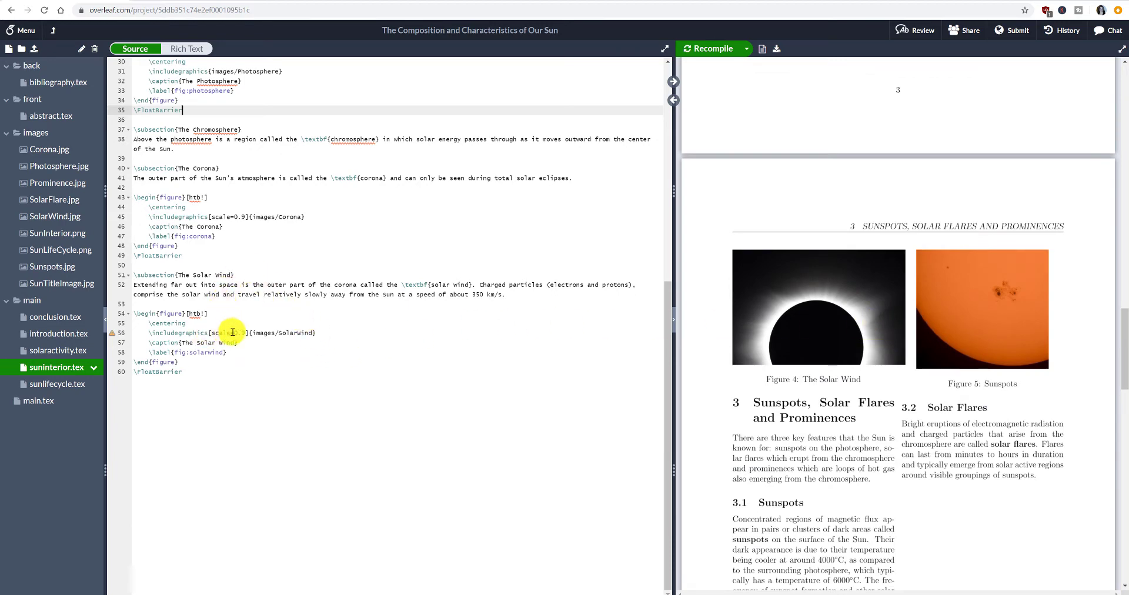
Replace the scale option of the SolarWind image with width=\columnwidth, recompile, and check the resized figure in the PDF
drag(243, 333, 213, 333)
text(width=)
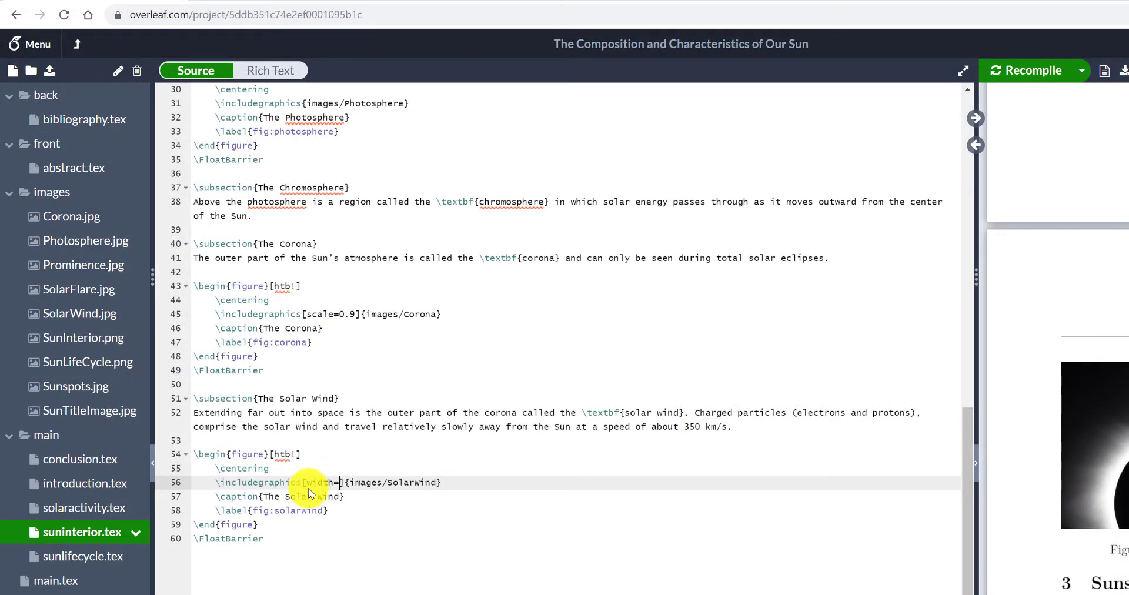
text(\colu)
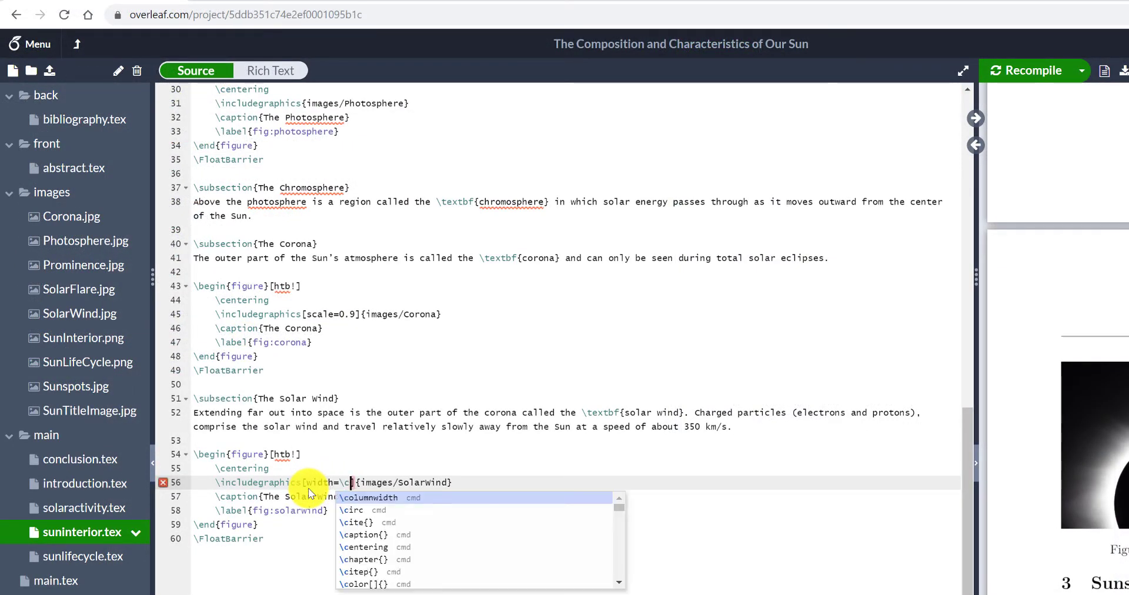
text(mnwi)
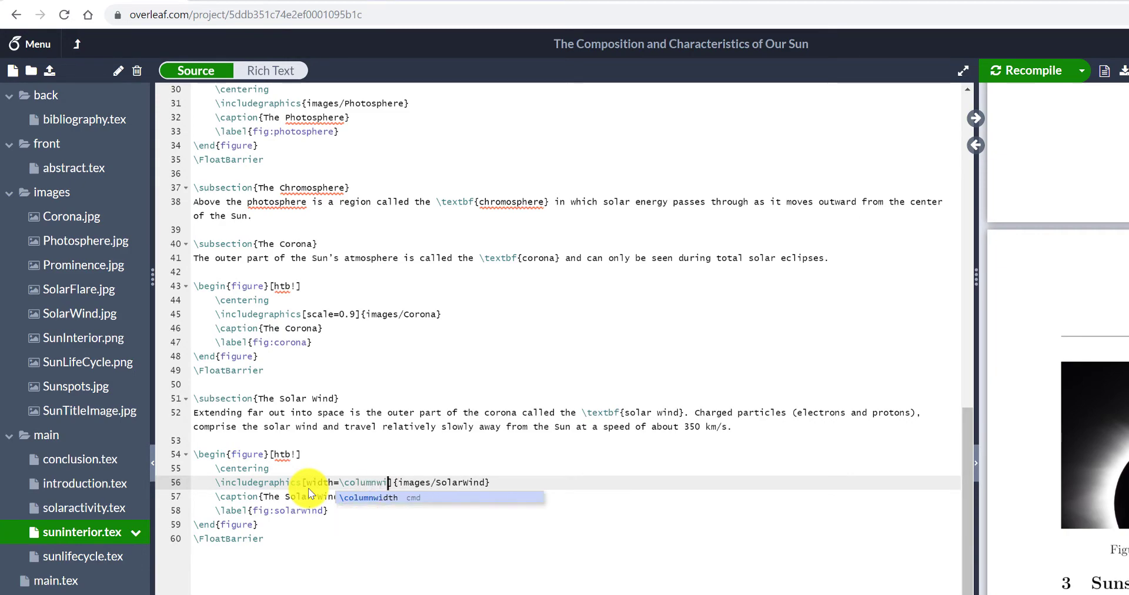
text(dth)
key(ctrl+s)
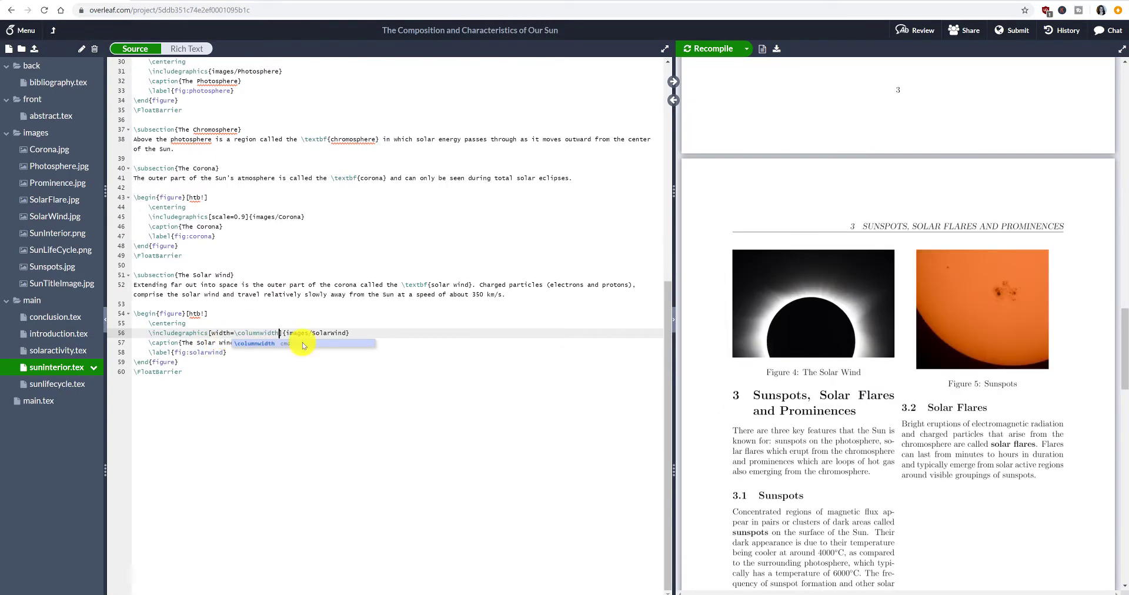
scroll(829, 381, up, 3)
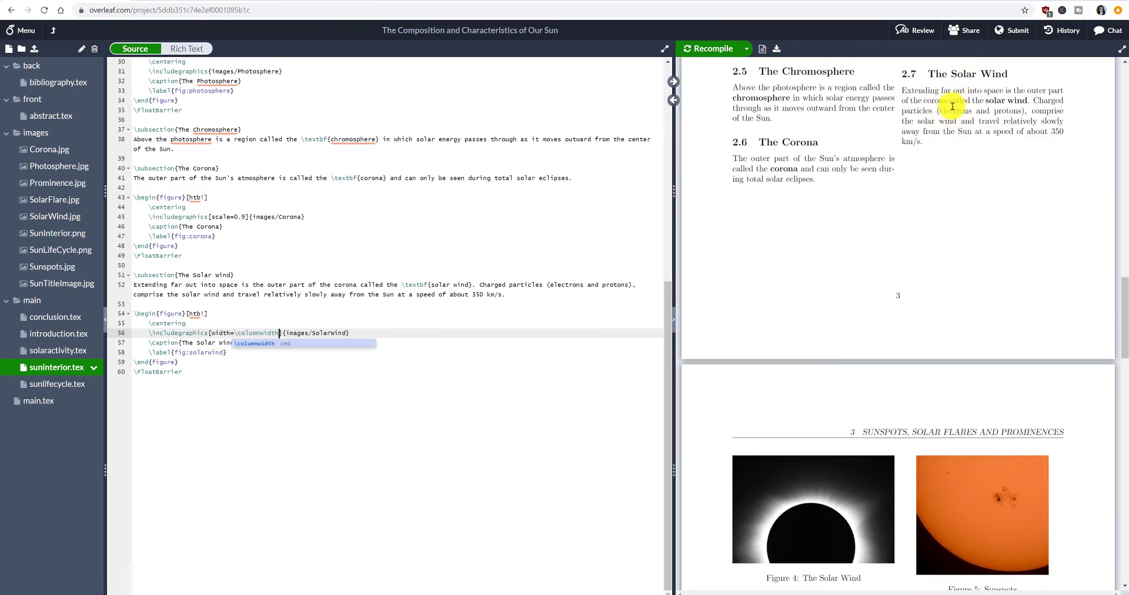
Examine the placement of the figures from the Photosphere through the Prominence in the PDF, looking for gaps in the columns
scroll(823, 353, down, 3)
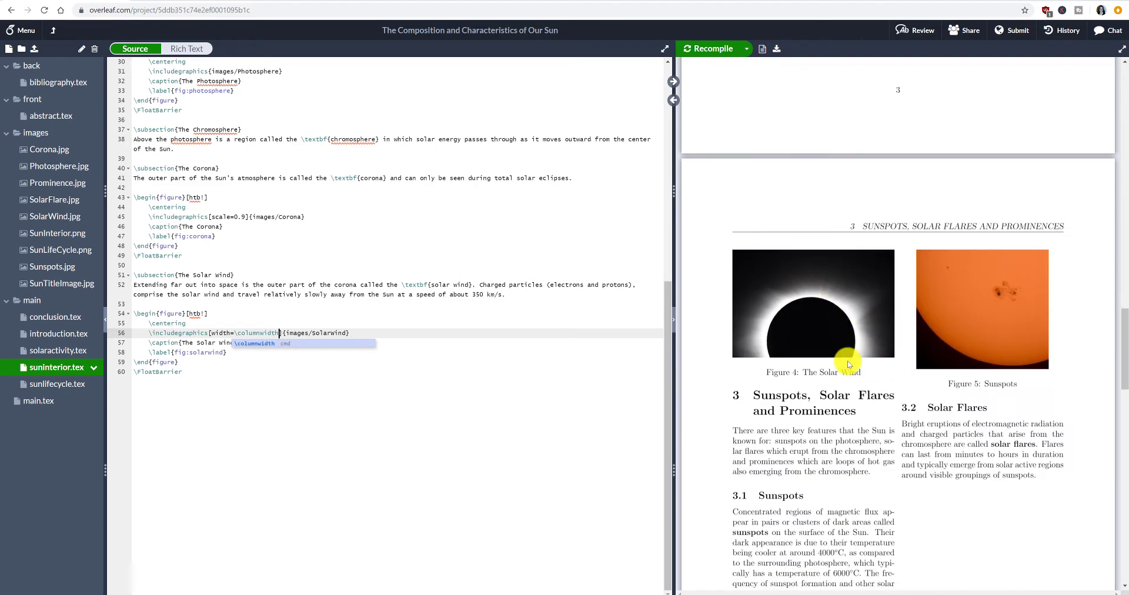
scroll(932, 262, up, 3)
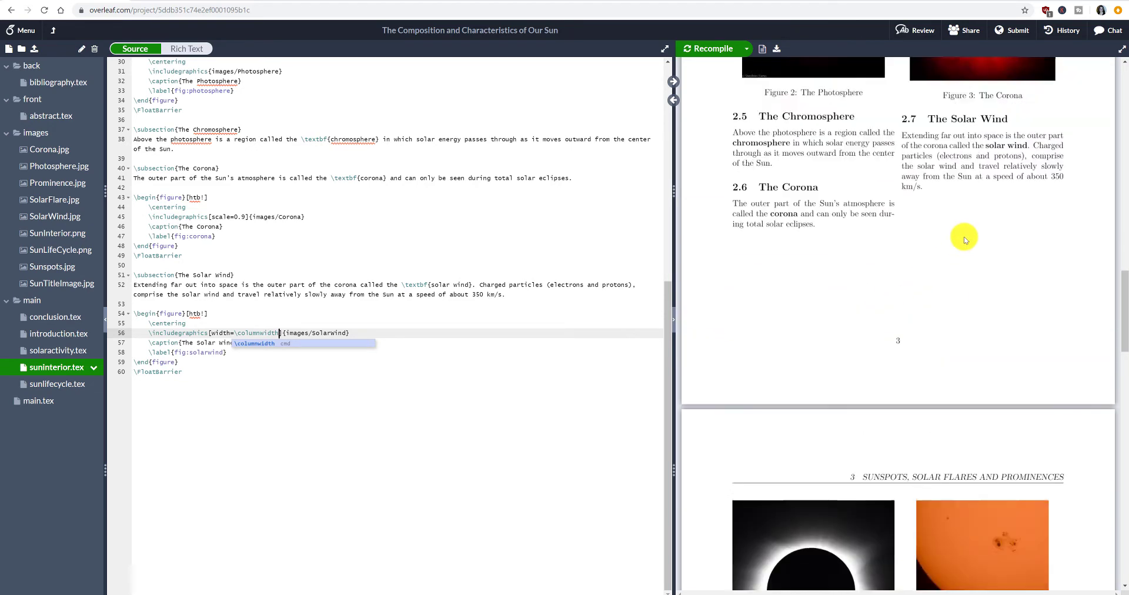
scroll(964, 240, up, 2)
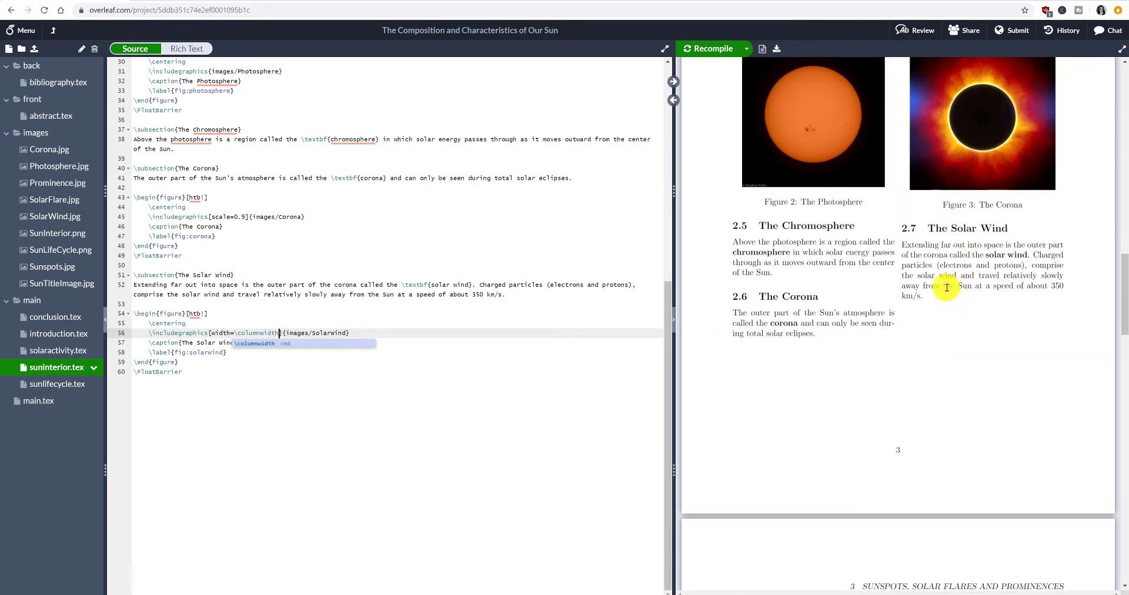
scroll(945, 286, up, 3)
scroll(944, 287, down, 10)
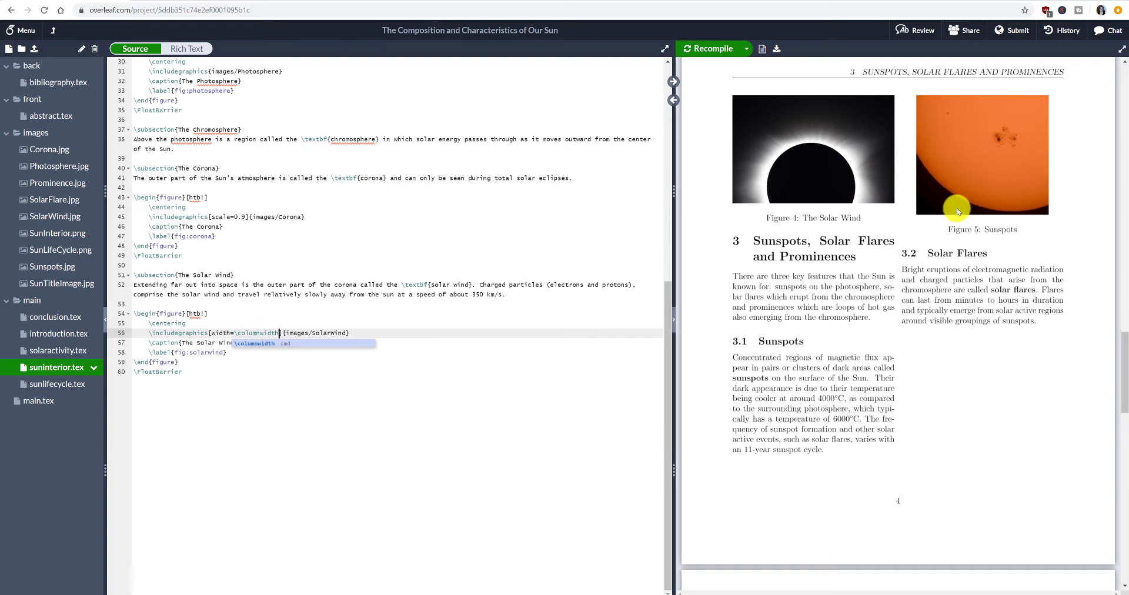
scroll(988, 260, down, 2)
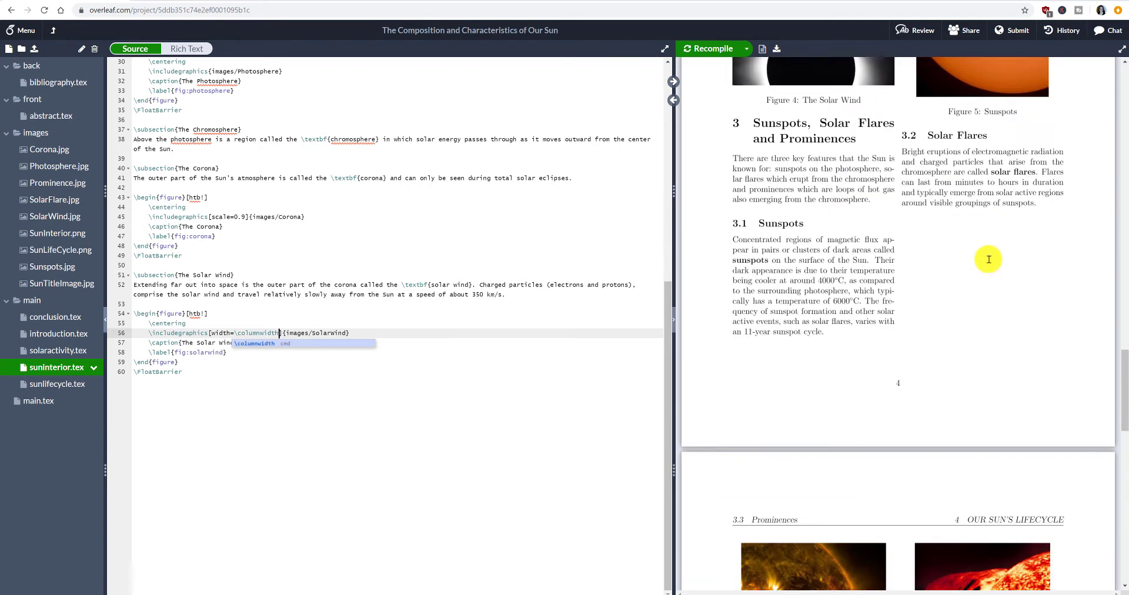
scroll(982, 257, down, 5)
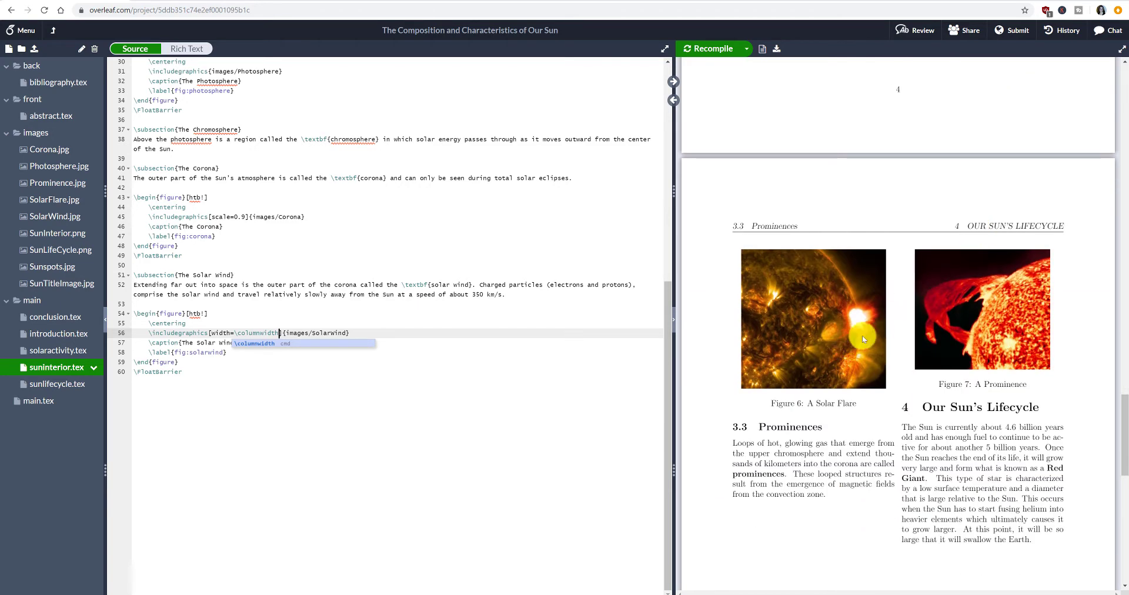
scroll(862, 339, up, 4)
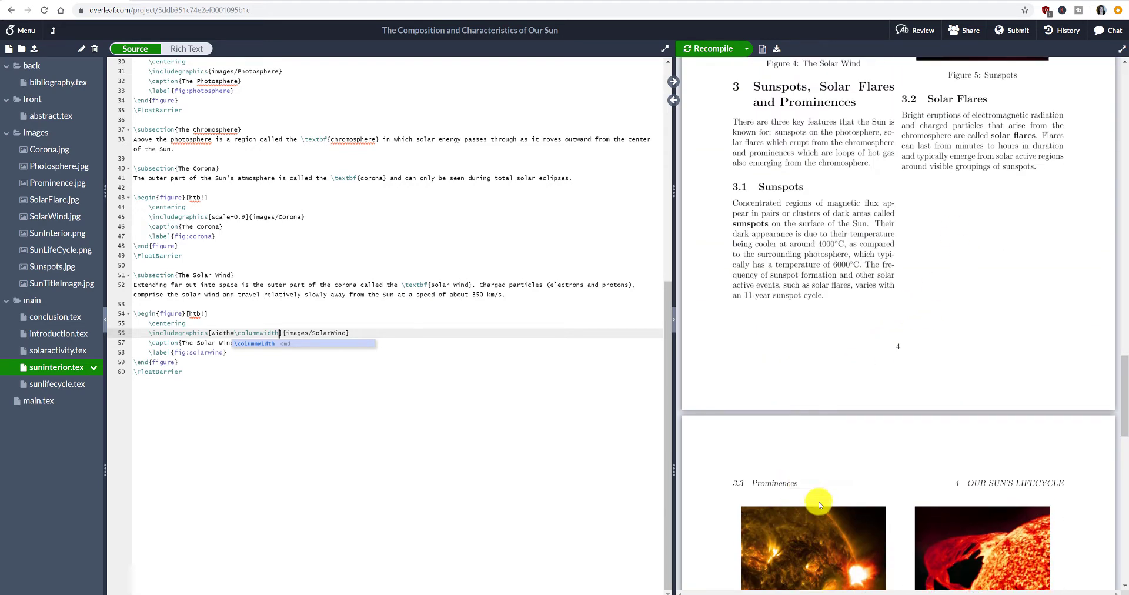
scroll(866, 401, down, 3)
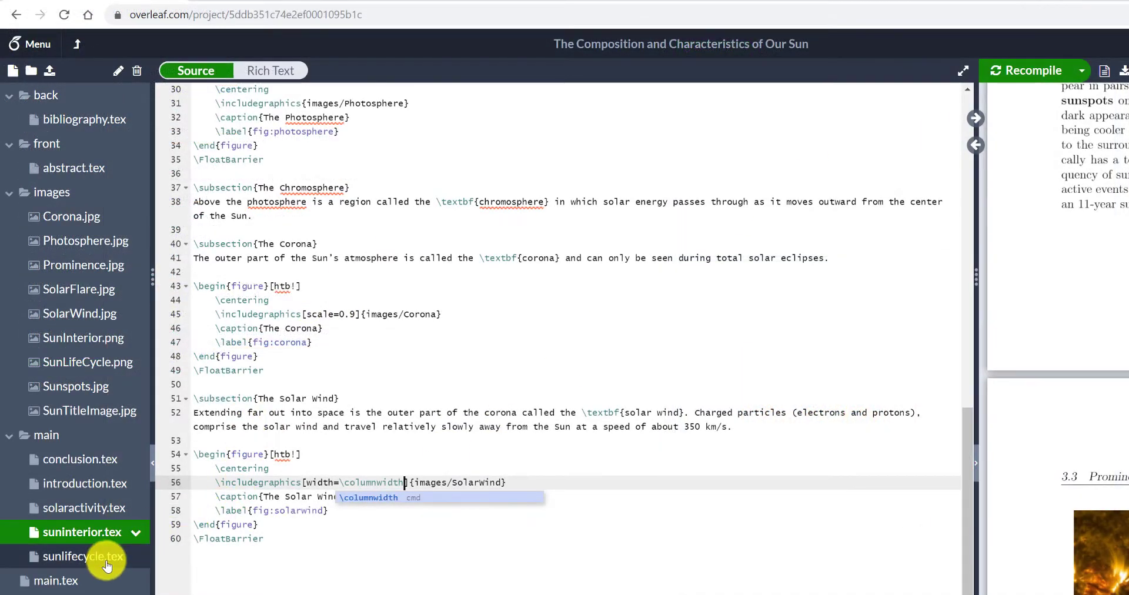
In solaractivity.tex, set the SolarFlare image's scale to 0.8, recompile, and check the figures on the surrounding PDF pages
click(100, 508)
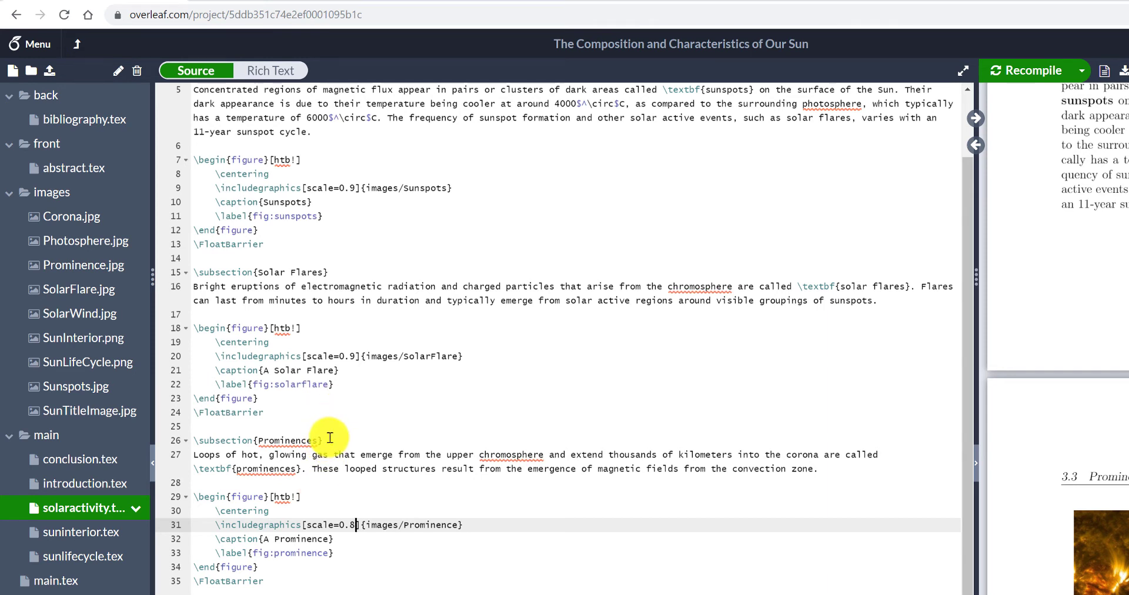
click(356, 354)
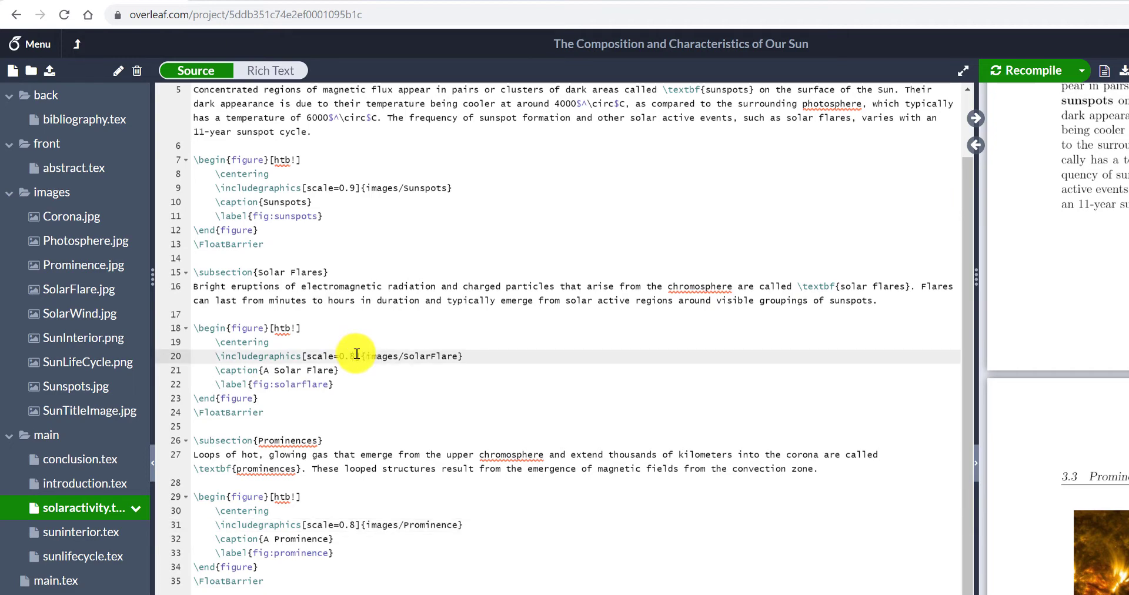
key(ctrl+s)
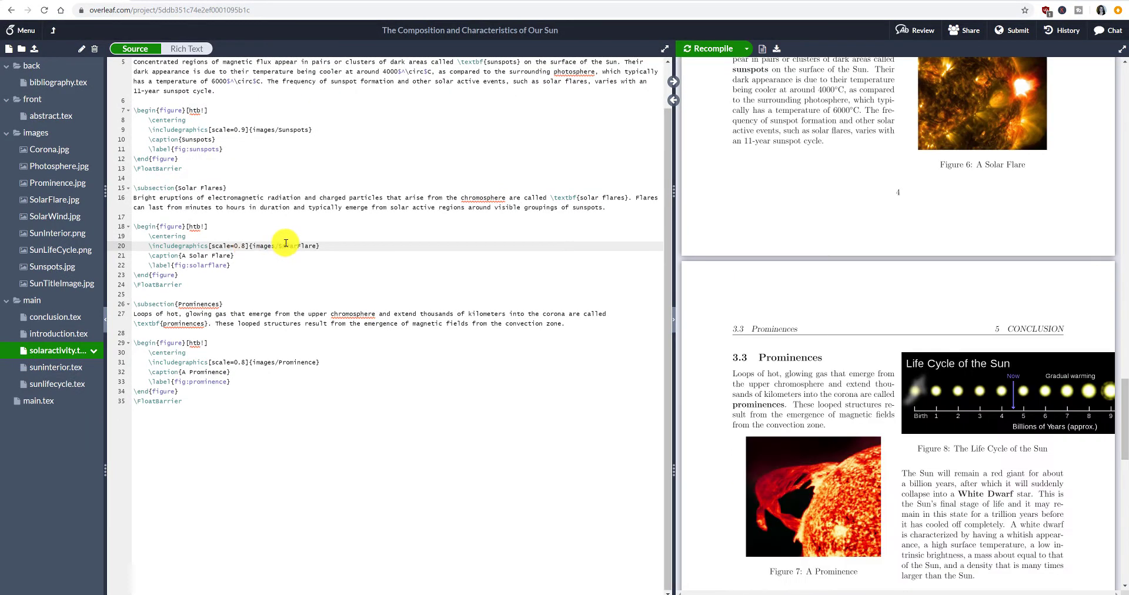
scroll(1010, 212, up, 3)
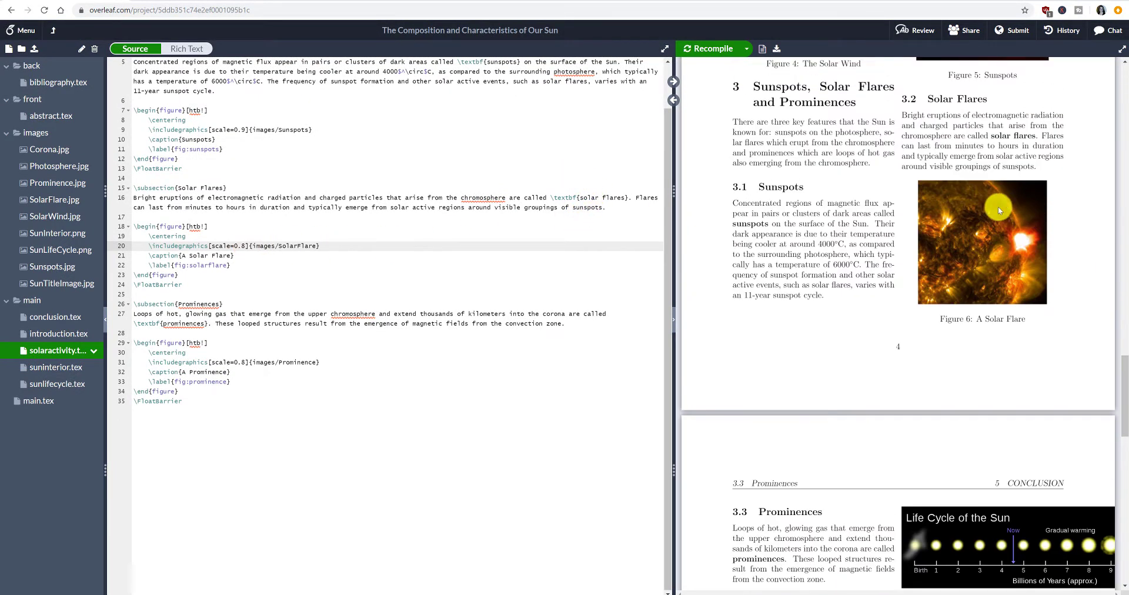
scroll(1019, 176, up, 6)
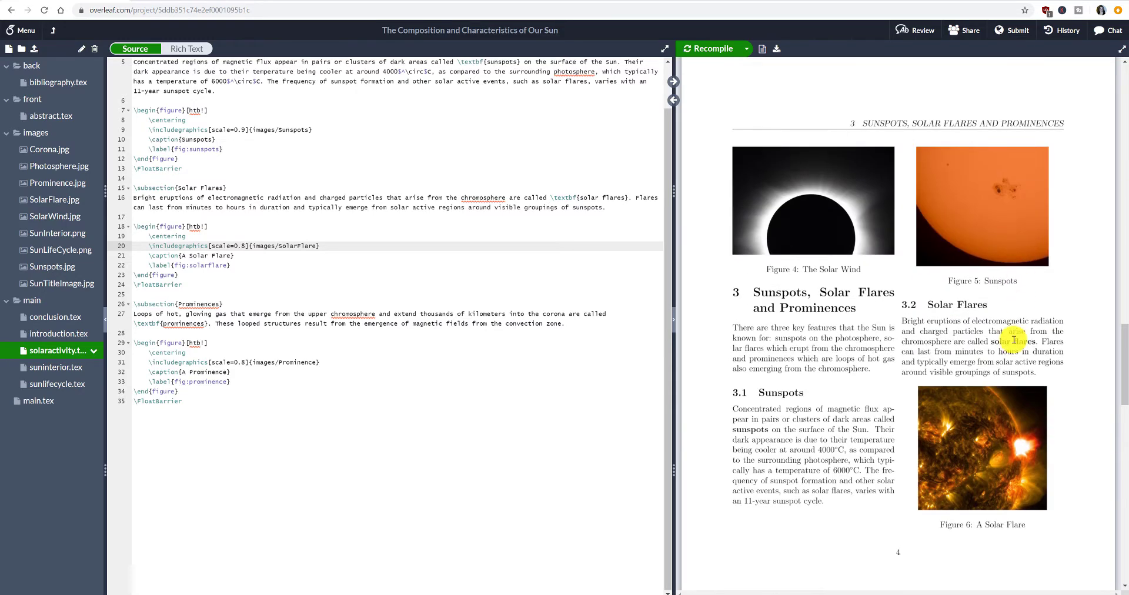
scroll(1013, 247, down, 10)
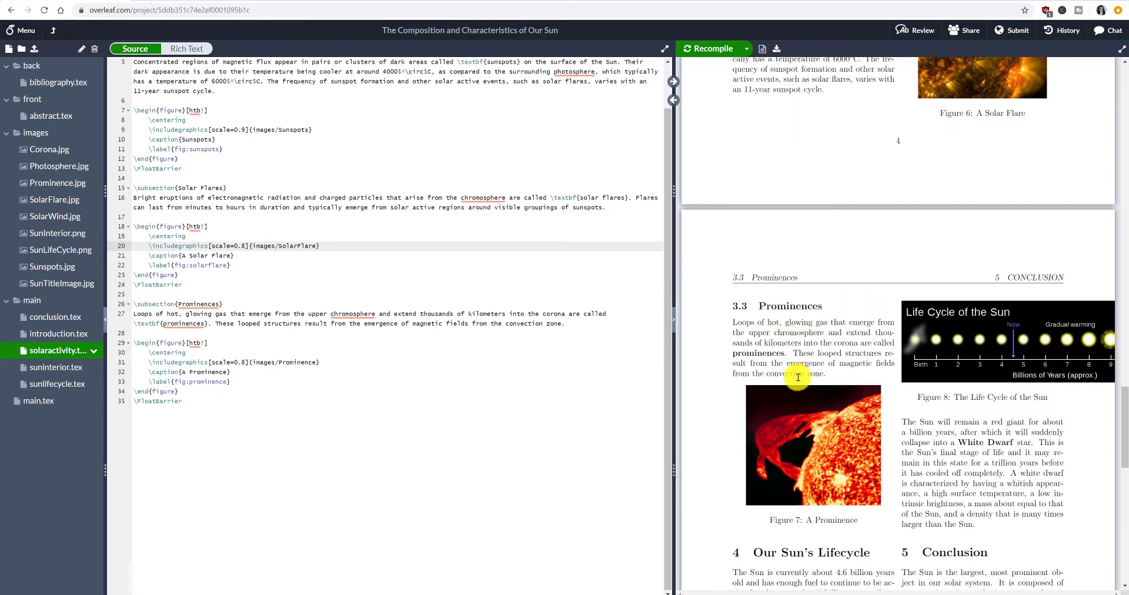
scroll(794, 330, down, 3)
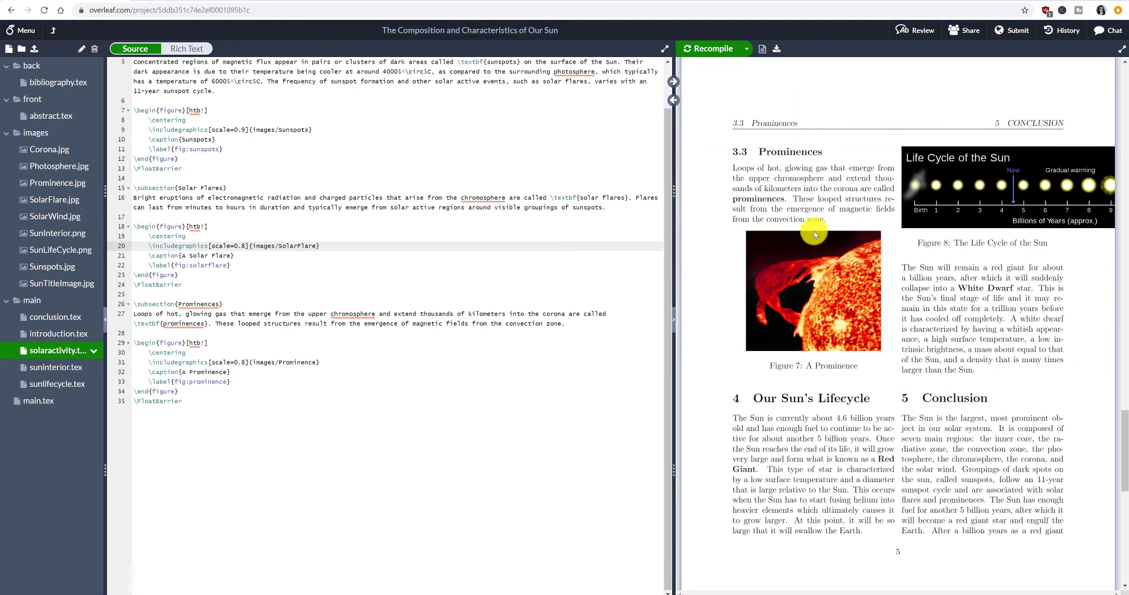
scroll(849, 307, down, 2)
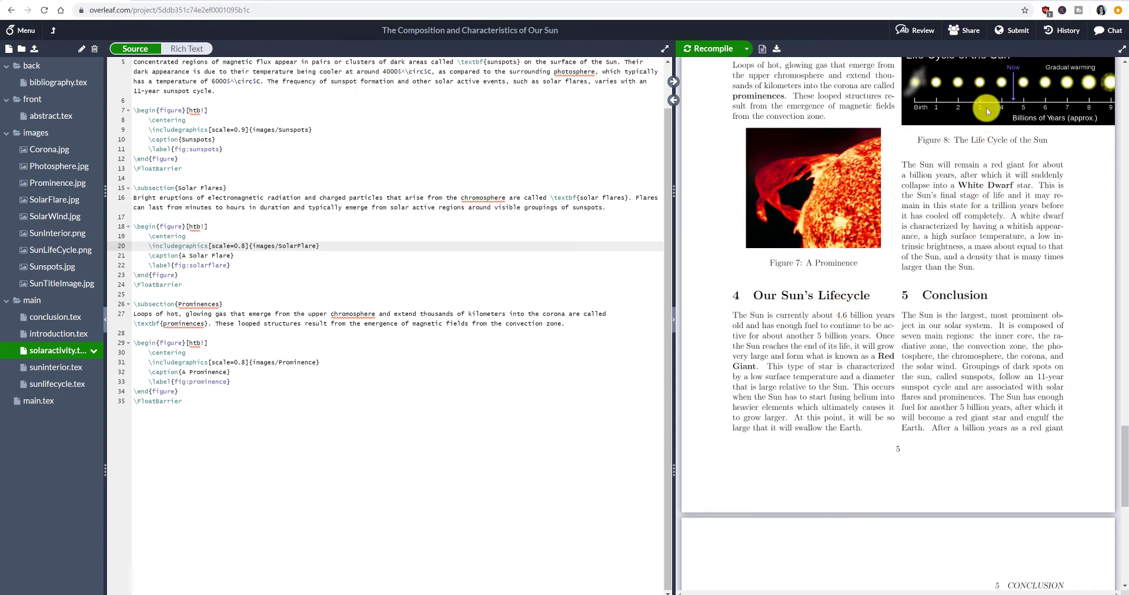
scroll(989, 132, up, 1)
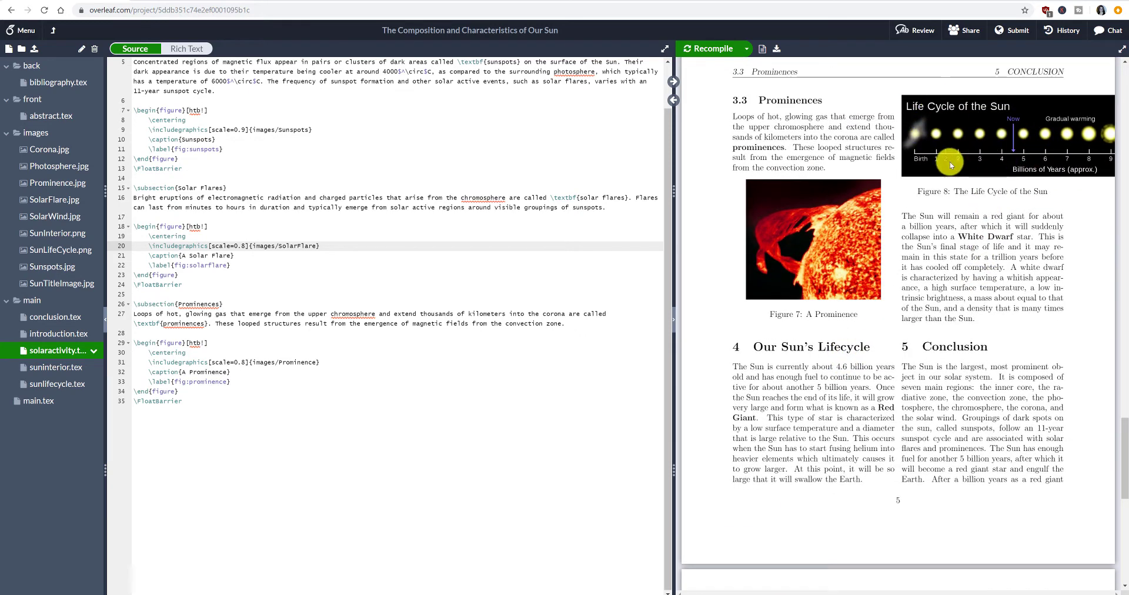
In sunlifecycle.tex, change the SunLifeCycle image's width option to \columnwidth and recompile
click(70, 383)
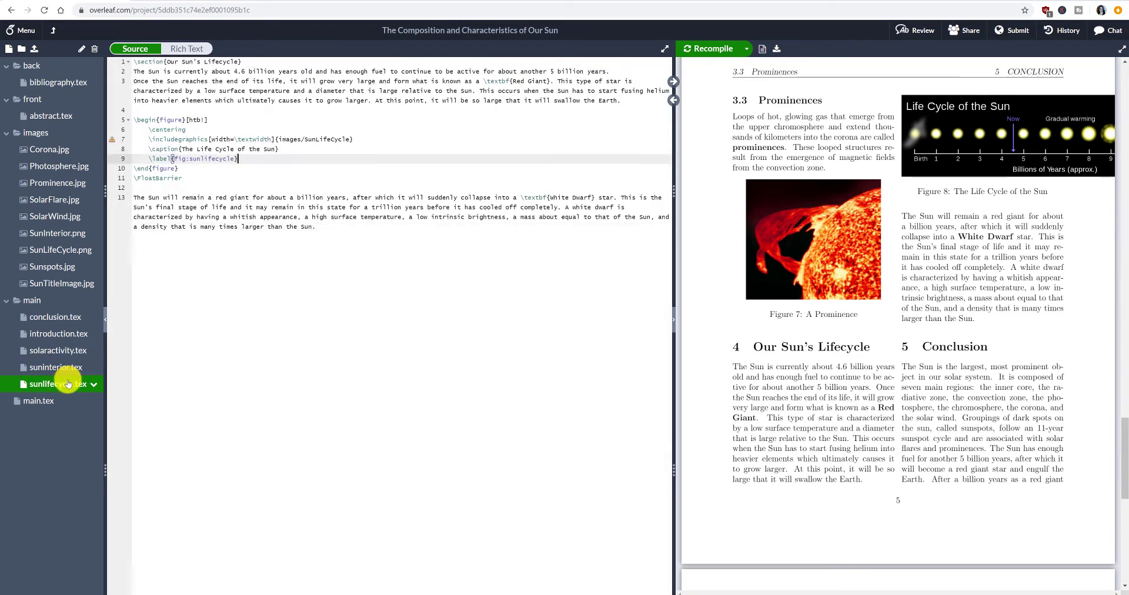
click(273, 139)
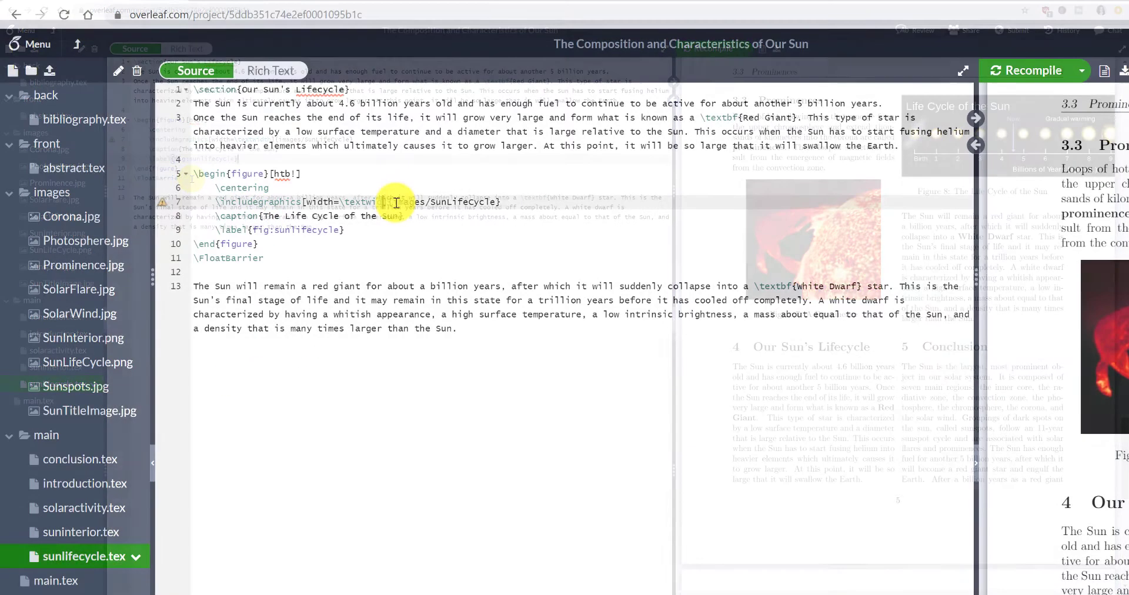
key(BackSpace)
key(BackSpace)
key(BackSpace)
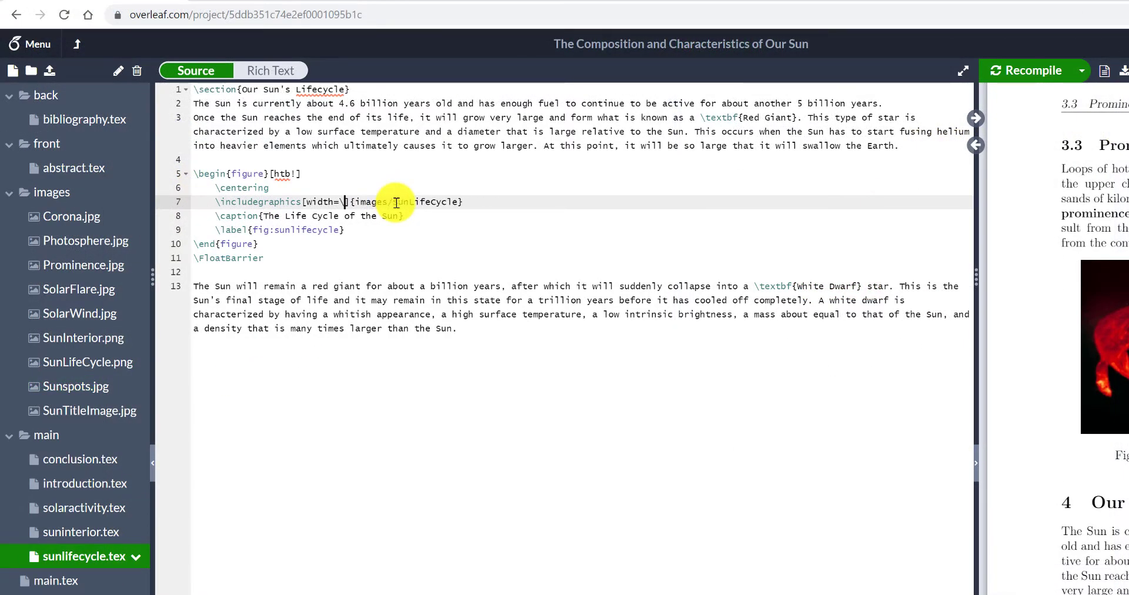
text(olumnwidth)
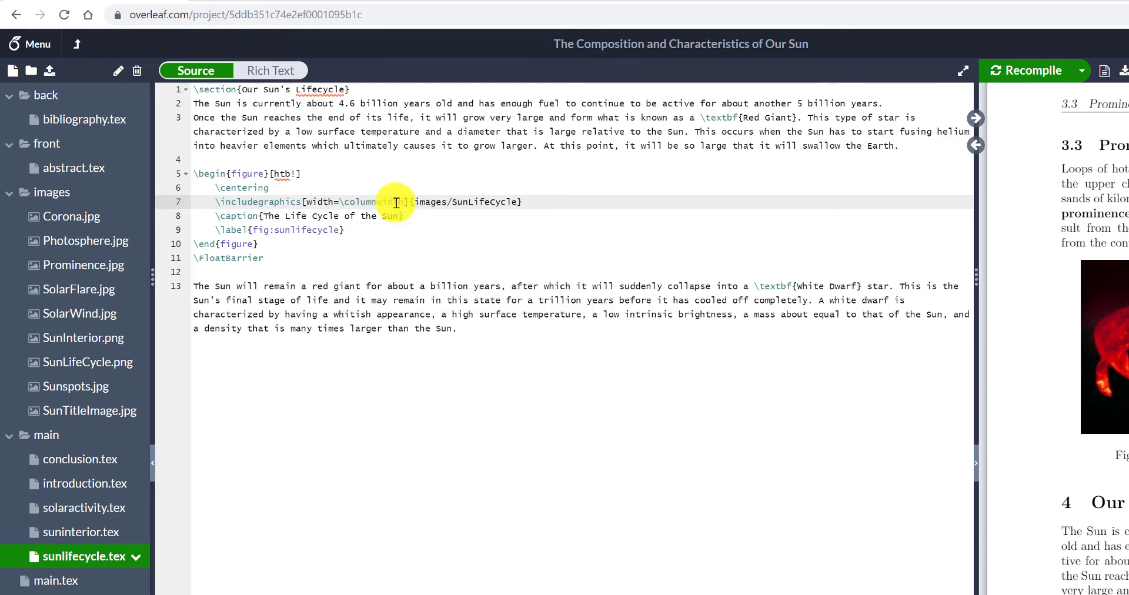
key(ctrl+s)
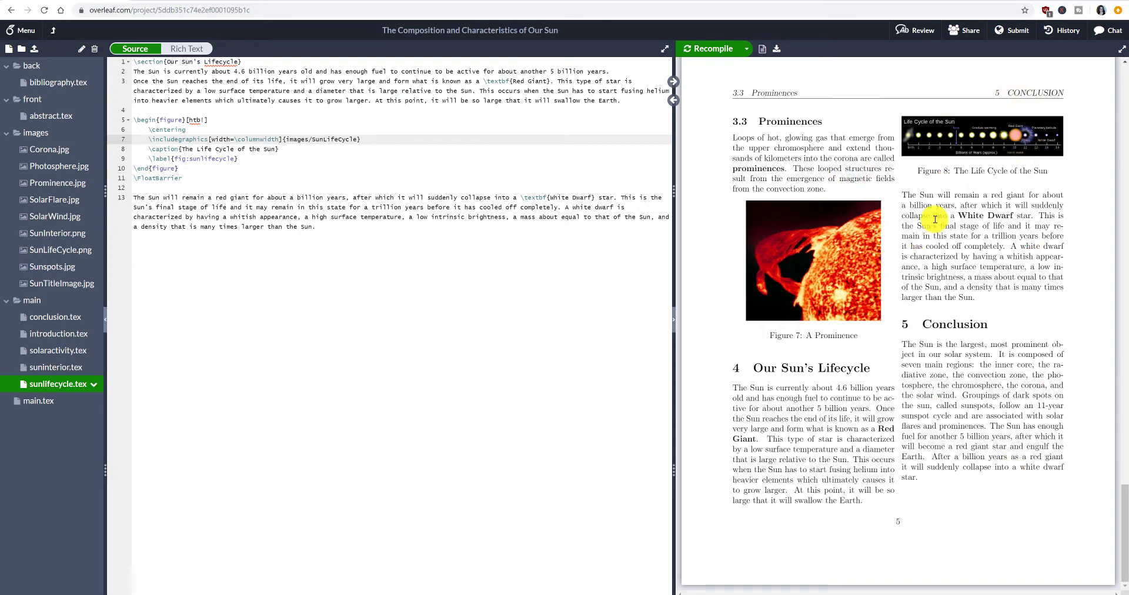
Review the figure layout across the PDF, set the Corona image's scale to 0.8 in suninterior.tex, and recompile
scroll(987, 353, up, 15)
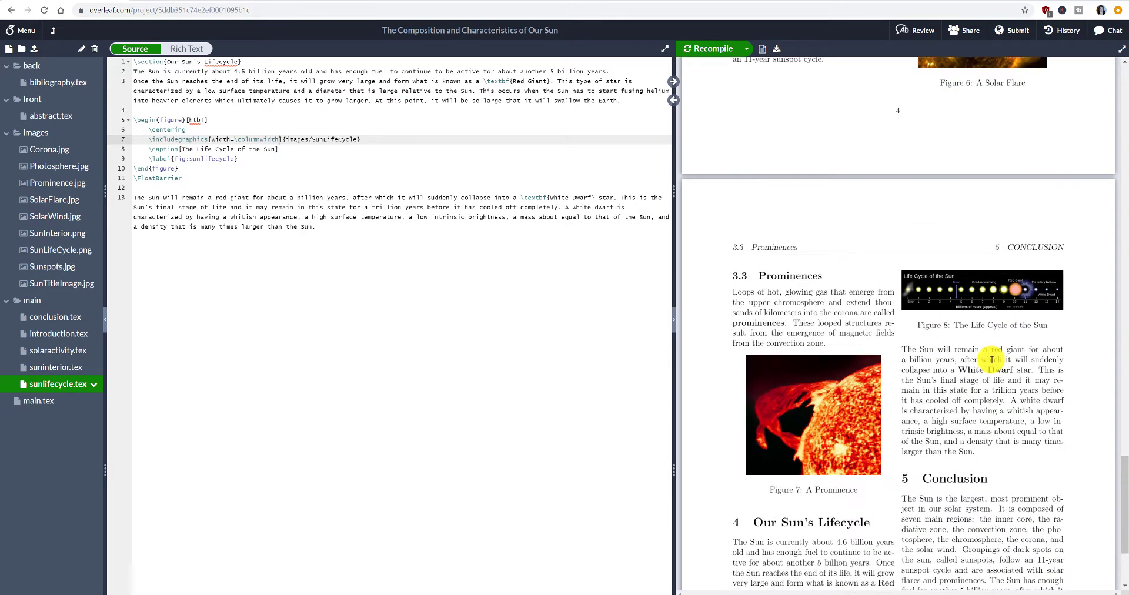
scroll(984, 325, up, 10)
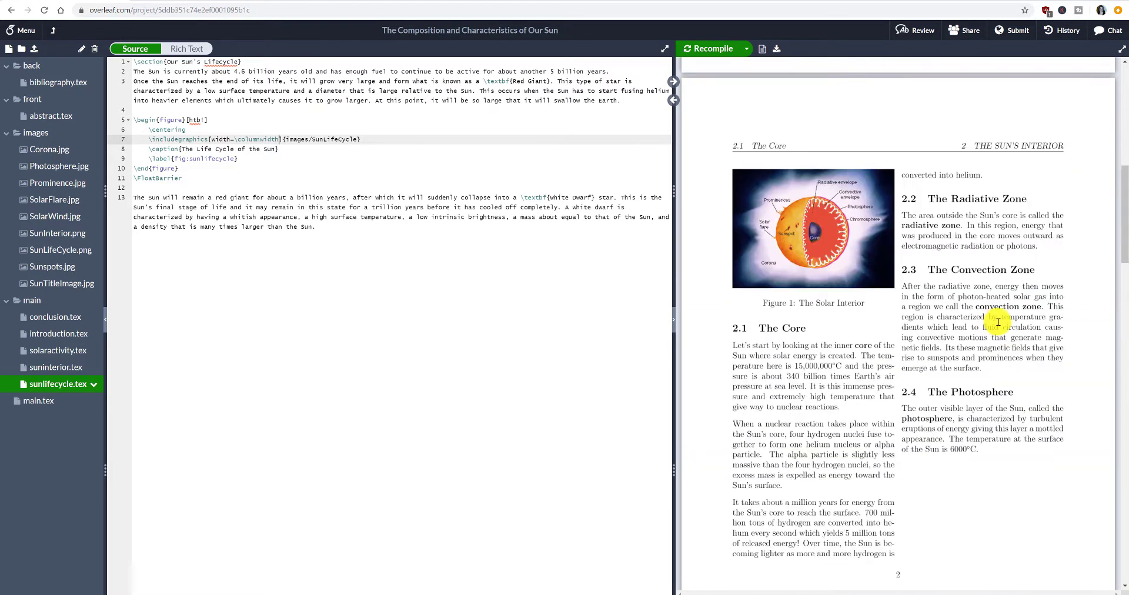
scroll(998, 320, down, 4)
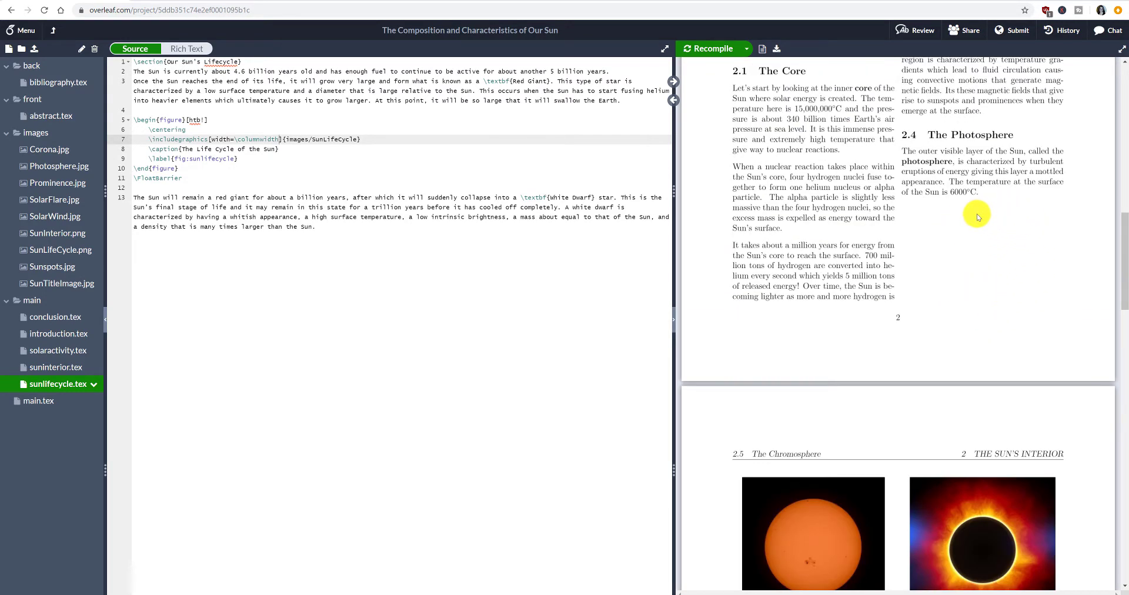
scroll(977, 218, down, 3)
scroll(977, 216, down, 1)
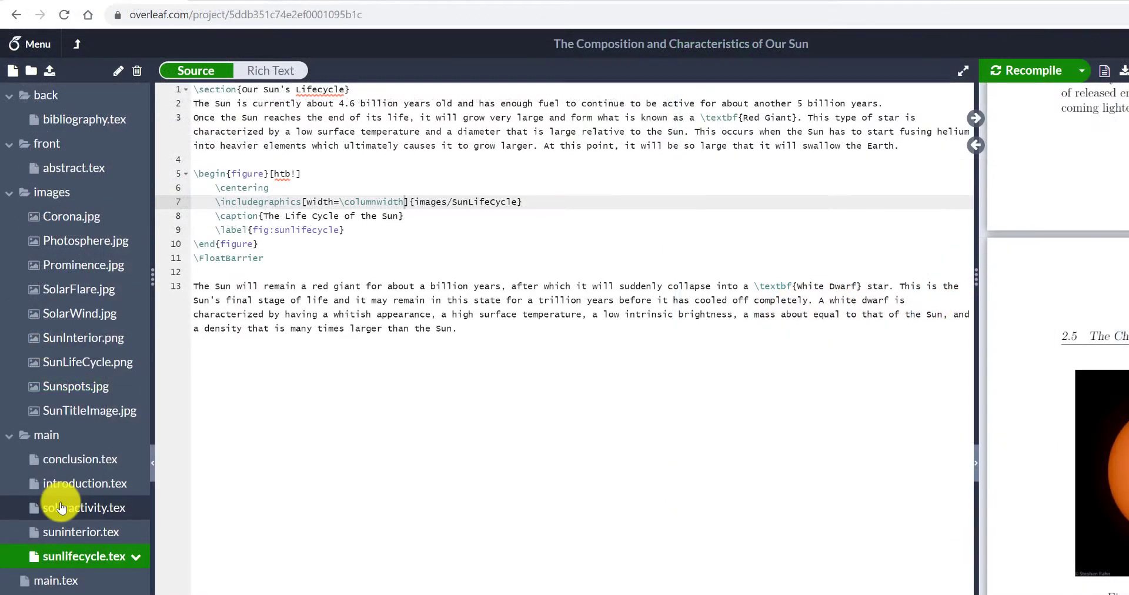
click(76, 532)
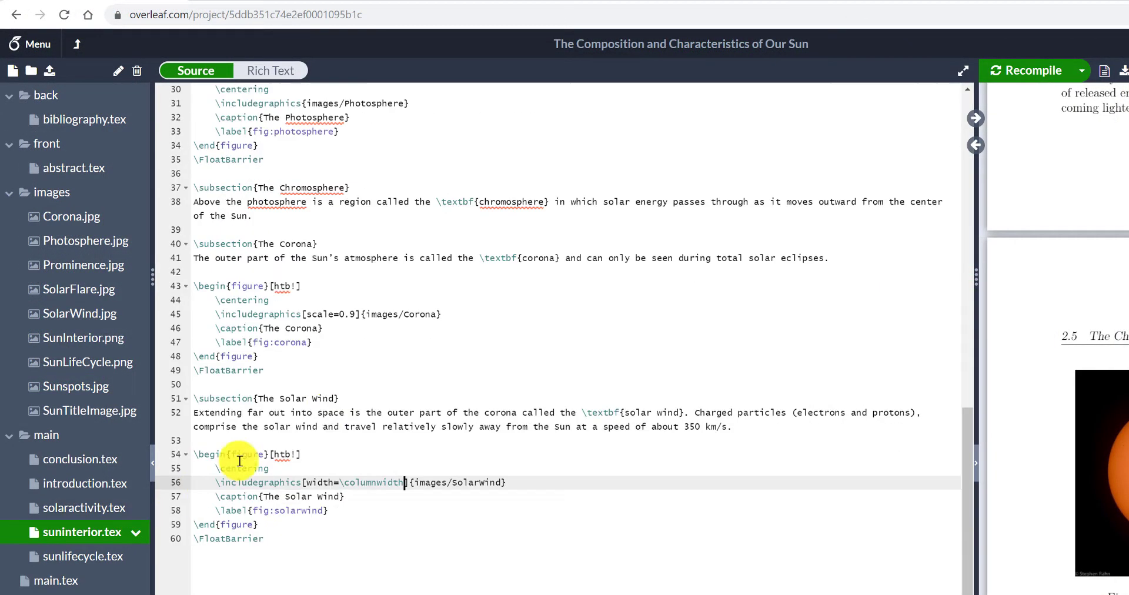
click(355, 316)
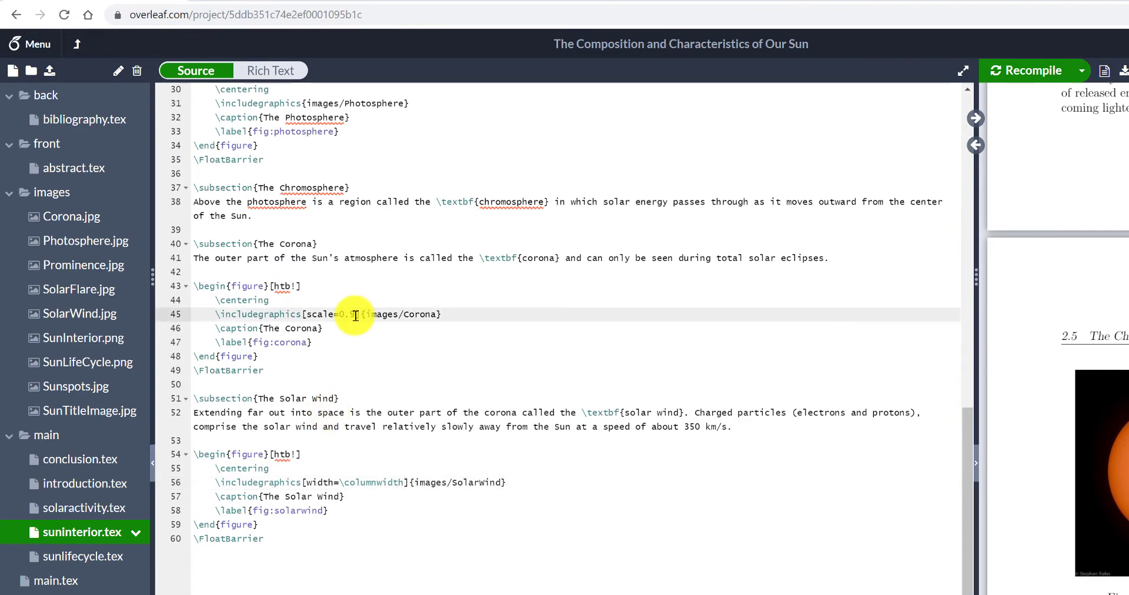
key(BackSpace)
text(8)
key(ctrl+s)
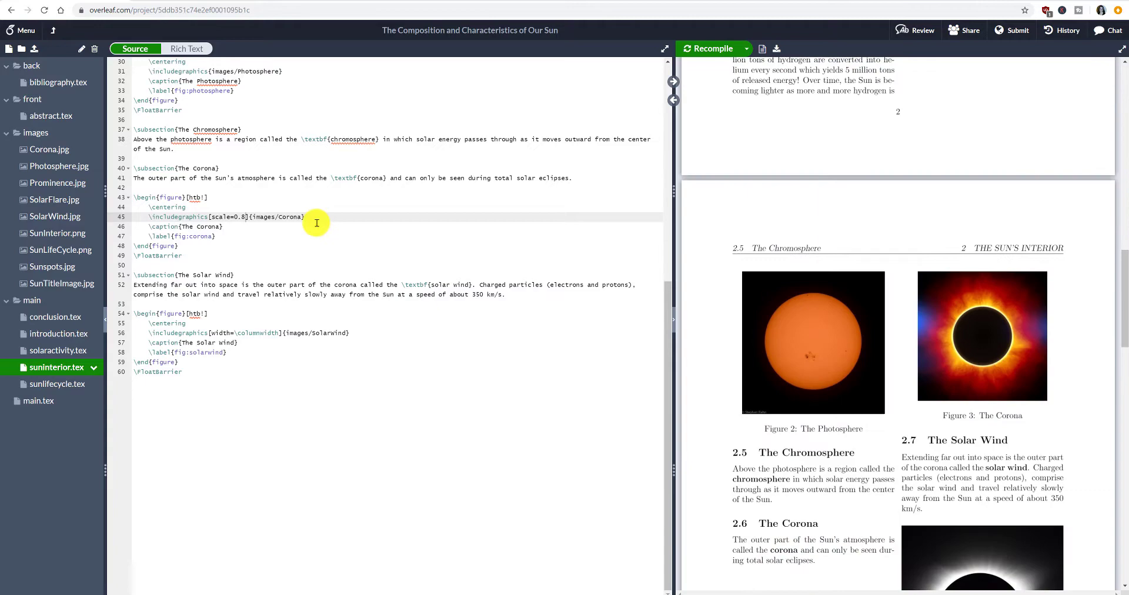
Add the option scale=0.8 to the Photosphere image in suninterior.tex, recompile, and check the resized figure in the PDF
scroll(274, 217, up, 5)
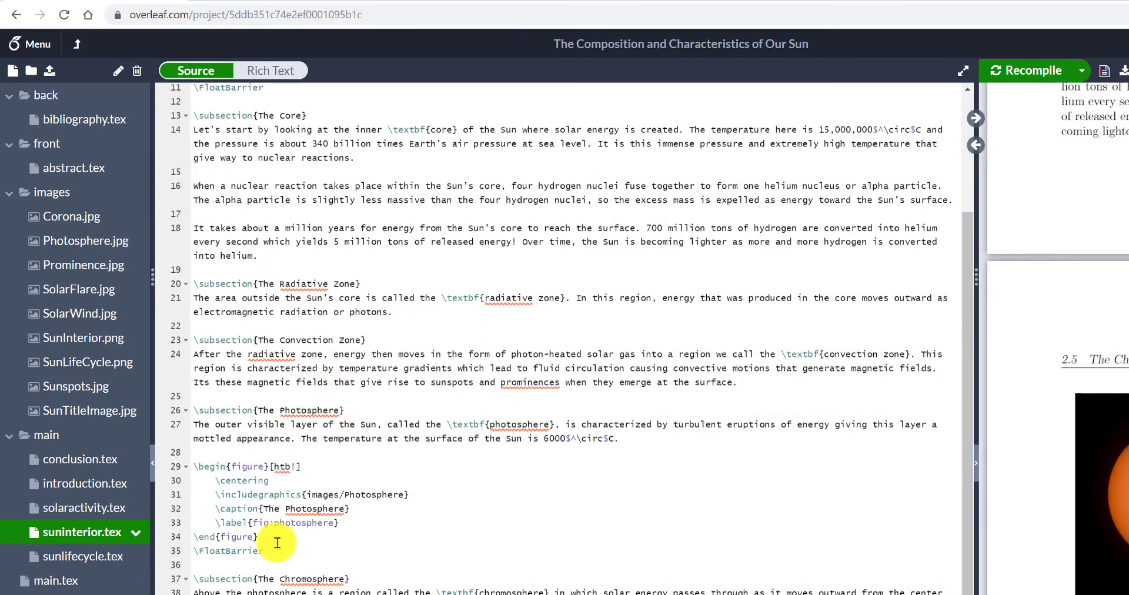
click(304, 494)
text([scale)
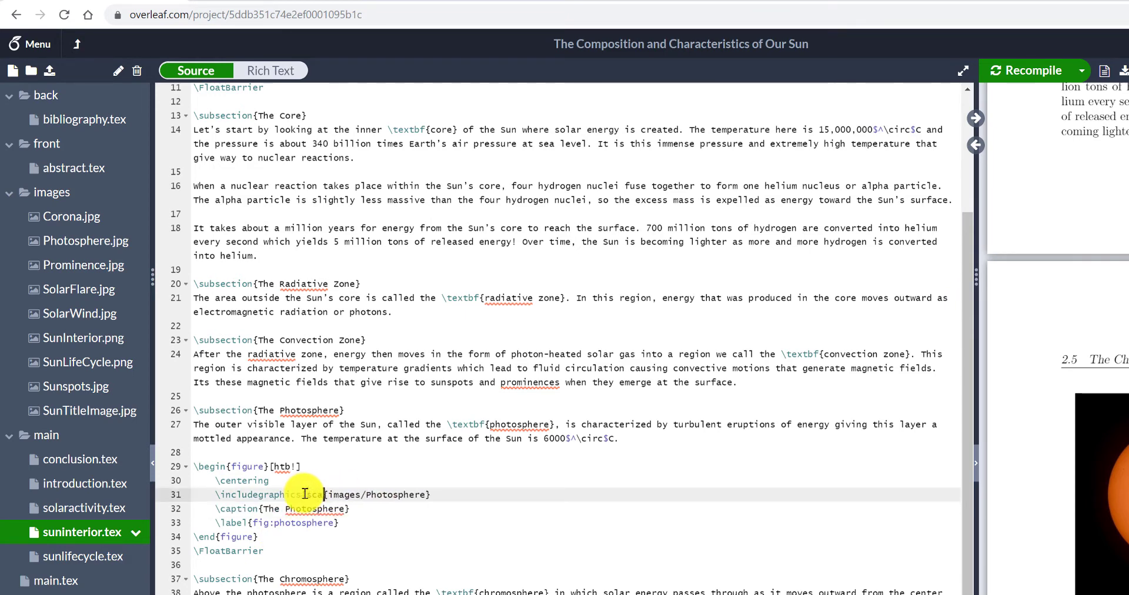
text(=0.8)
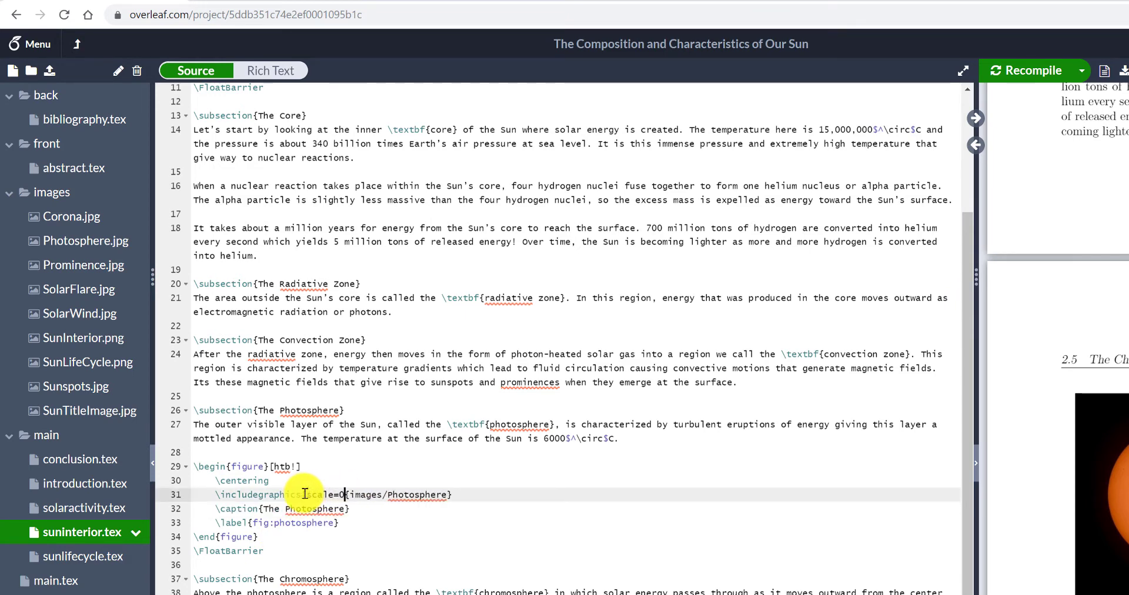
text(])
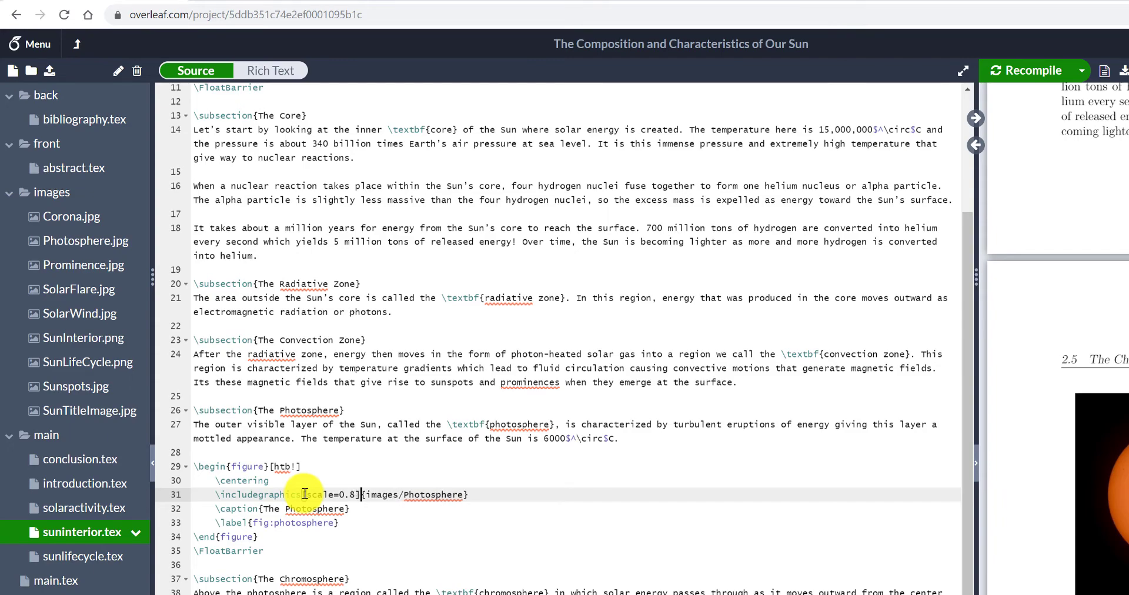
key(ctrl+s)
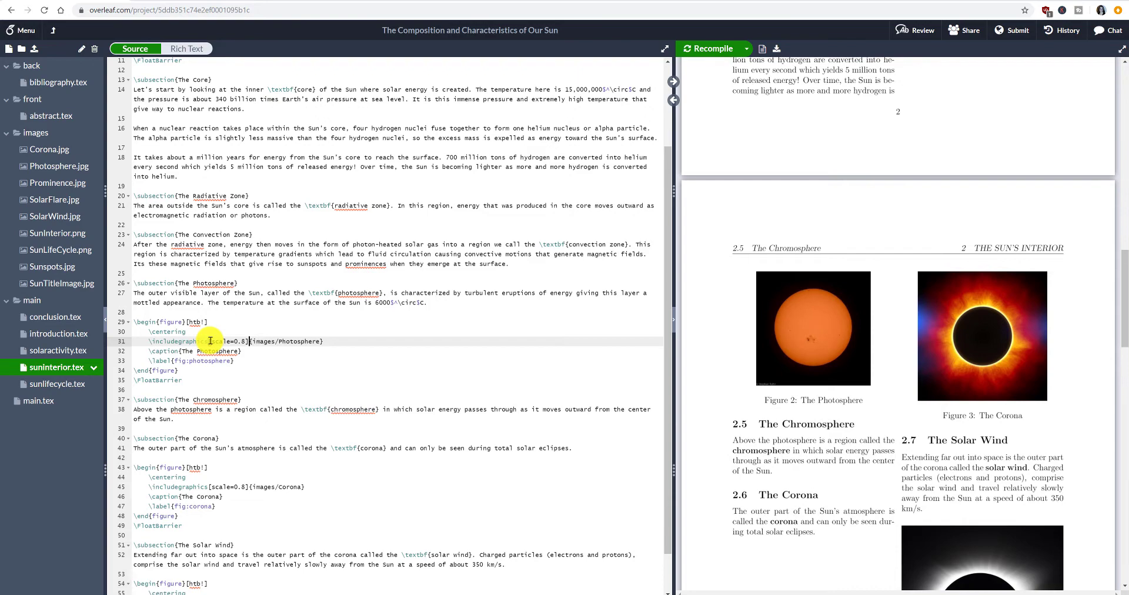
scroll(976, 228, down, 3)
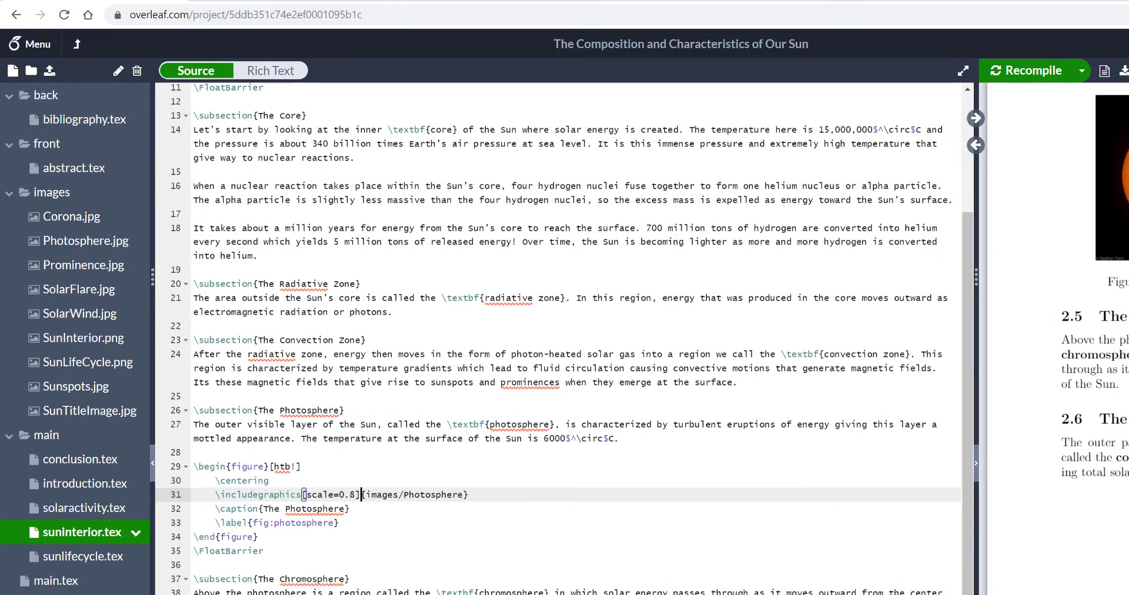
Try scales of 0.6 and 0.5 for the Corona image in suninterior.tex, recompiling after each change
scroll(364, 464, down, 3)
click(355, 549)
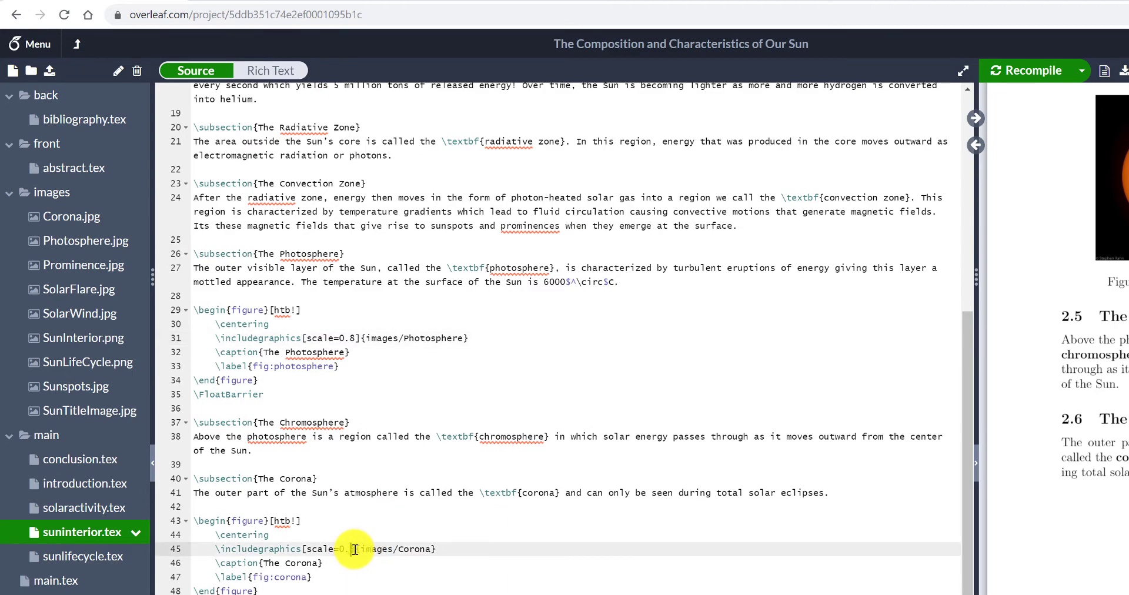
key(ctrl+s)
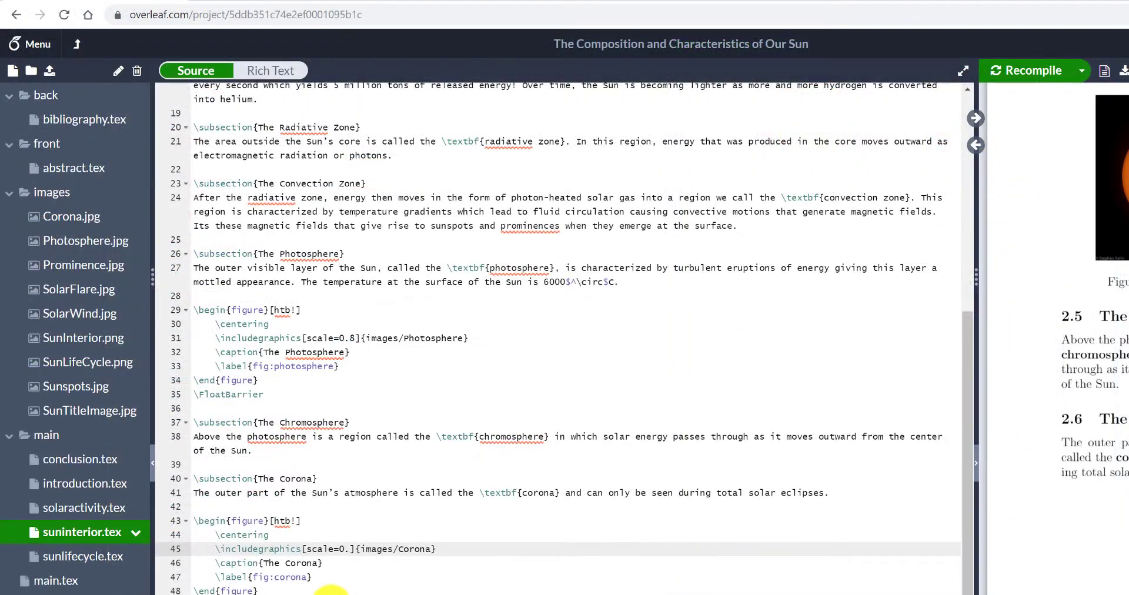
text(6)
key(ctrl+s)
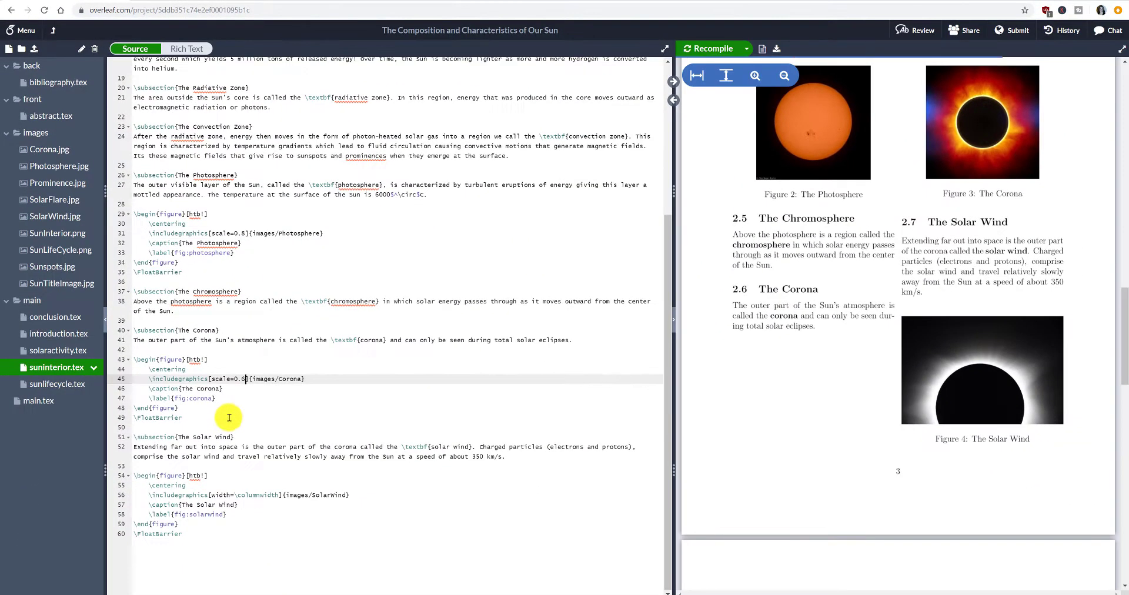
key(ctrl+s)
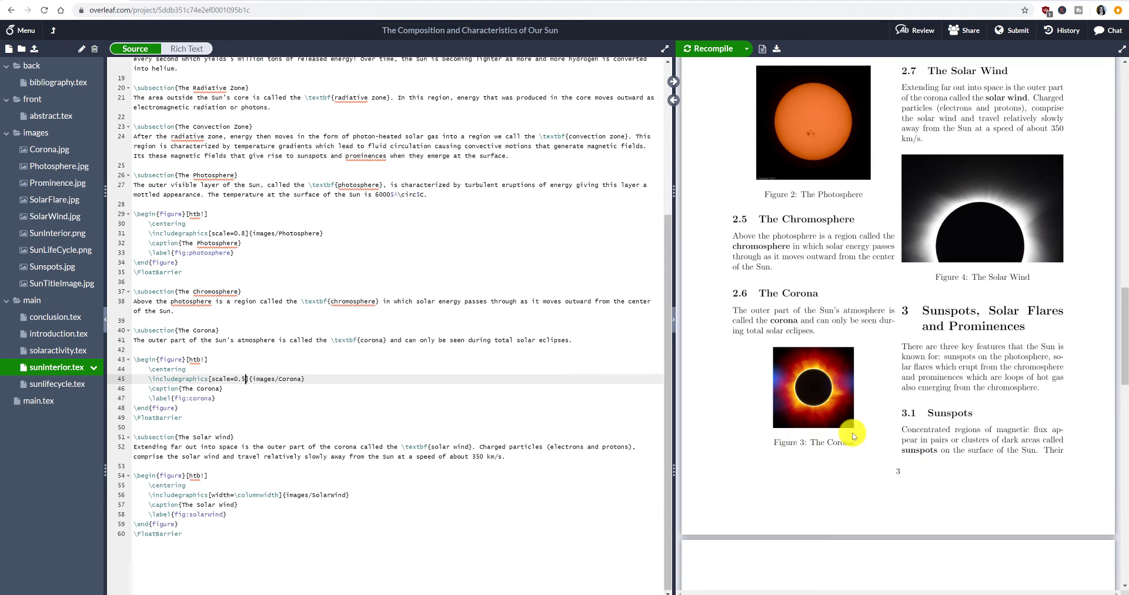
Set the Photosphere image's scale to 0.5, recompile, and check how the figures fall on the PDF pages
scroll(969, 259, up, 2)
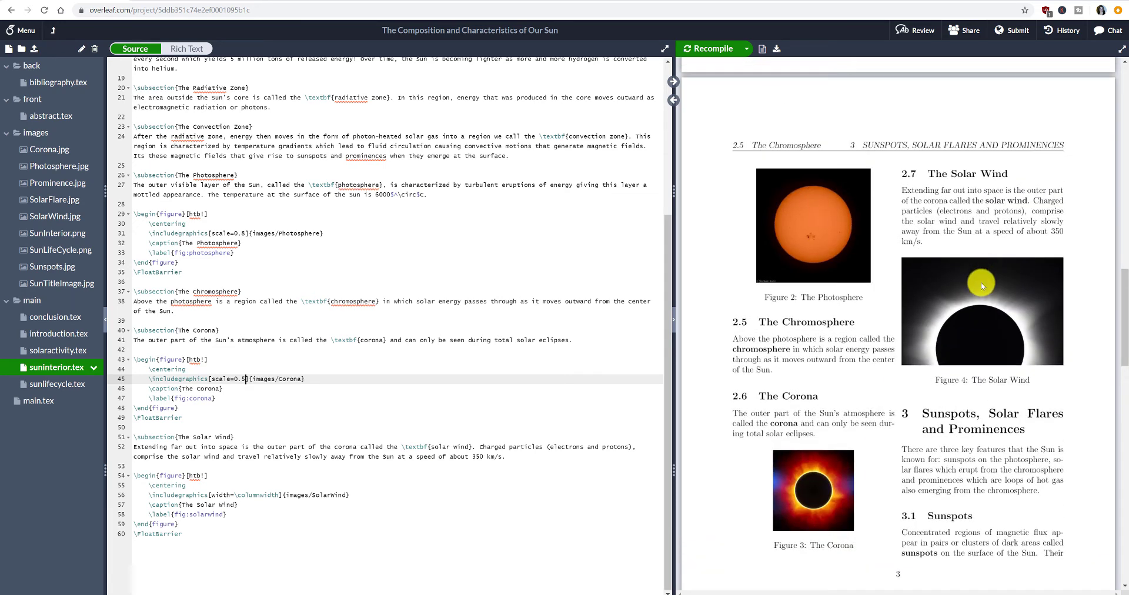
scroll(982, 292, up, 4)
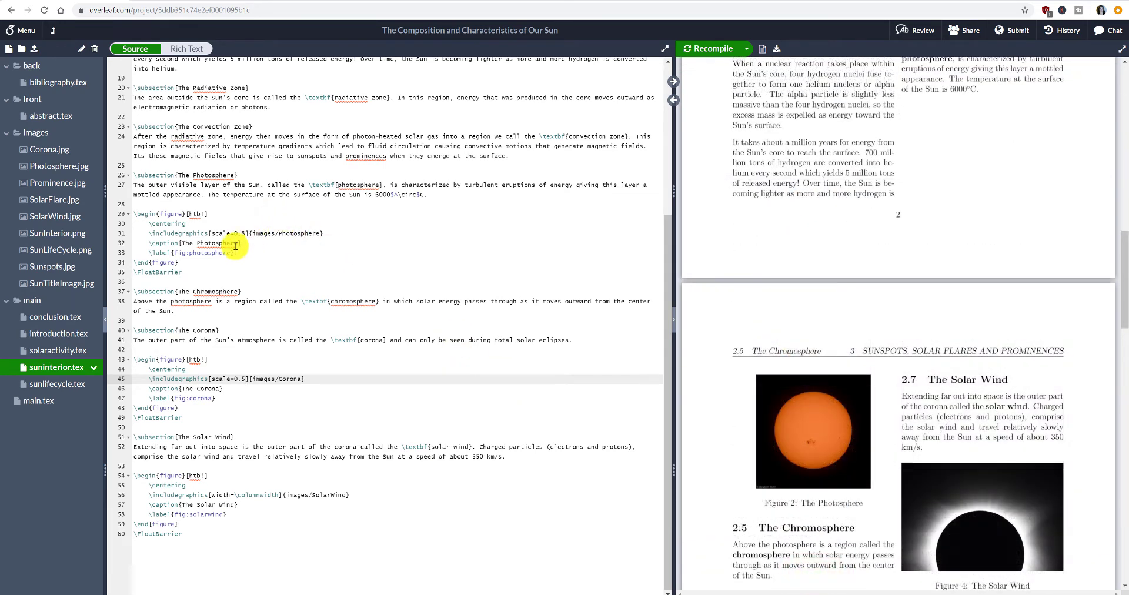
click(247, 233)
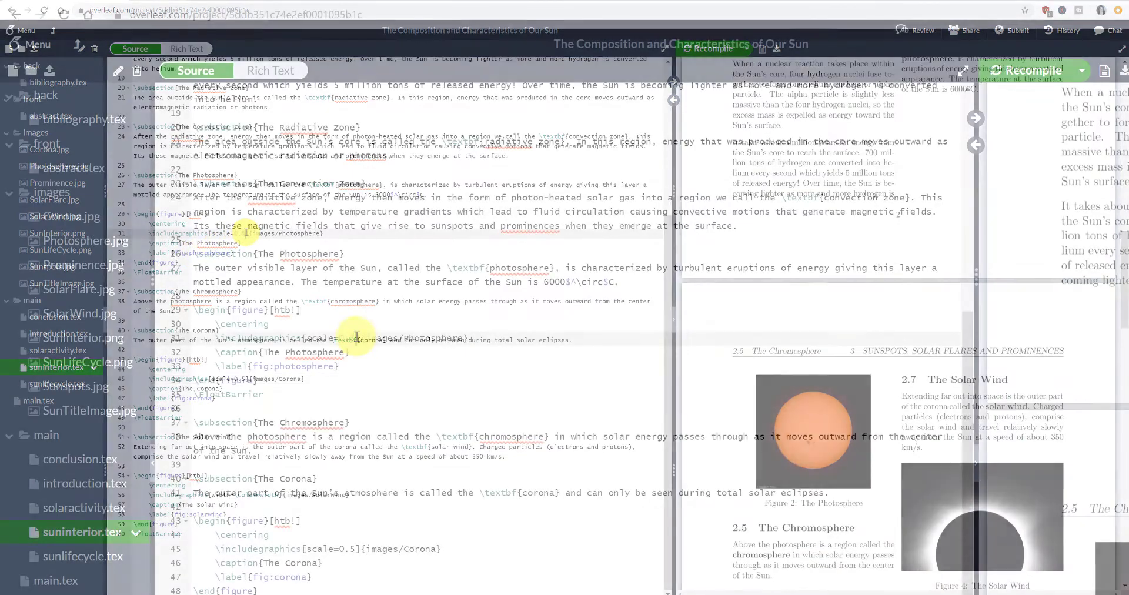
key(BackSpace)
text(5)
key(ctrl+s)
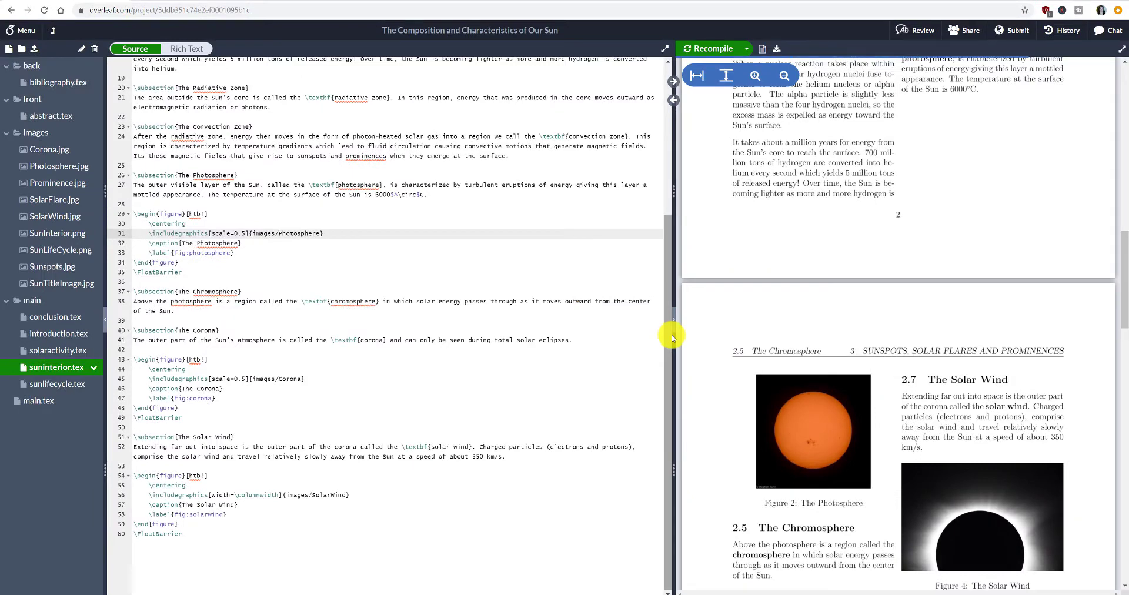
scroll(982, 161, down, 2)
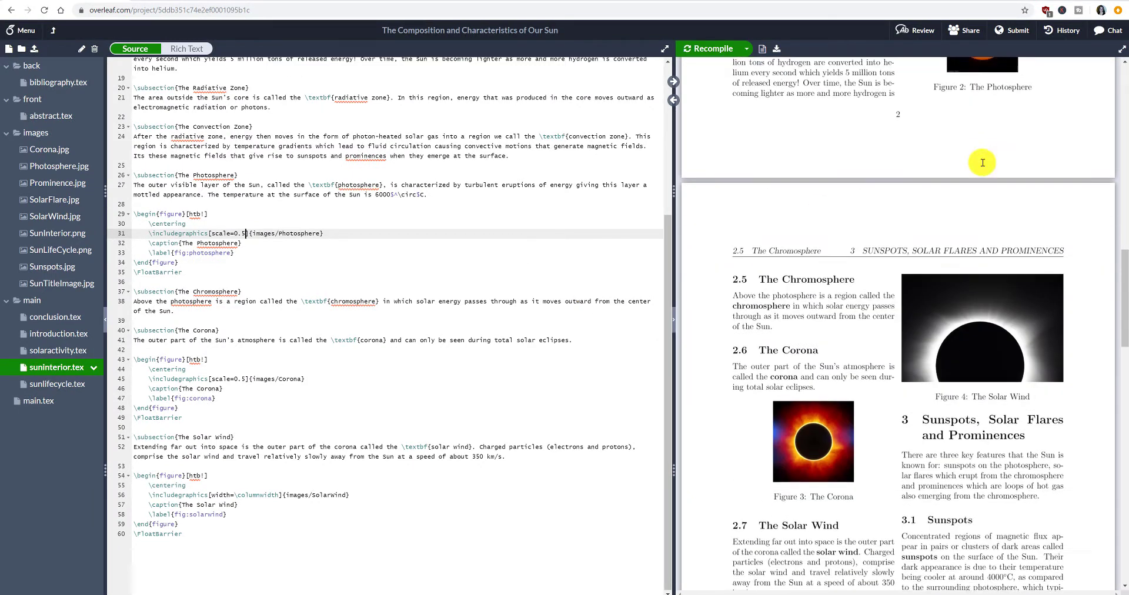
scroll(889, 261, down, 2)
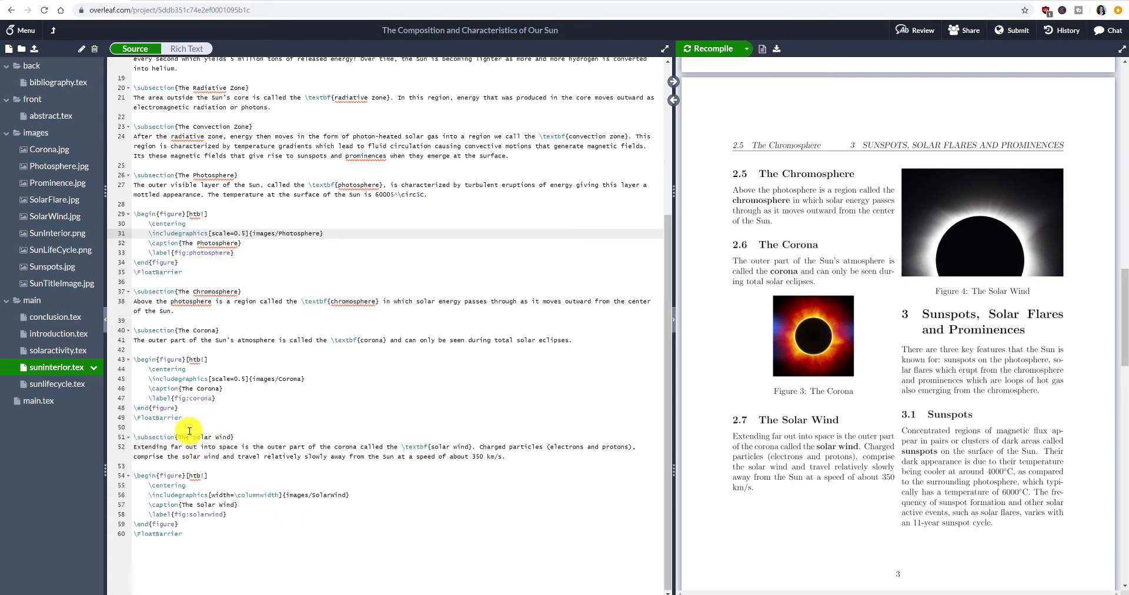
Set the Corona image's scale to 0.7 in suninterior.tex and recompile
double_click(246, 378)
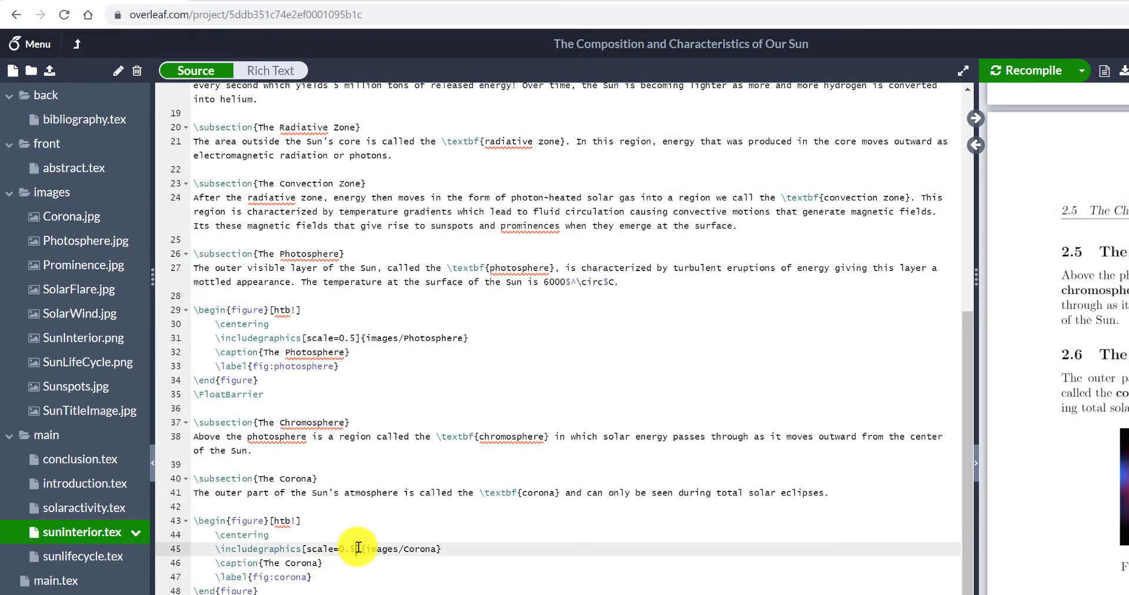
text(0.7)
key(ctrl+s)
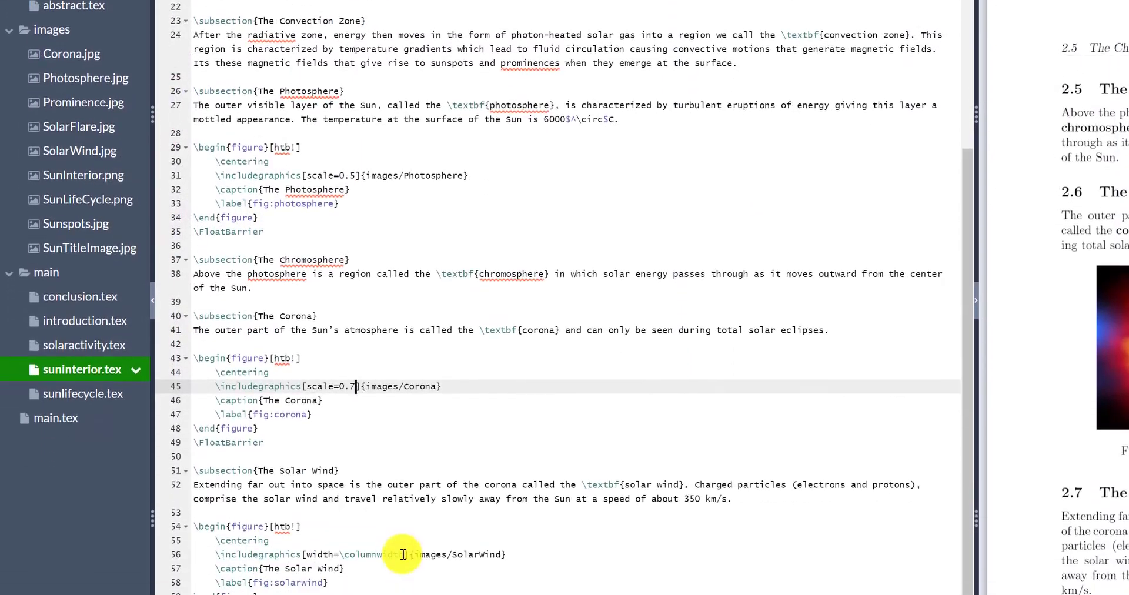
Replace the SolarWind image's \columnwidth width option with scale=0.6
click(404, 554)
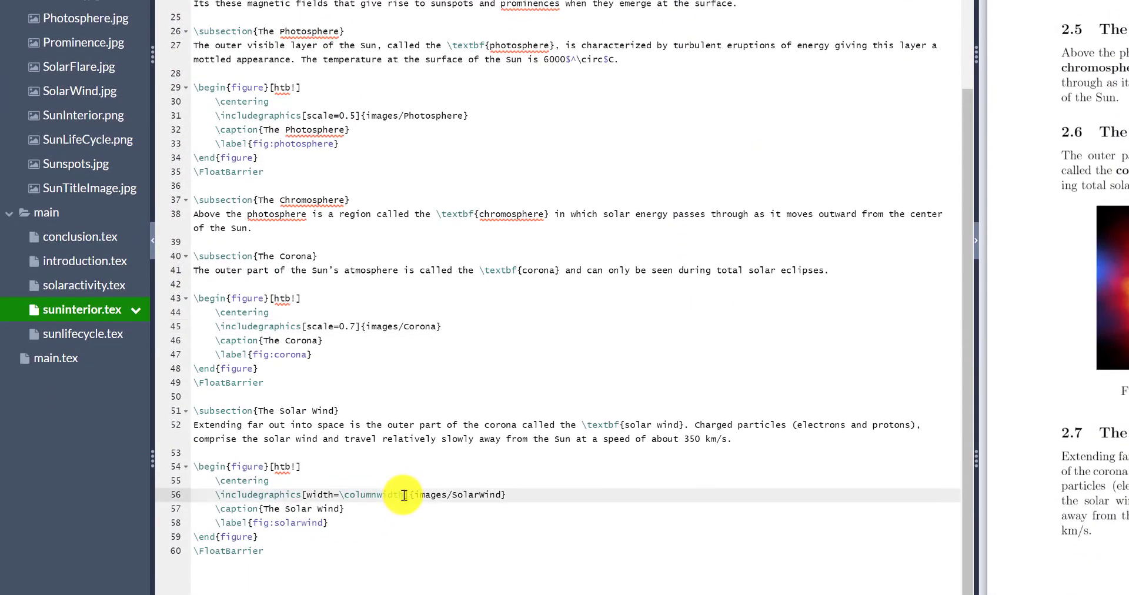
drag(403, 496, 315, 496)
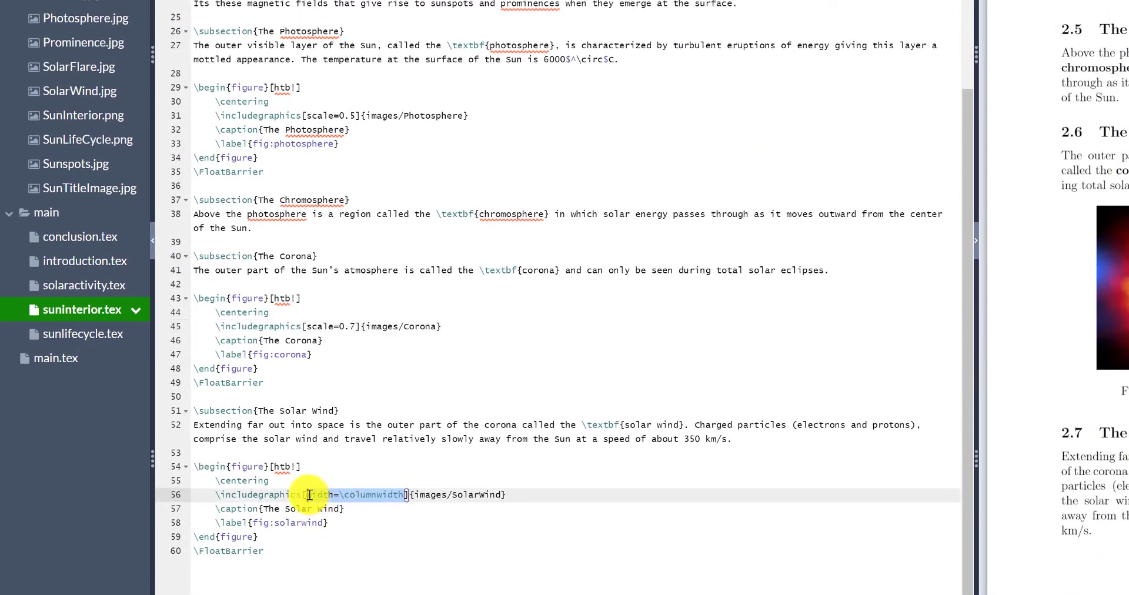
text(scale)
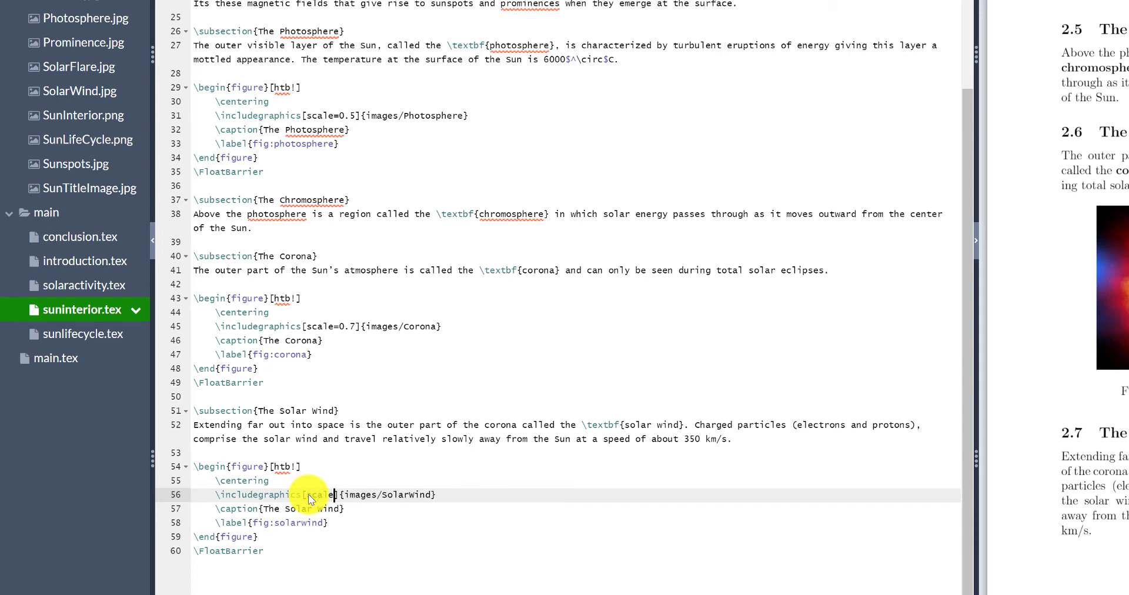
text(=0.8)
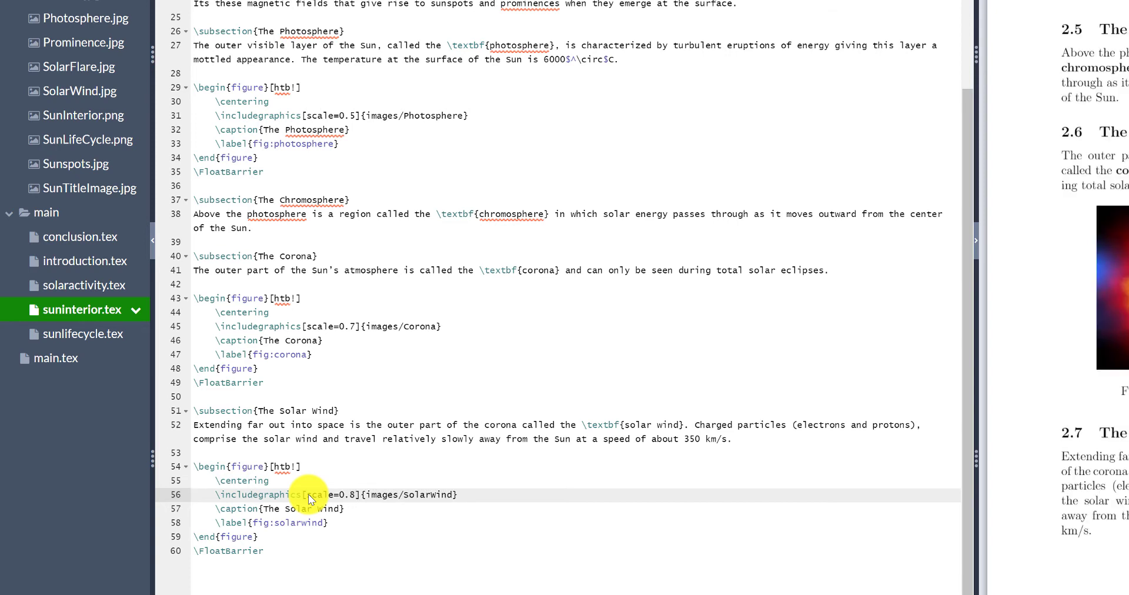
key(BackSpace)
text(6)
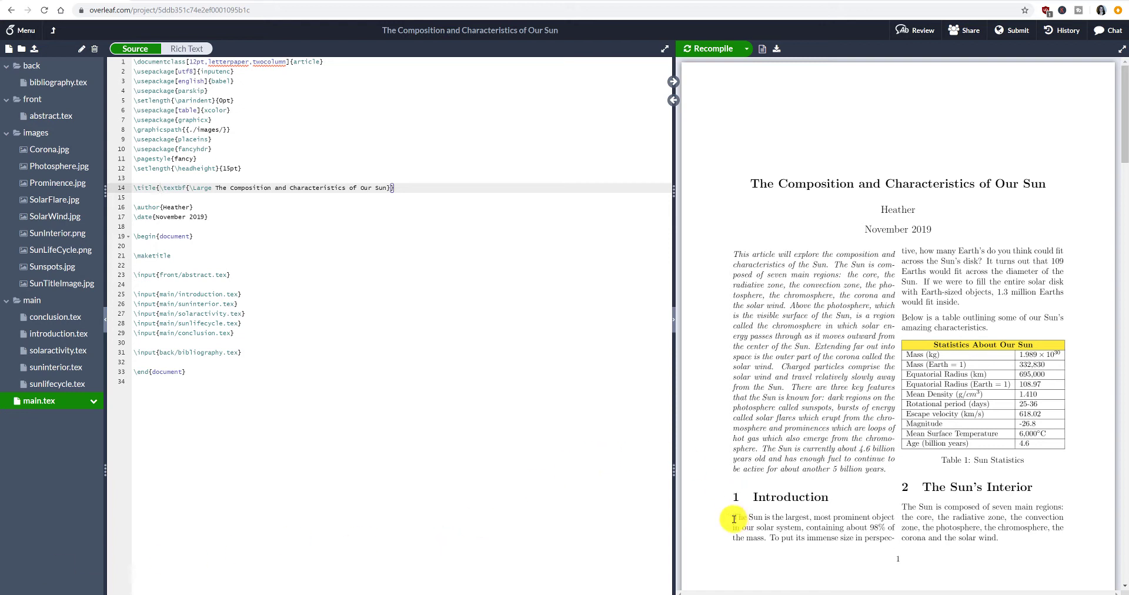
In main.tex, load the adjustbox package on a new line below the \headheight setting
double_click(736, 177)
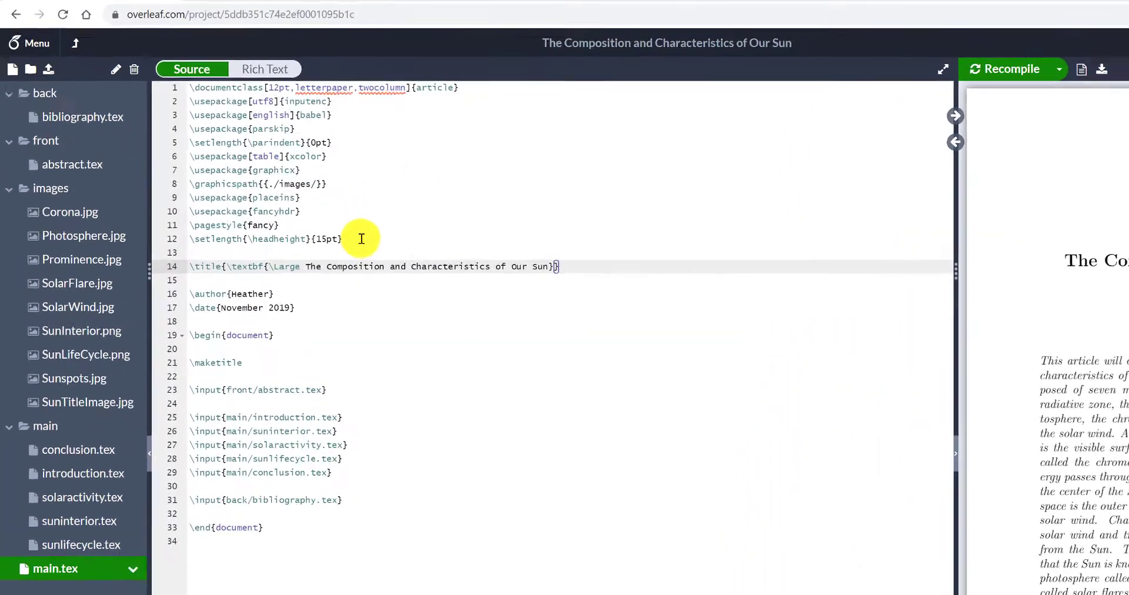
click(361, 239)
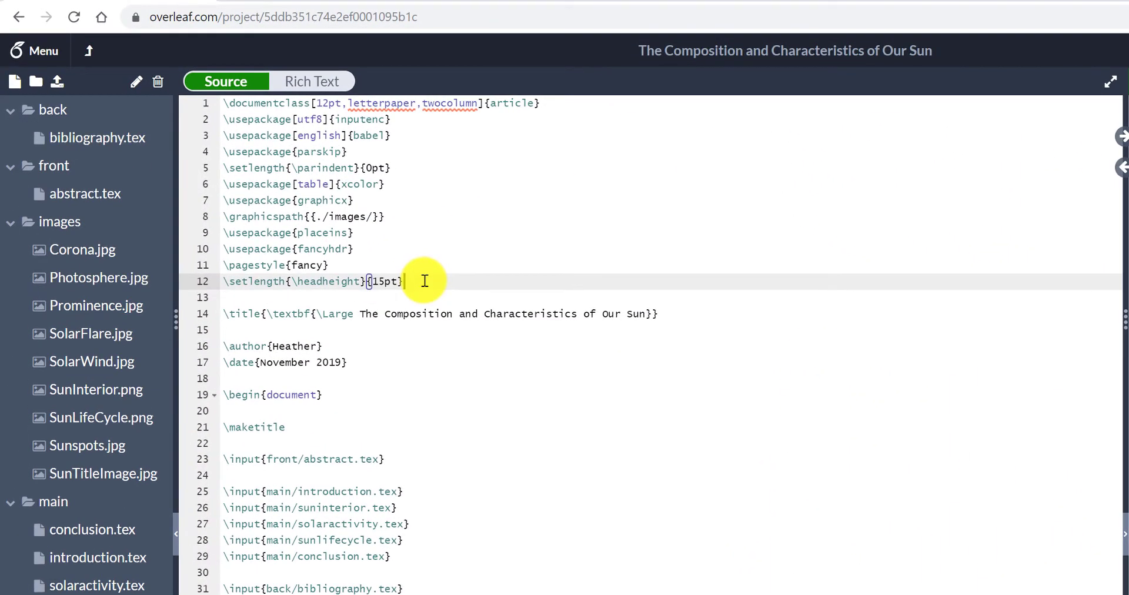
key(Return)
text(\adjust)
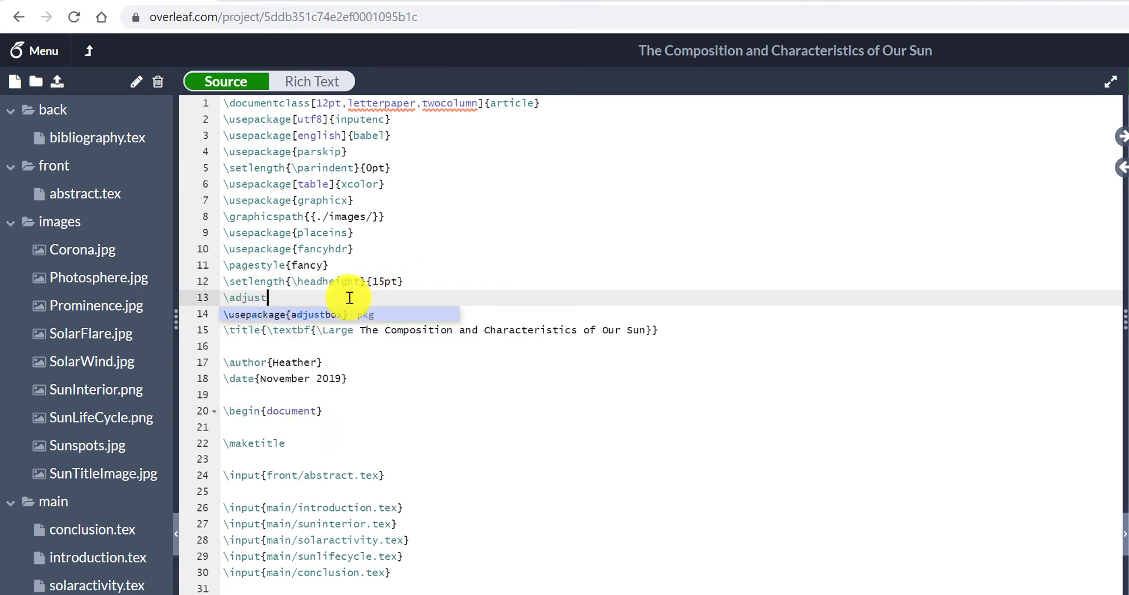
click(315, 319)
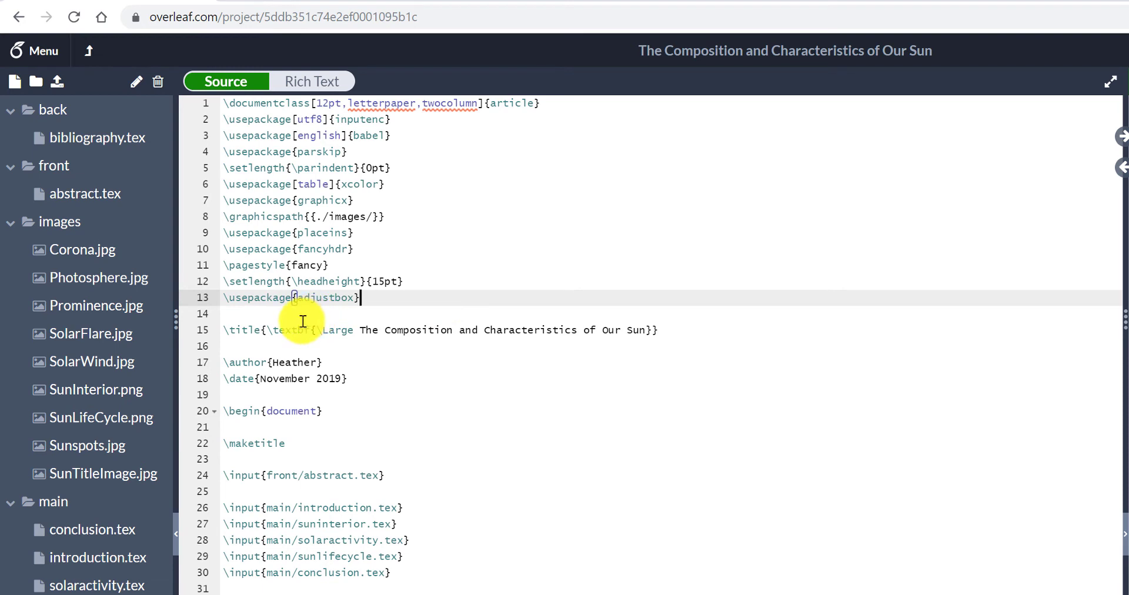
Insert an empty \adjincludegraphics{} command inside \title, directly before the \textbf title text
click(269, 330)
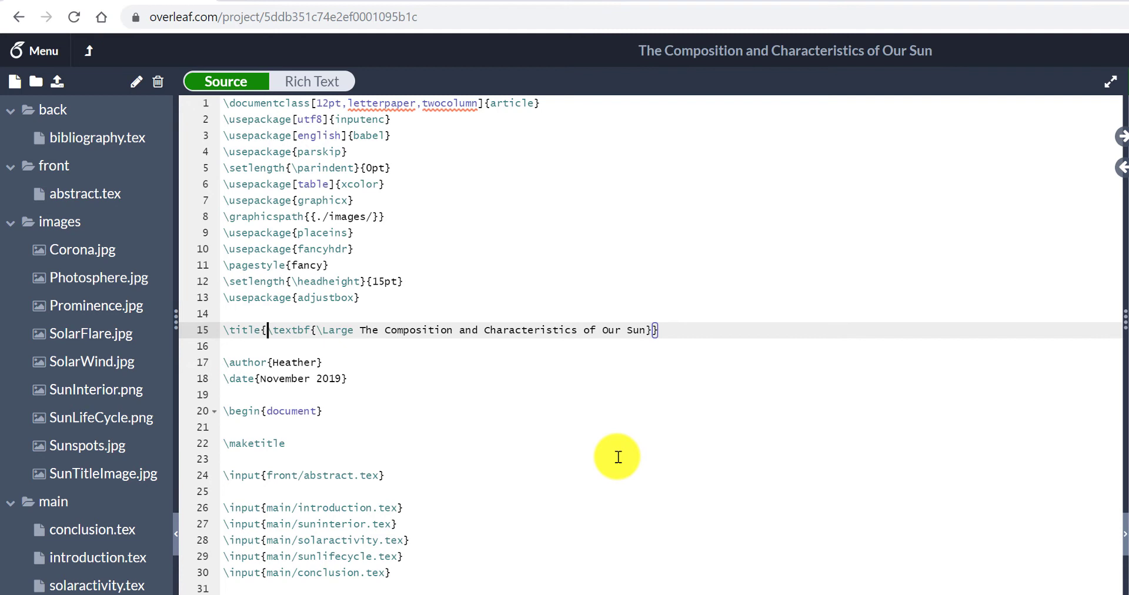
text(\)
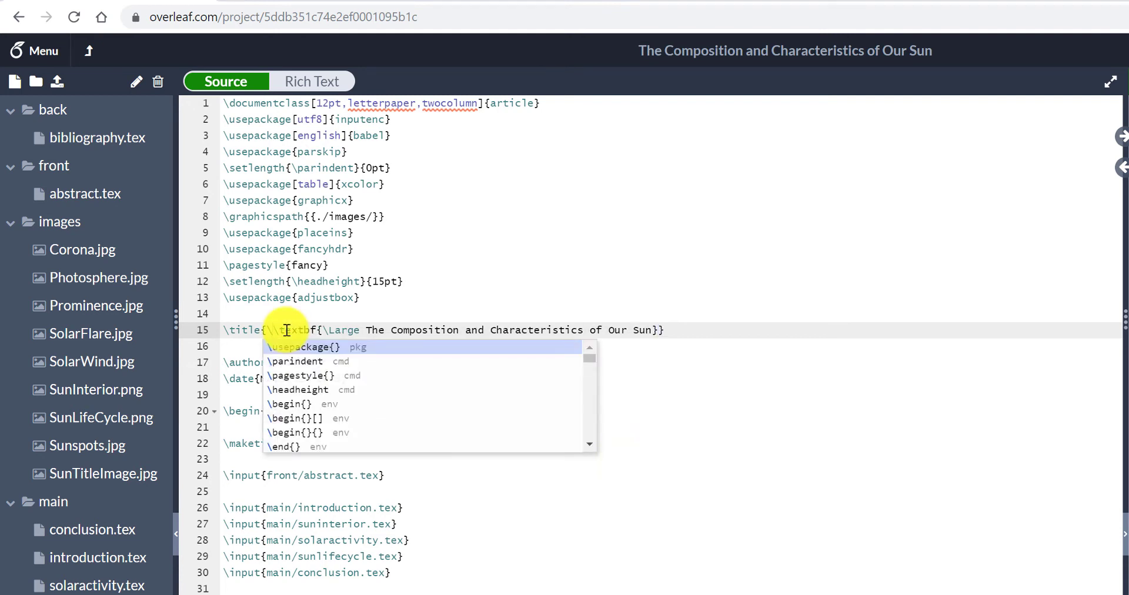
text(adjin)
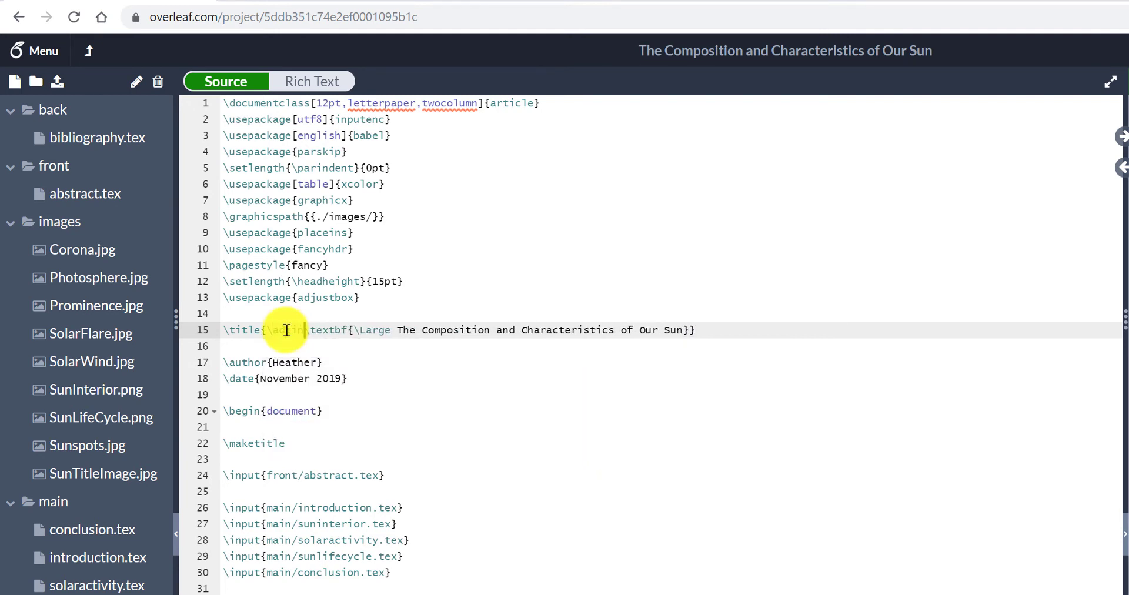
text(cludegraphics)
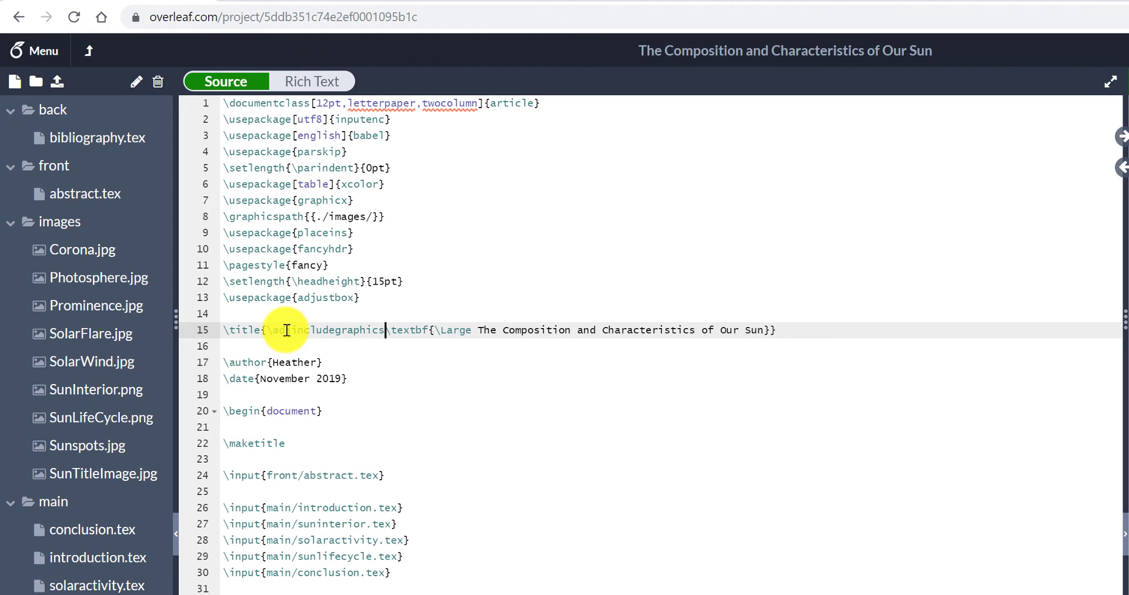
text({)
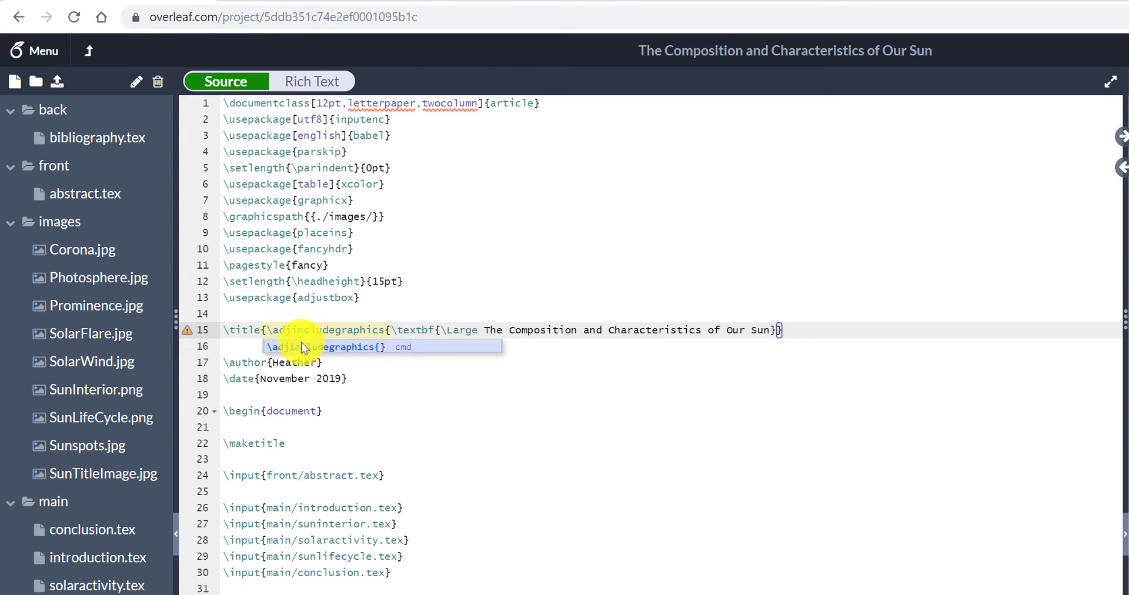
text(})
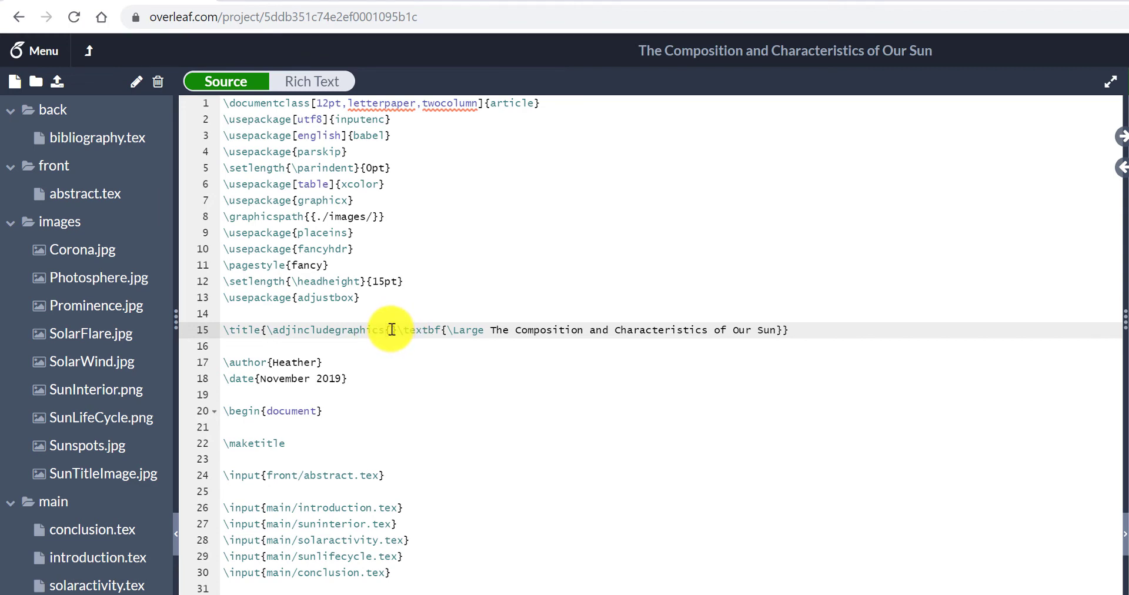
Add the options [scale=0.2, valign=c] to the \adjincludegraphics command and place the cursor in its empty braces
text(w)
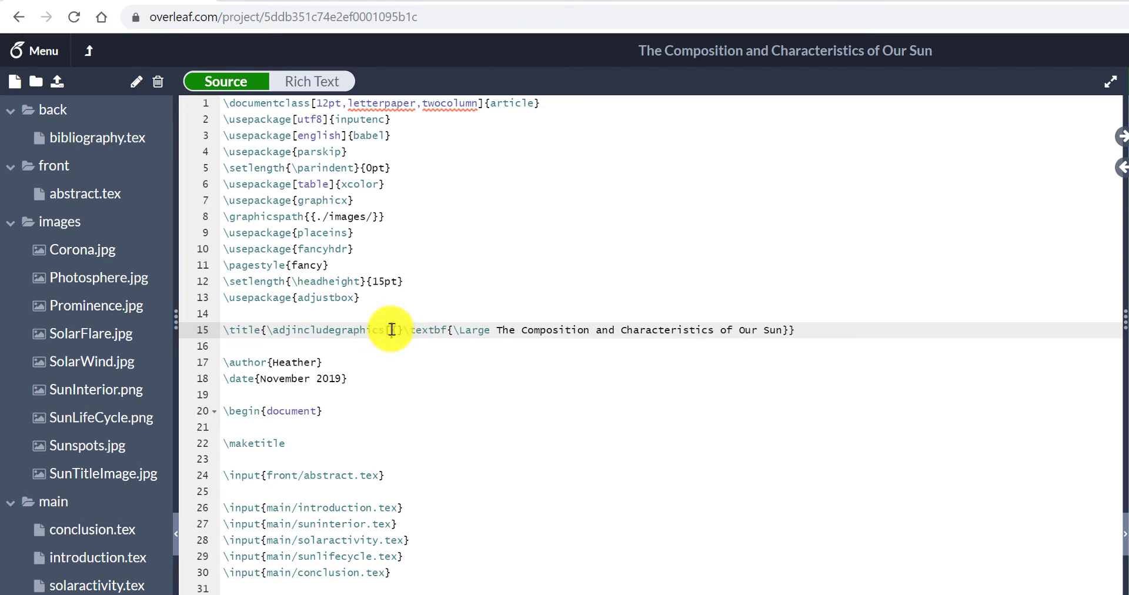
text(scale)
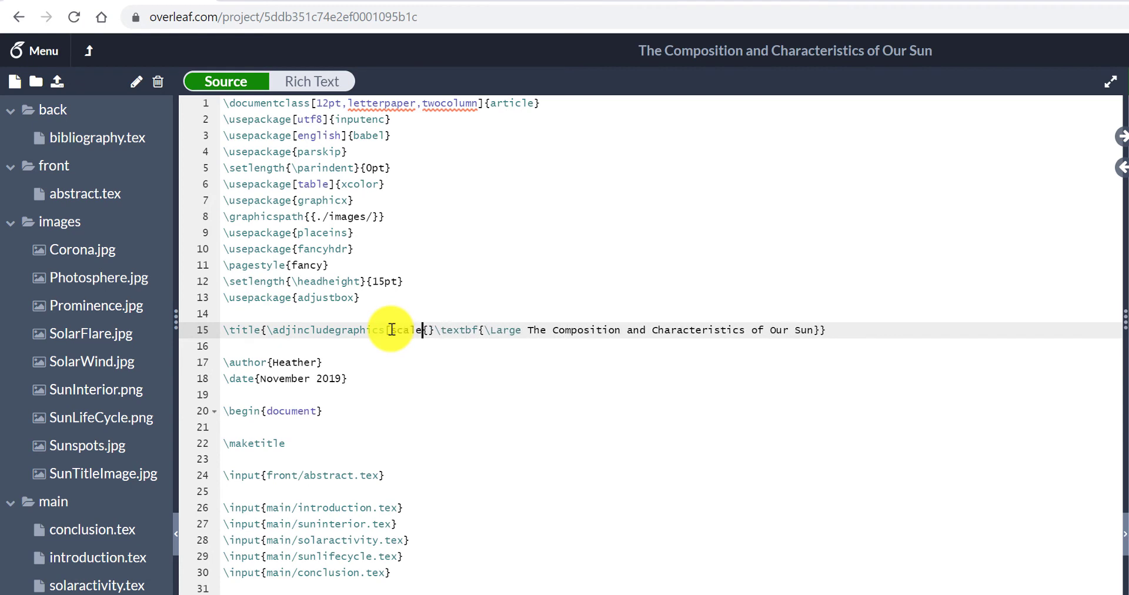
text(=0.2)
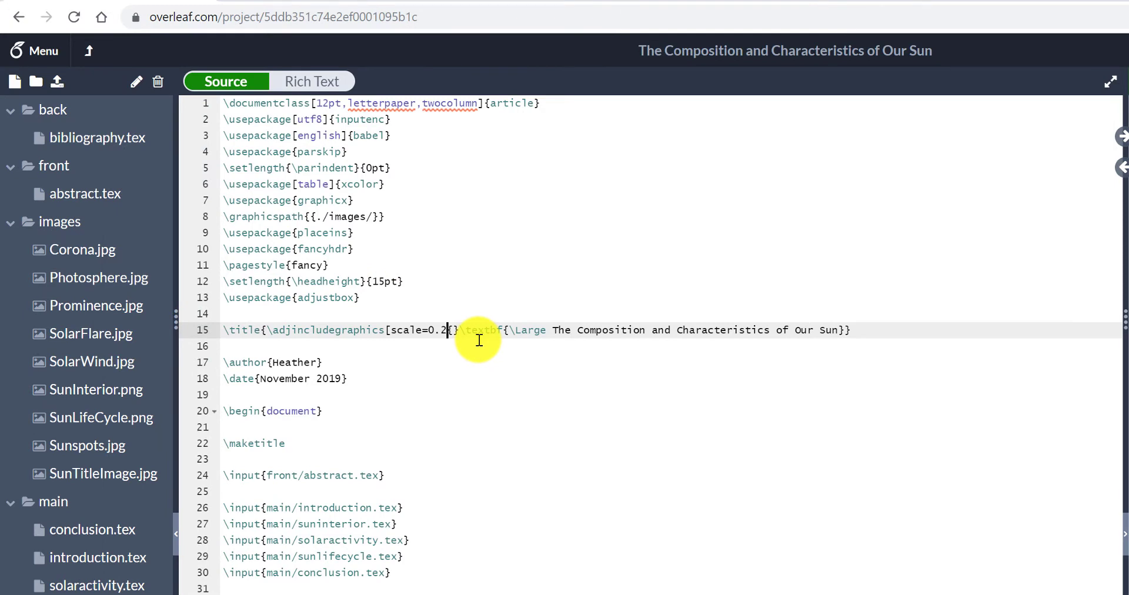
text(, )
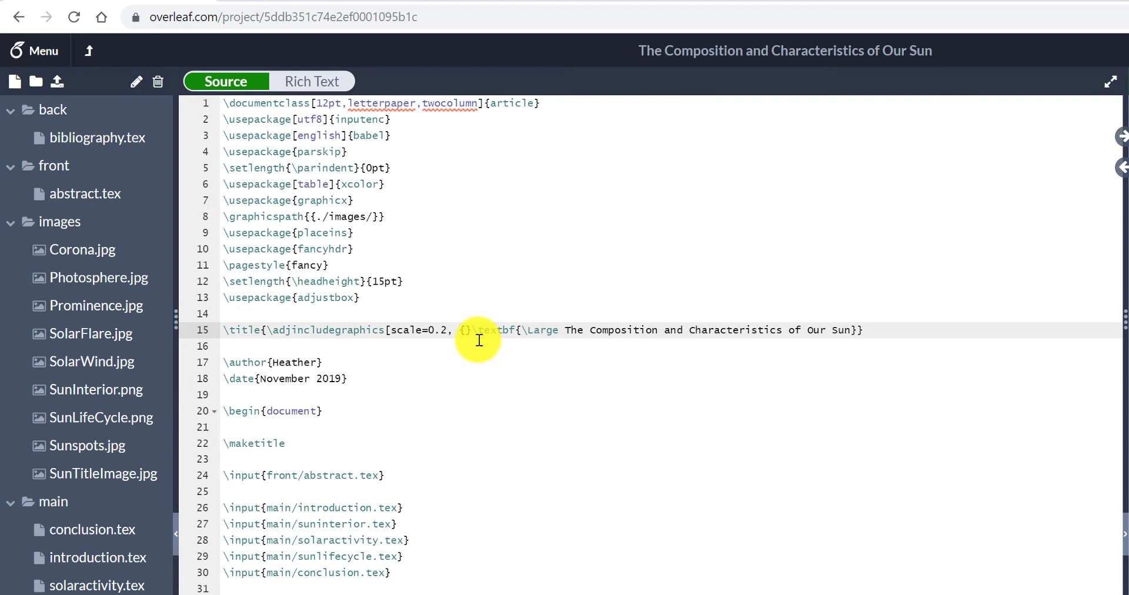
text(valign)
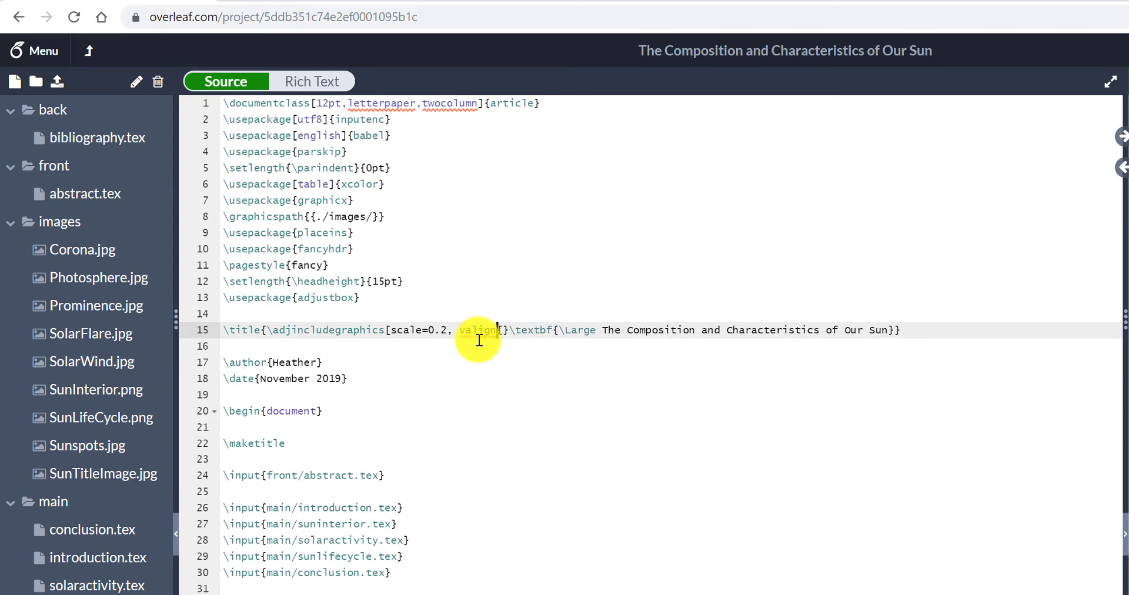
text(=c)
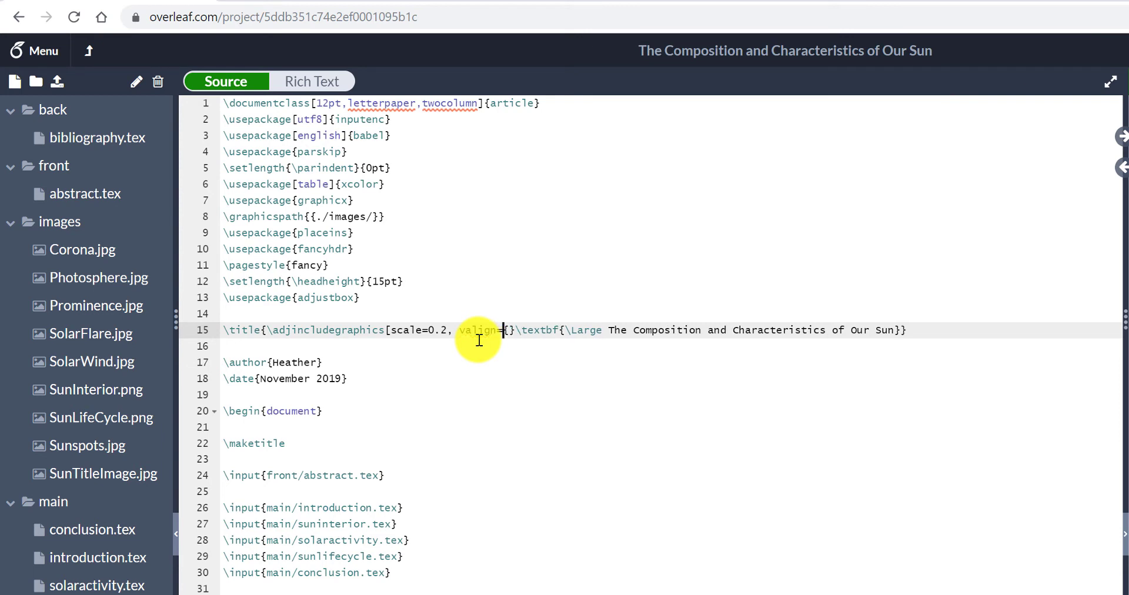
text(])
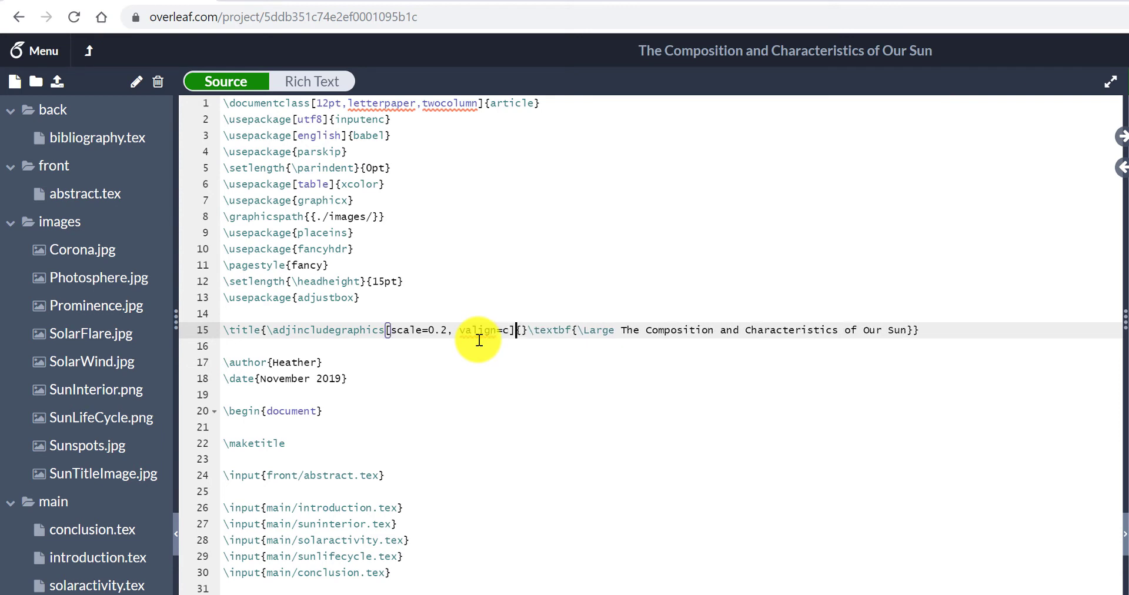
click(521, 329)
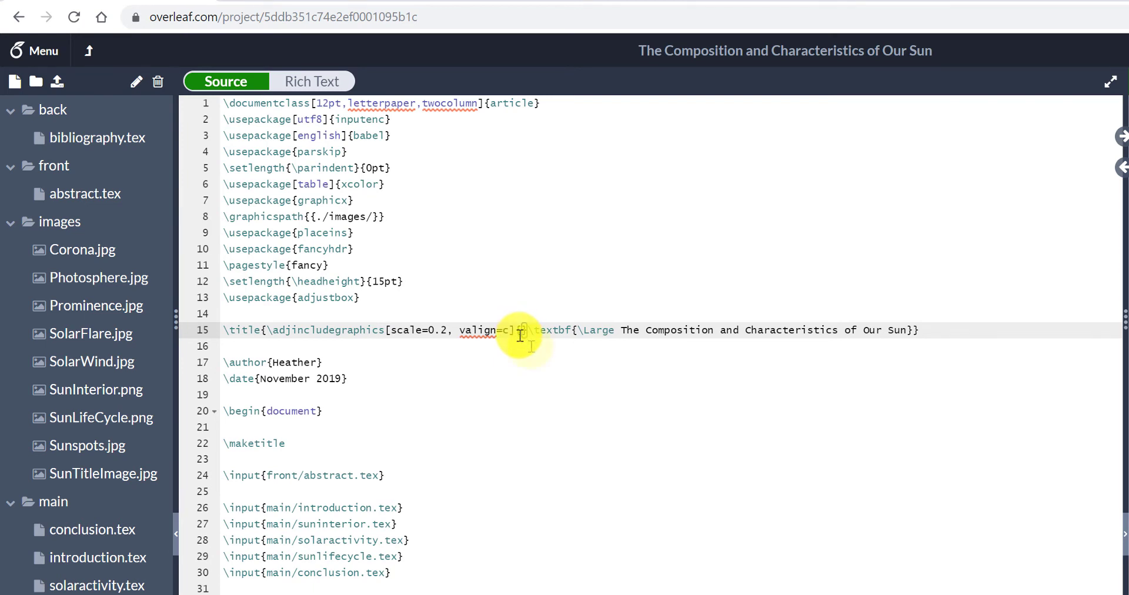
Enter ./images/SunTitleImage as the image path in the \adjincludegraphics command and recompile the document
text(./images)
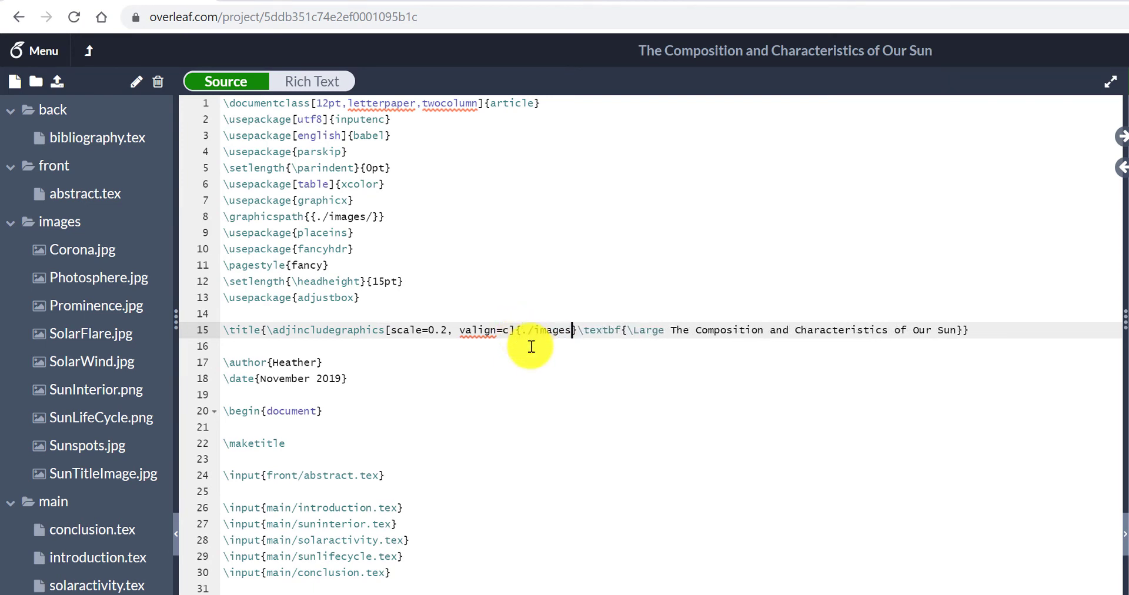
text(/SunTit)
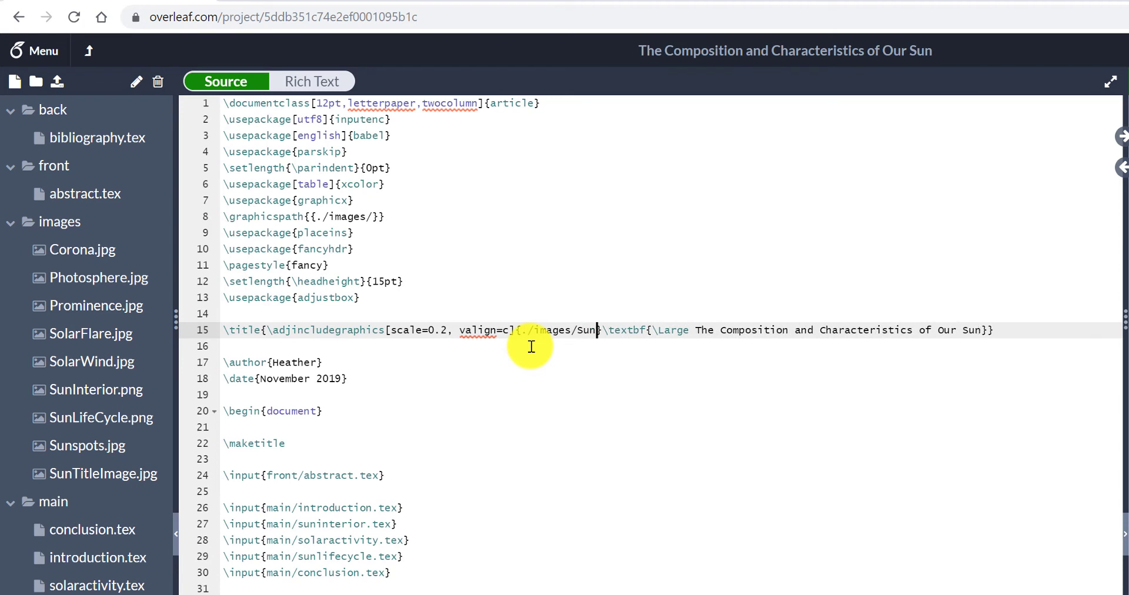
text(leImage)
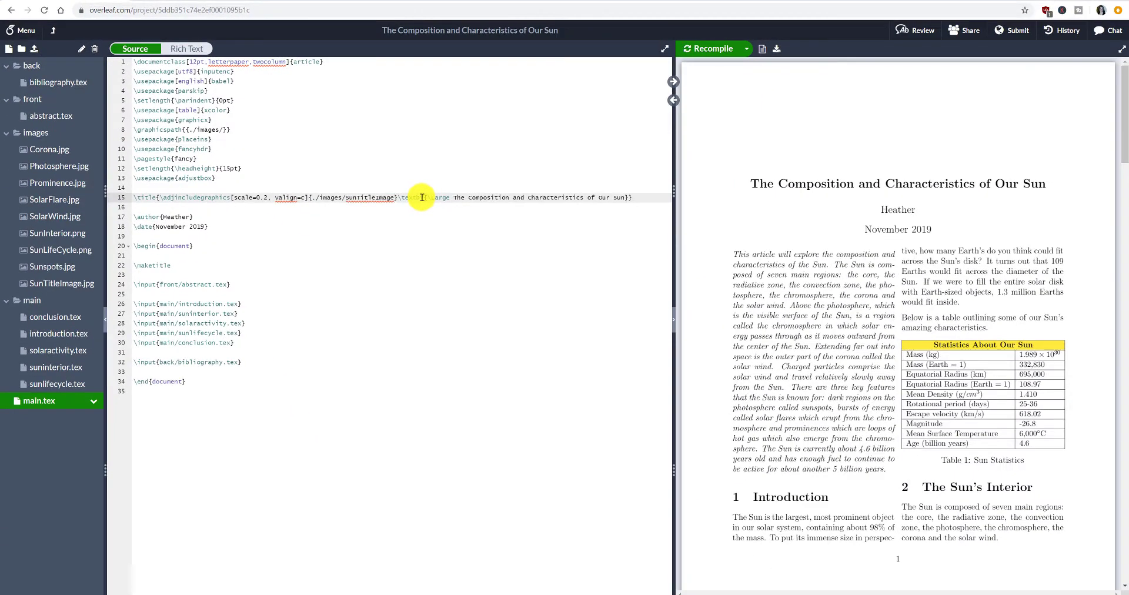
key(ctrl+s)
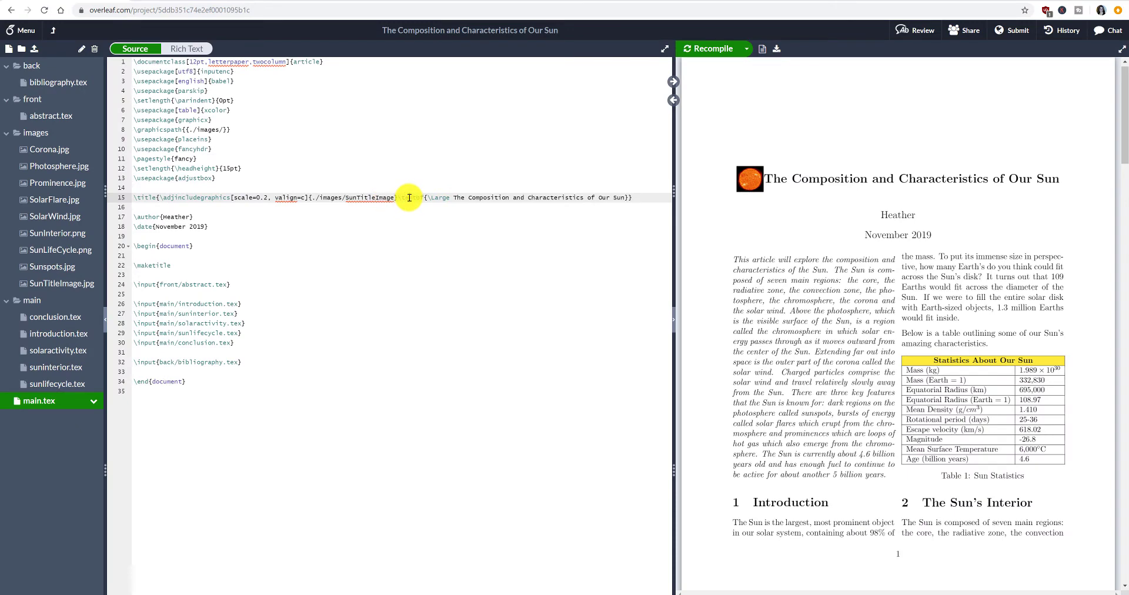
Insert \hspace{1pt} and a space between the title image command and the \textbf title text, and recompile the document
drag(427, 198, 567, 198)
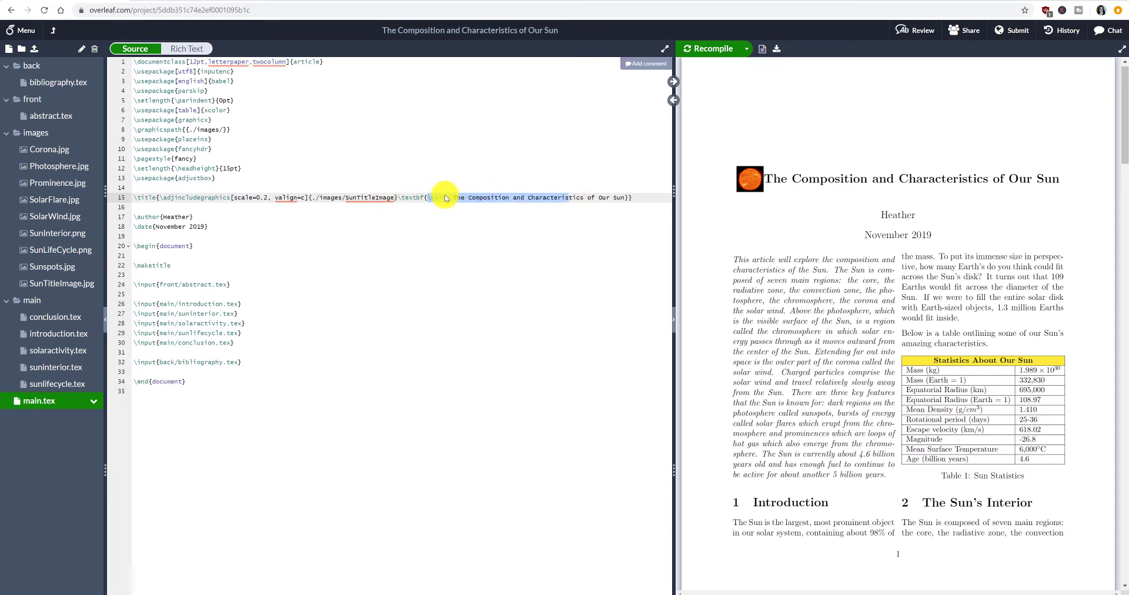
click(397, 197)
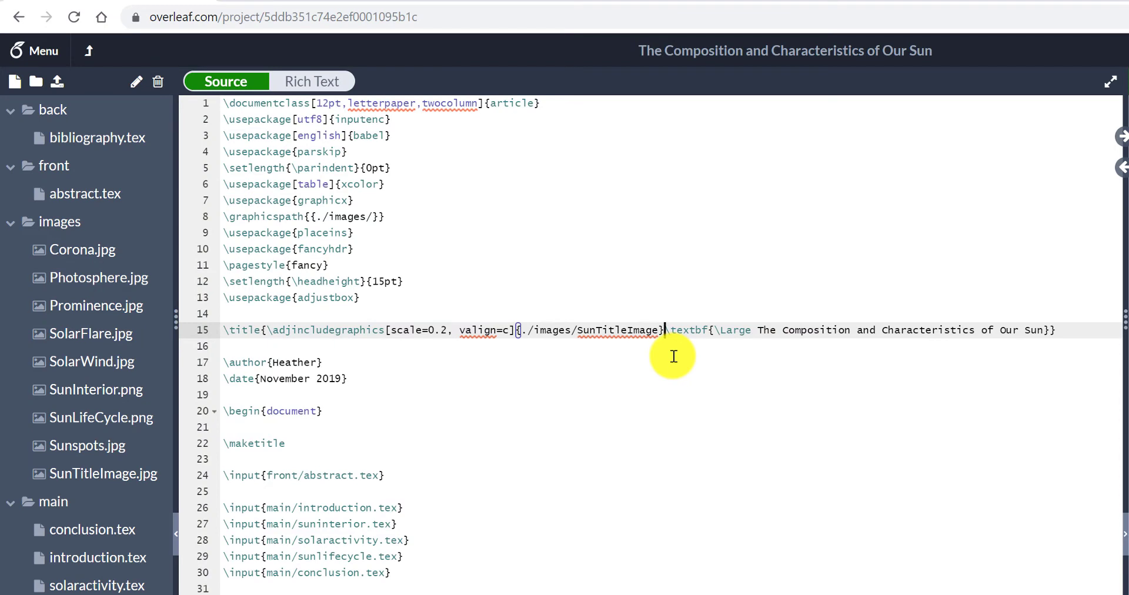
text(\hspace)
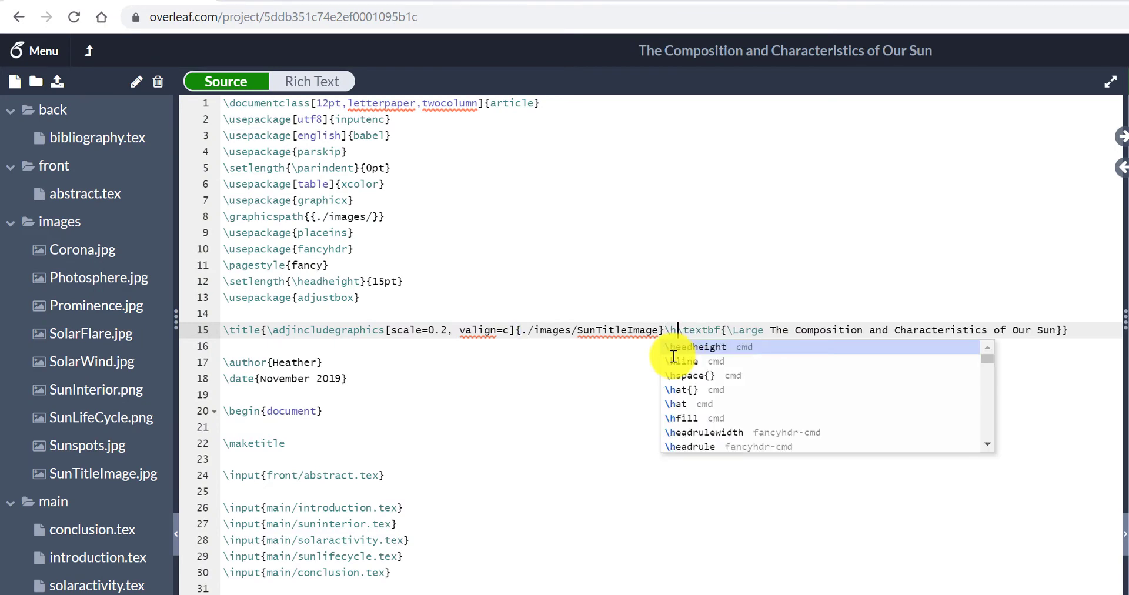
text({1pt)
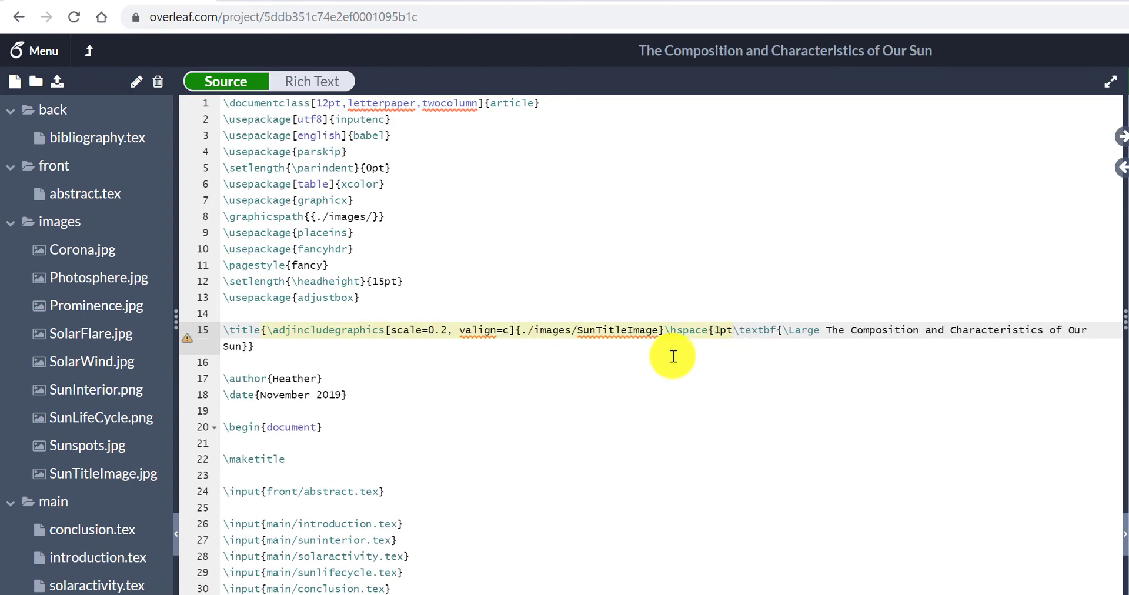
text(})
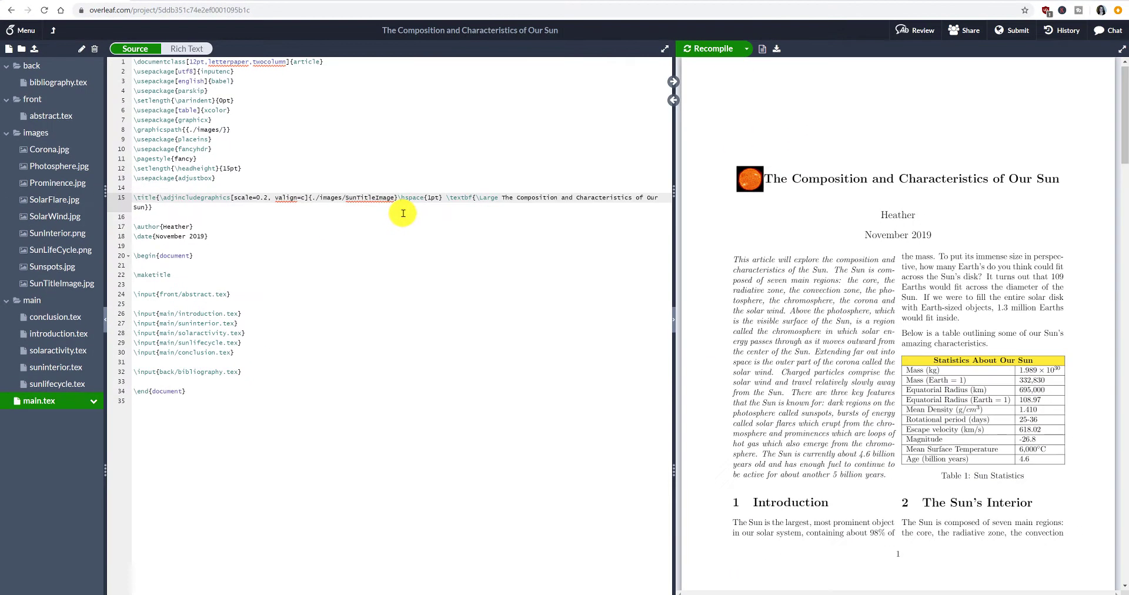
key(ctrl+Return)
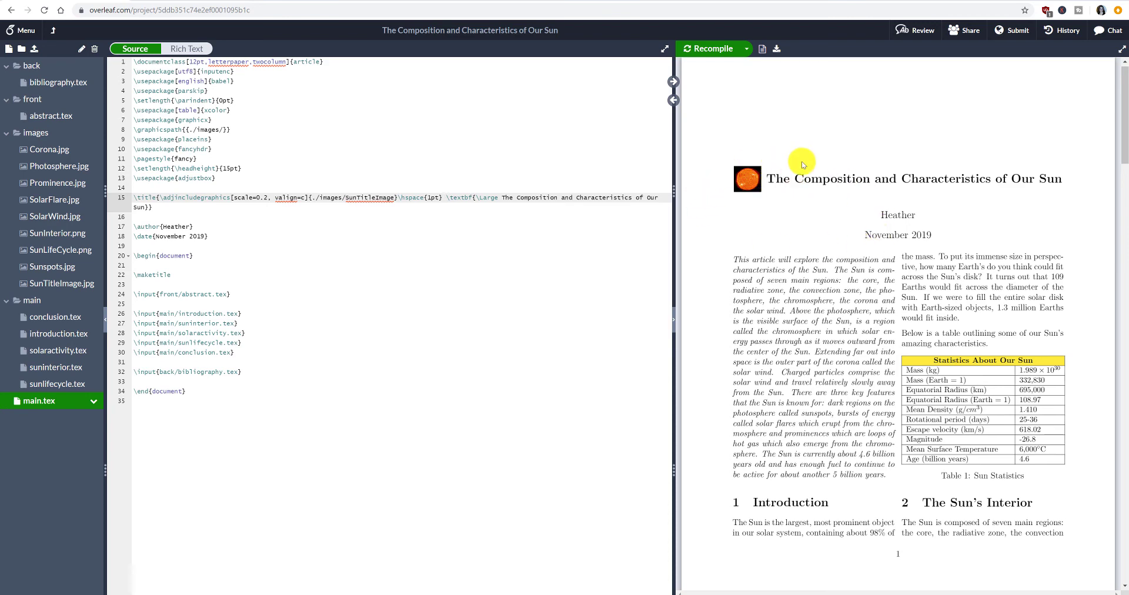
Delete the \adjincludegraphics and \hspace commands from \title, leaving only the \textbf title text
scroll(832, 225, down, 8)
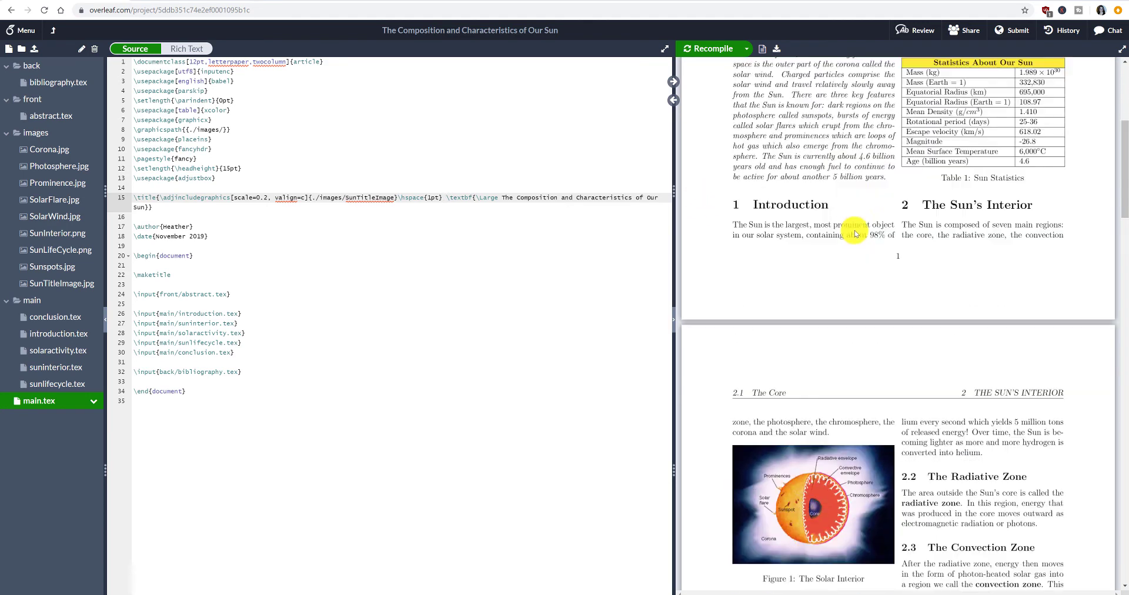
scroll(855, 234, down, 2)
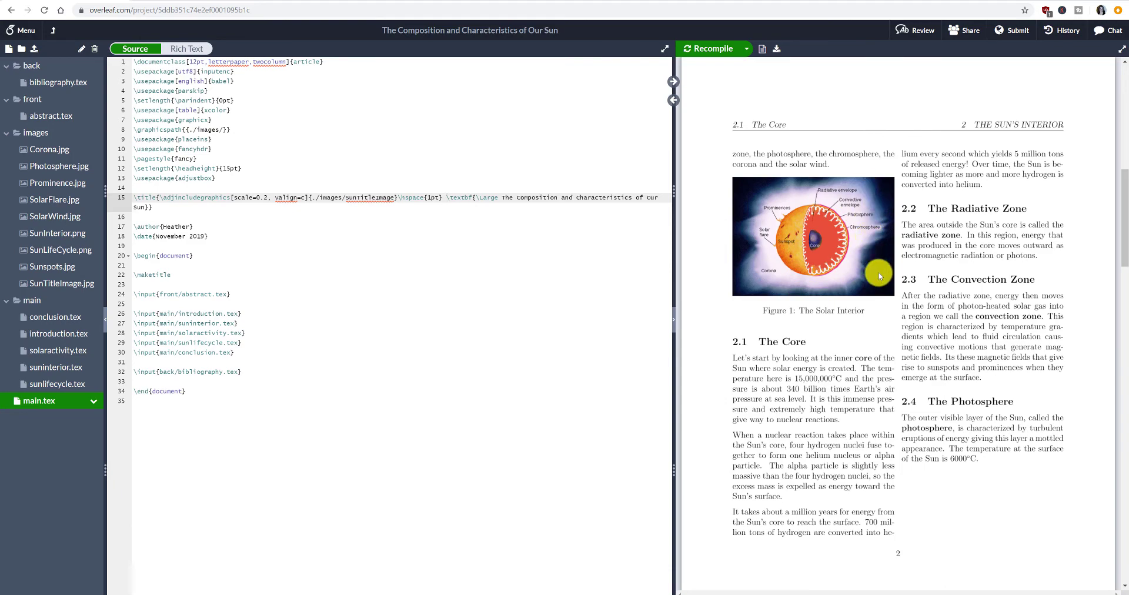
scroll(852, 309, up, 10)
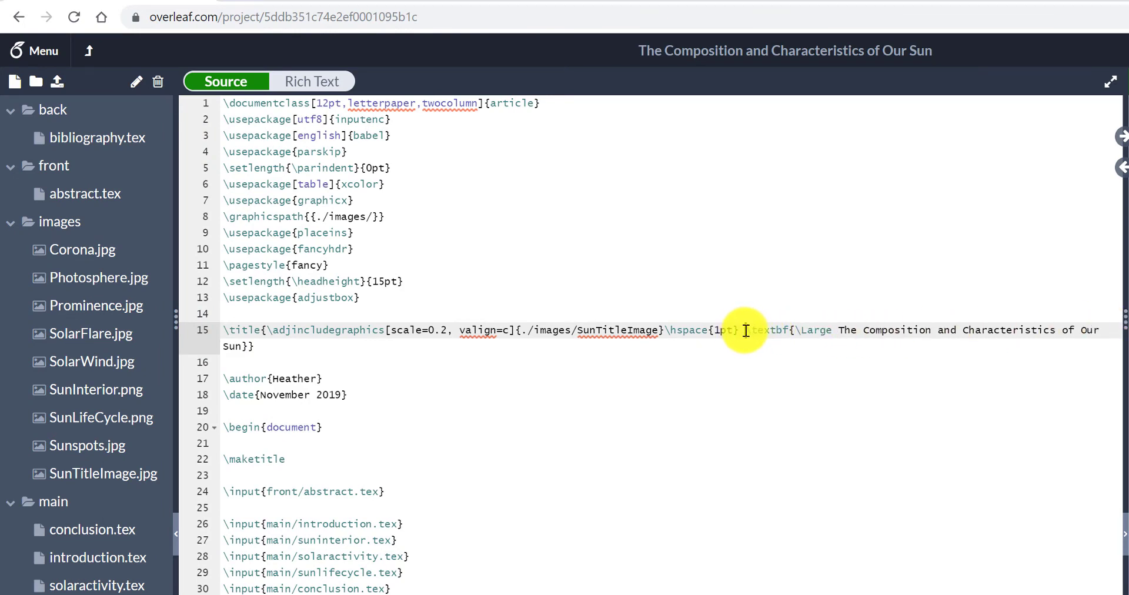
drag(745, 331, 269, 329)
key(BackSpace)
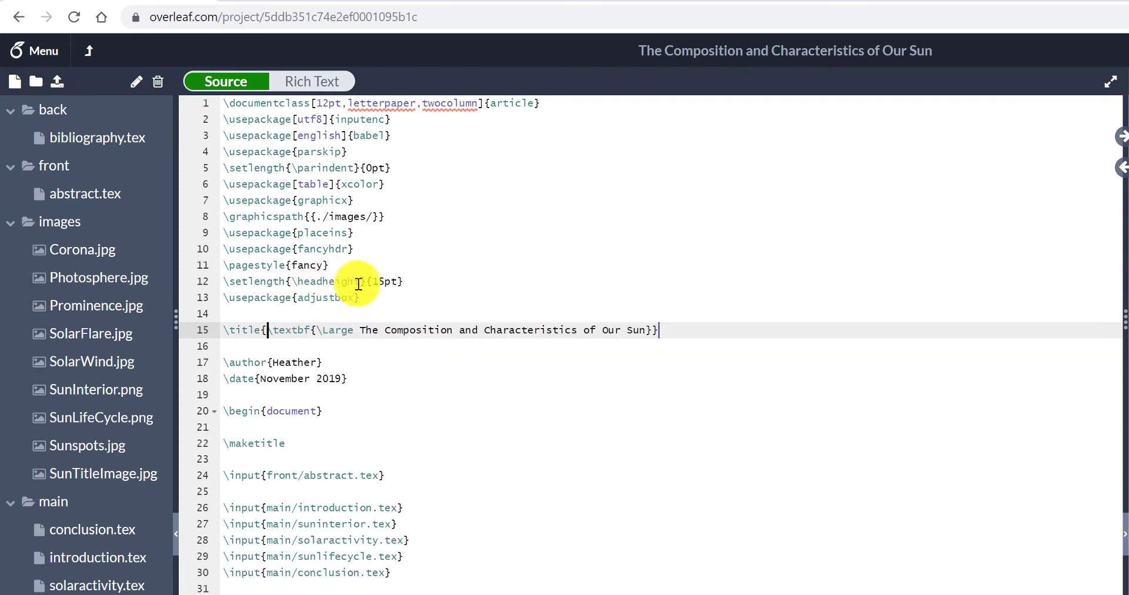
Remove the adjustbox package from the preamble together with its leftover empty line
drag(369, 295, 225, 298)
key(BackSpace)
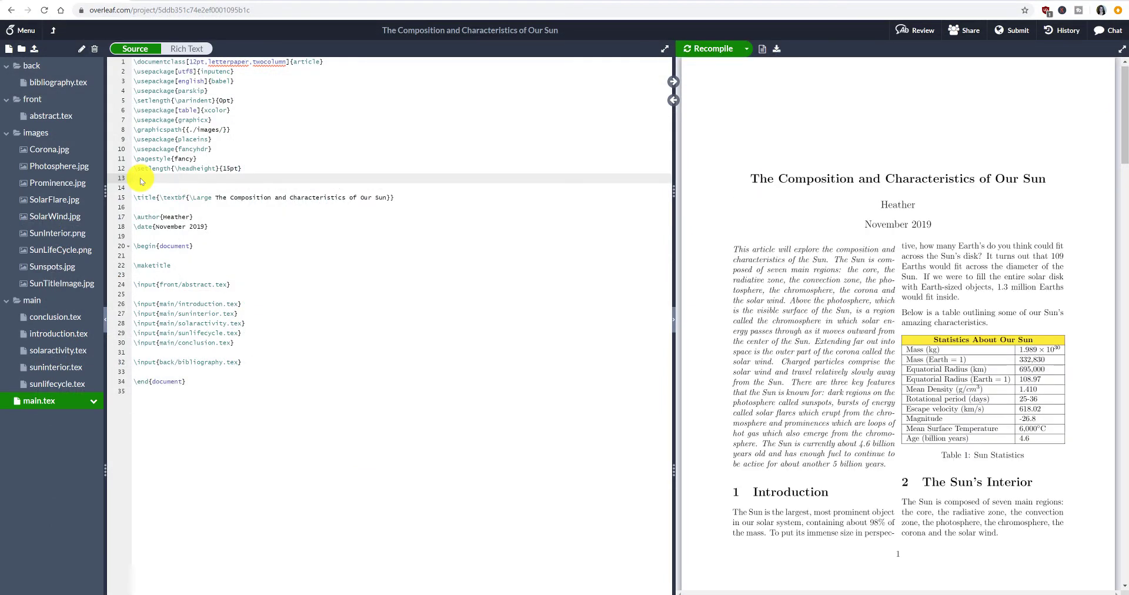
key(Delete)
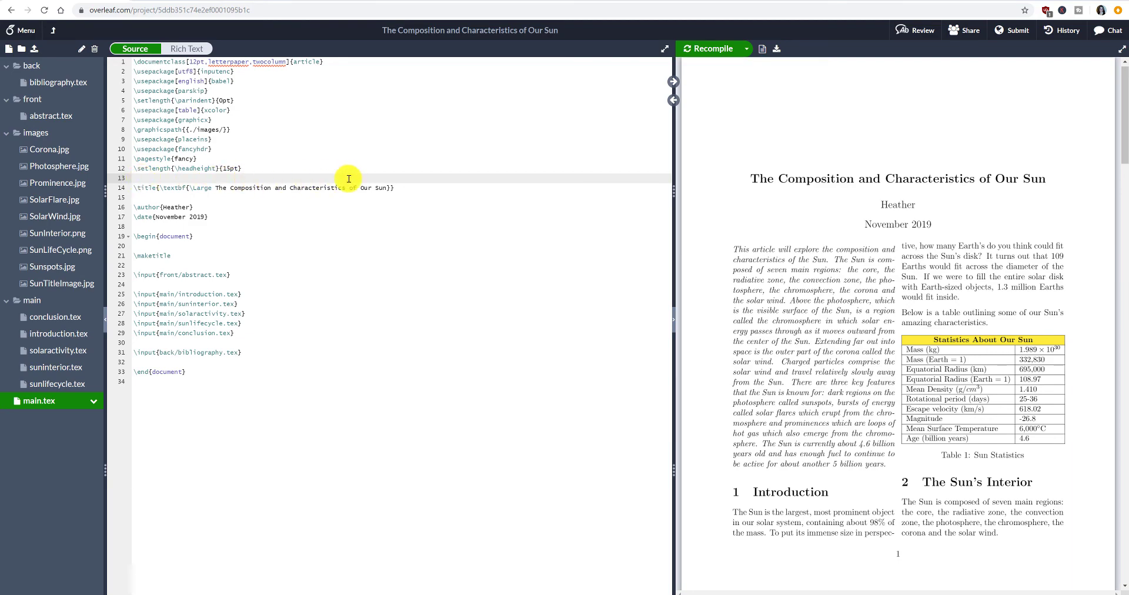
Review the compiled article from the title page to the conclusion, checking the two-column layout, page headers, table size and figure placement
scroll(908, 241, down, 3)
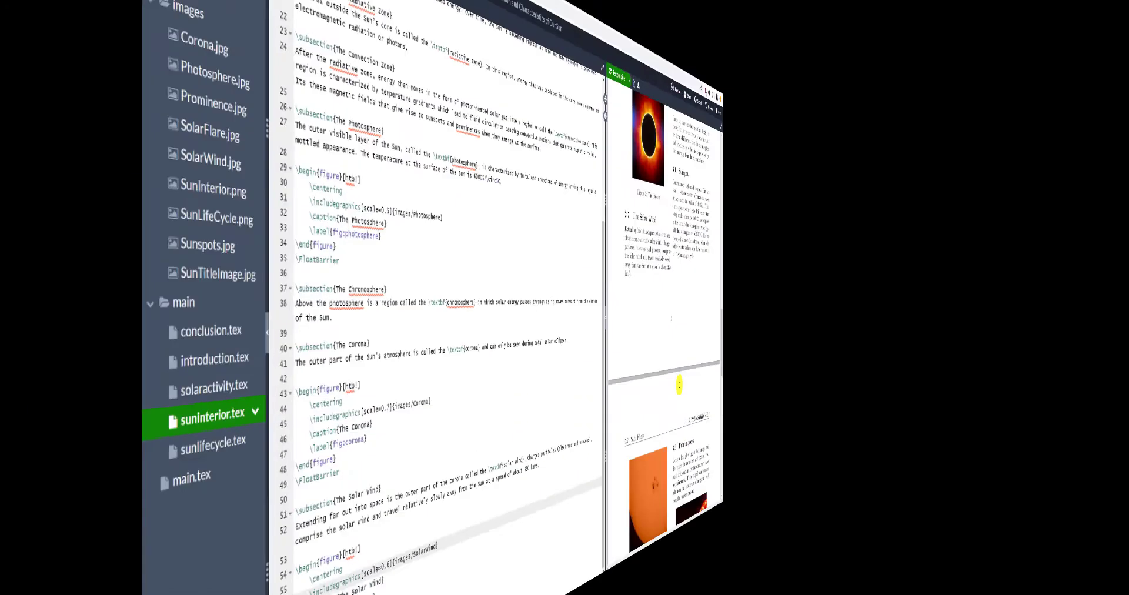
scroll(930, 415, down, 5)
scroll(930, 415, down, 5)
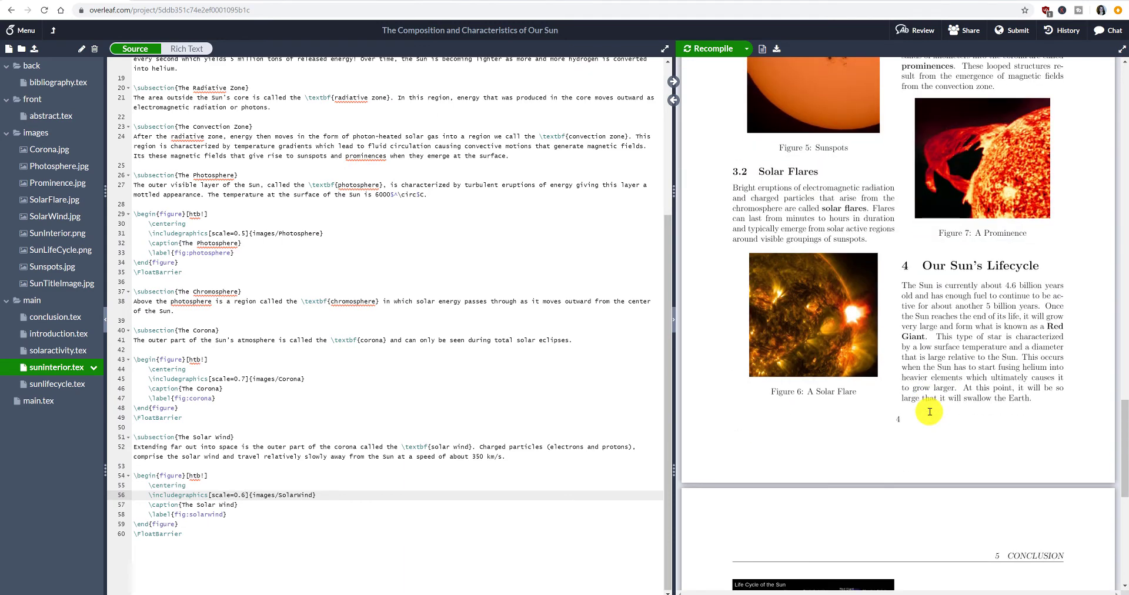
scroll(930, 415, up, 15)
scroll(964, 485, up, 5)
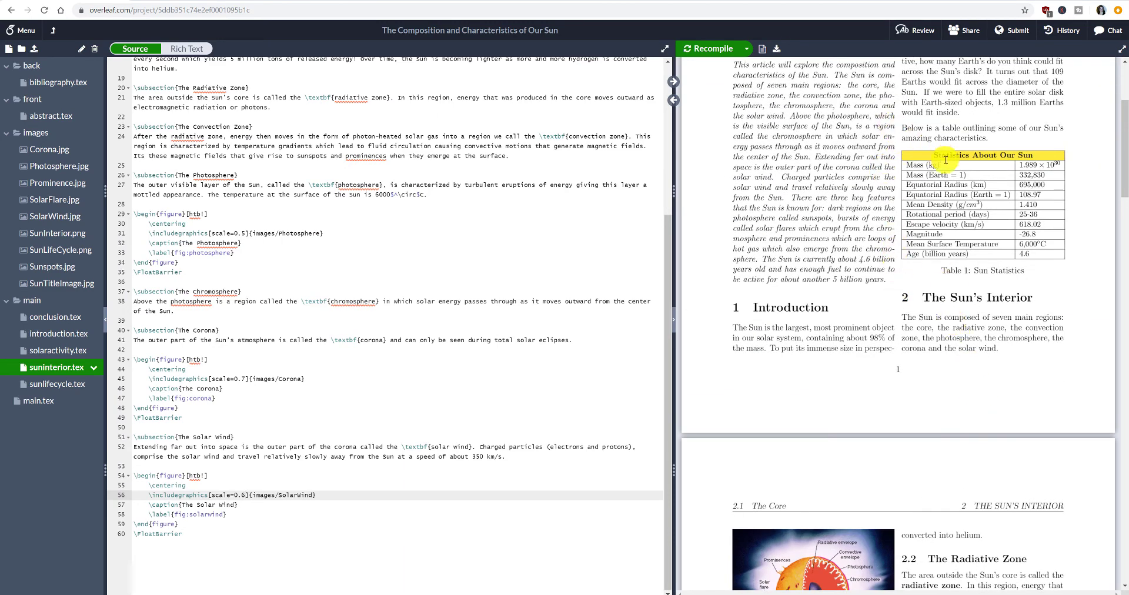
scroll(924, 156, down, 5)
scroll(924, 157, up, 6)
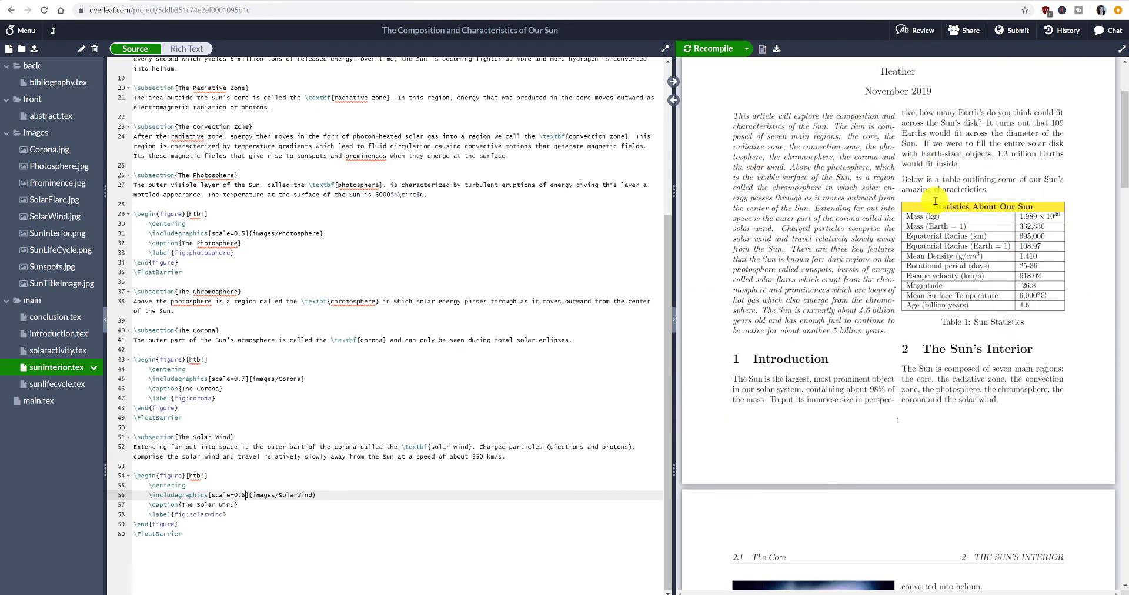
scroll(1004, 314, down, 5)
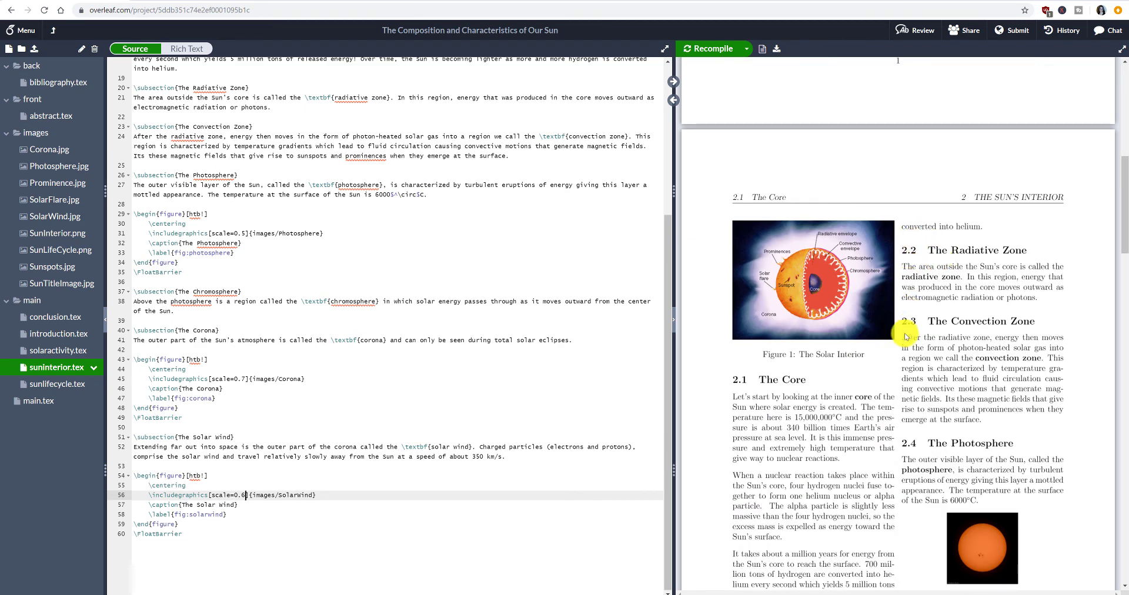
scroll(942, 361, down, 1)
scroll(941, 361, down, 3)
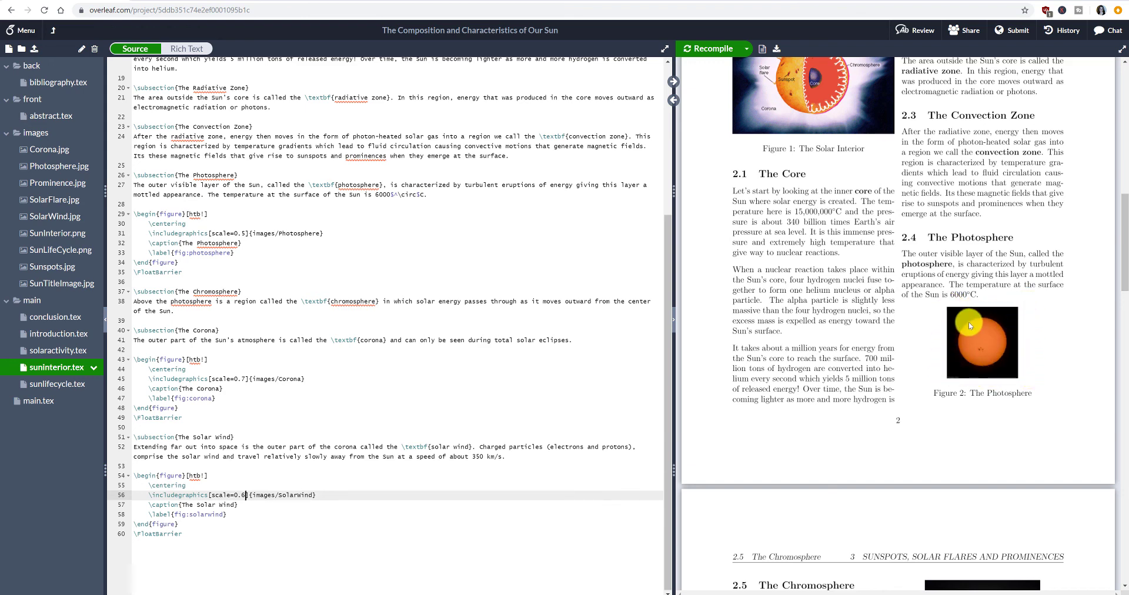
scroll(964, 329, down, 5)
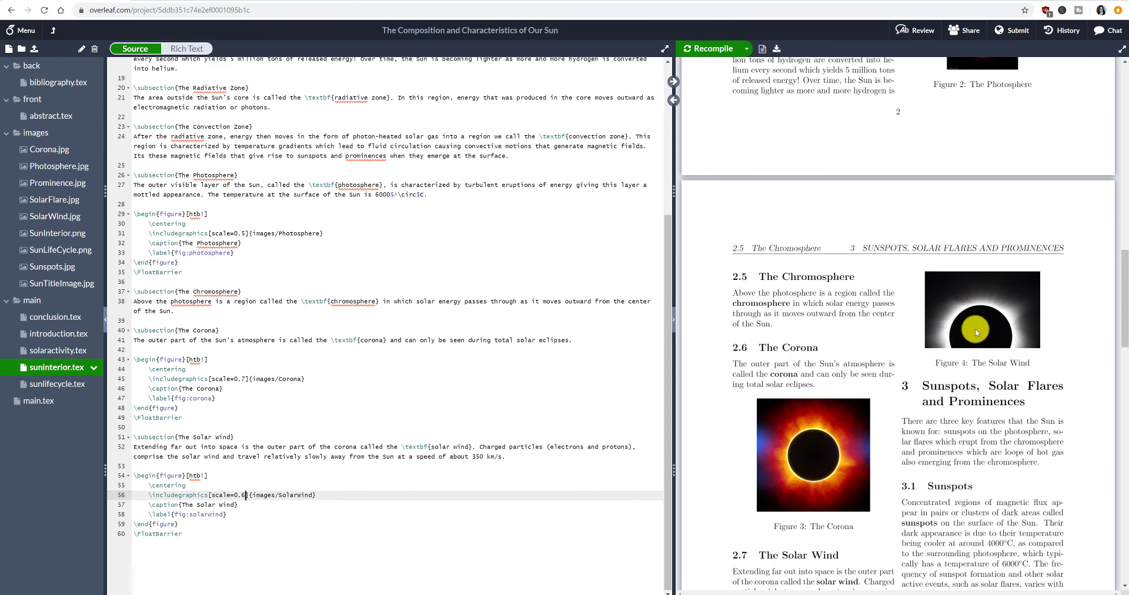
scroll(970, 335, down, 2)
scroll(781, 342, down, 3)
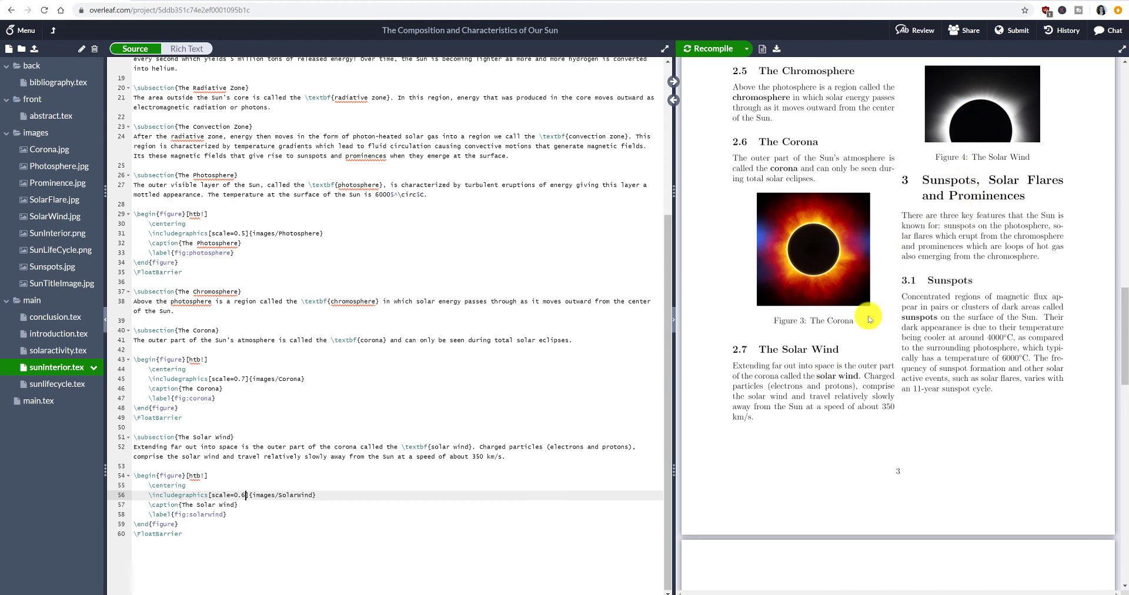
scroll(940, 307, down, 8)
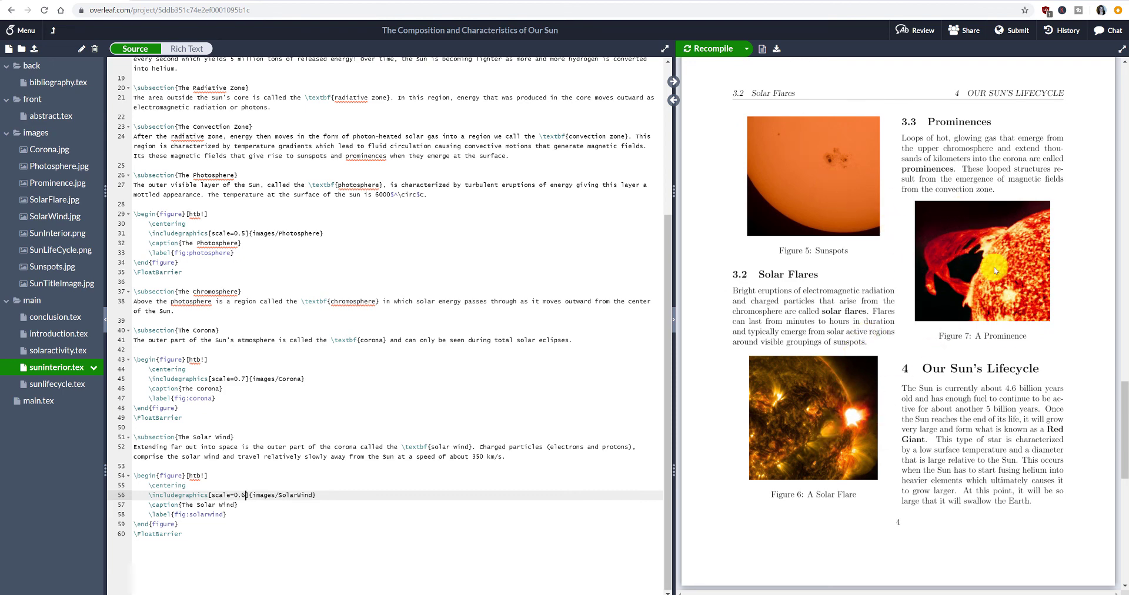
scroll(976, 265, down, 5)
scroll(856, 250, down, 3)
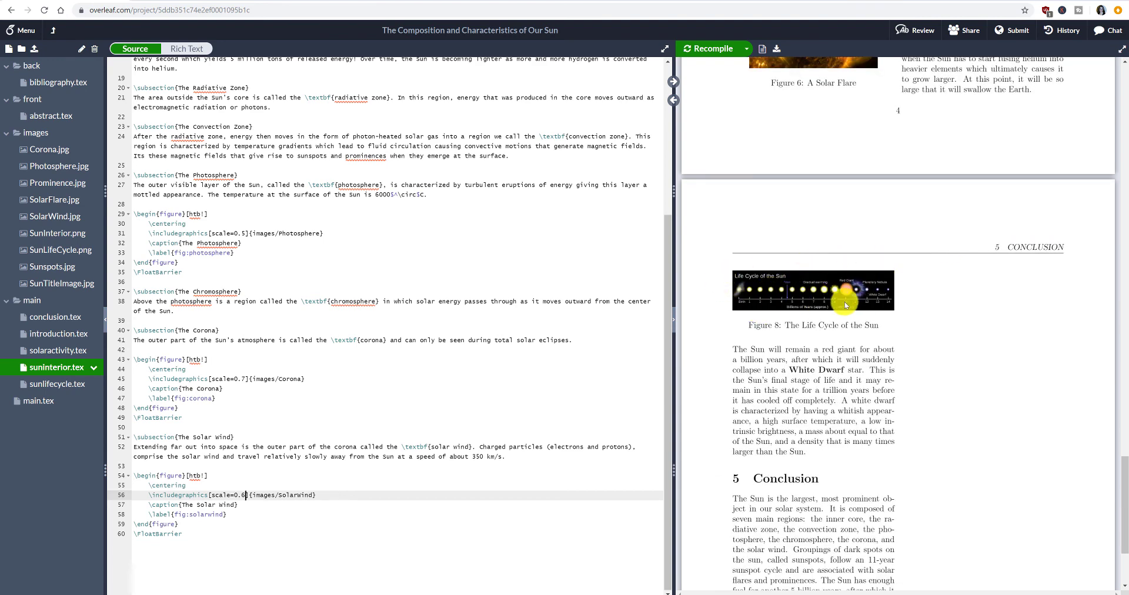
scroll(811, 329, down, 4)
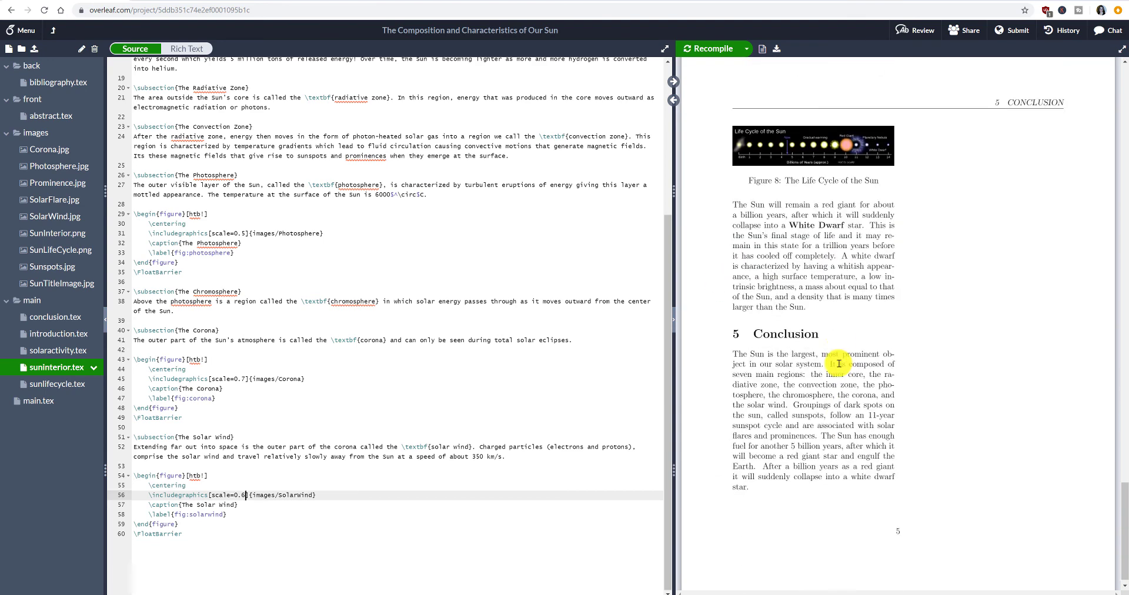
scroll(861, 354, up, 20)
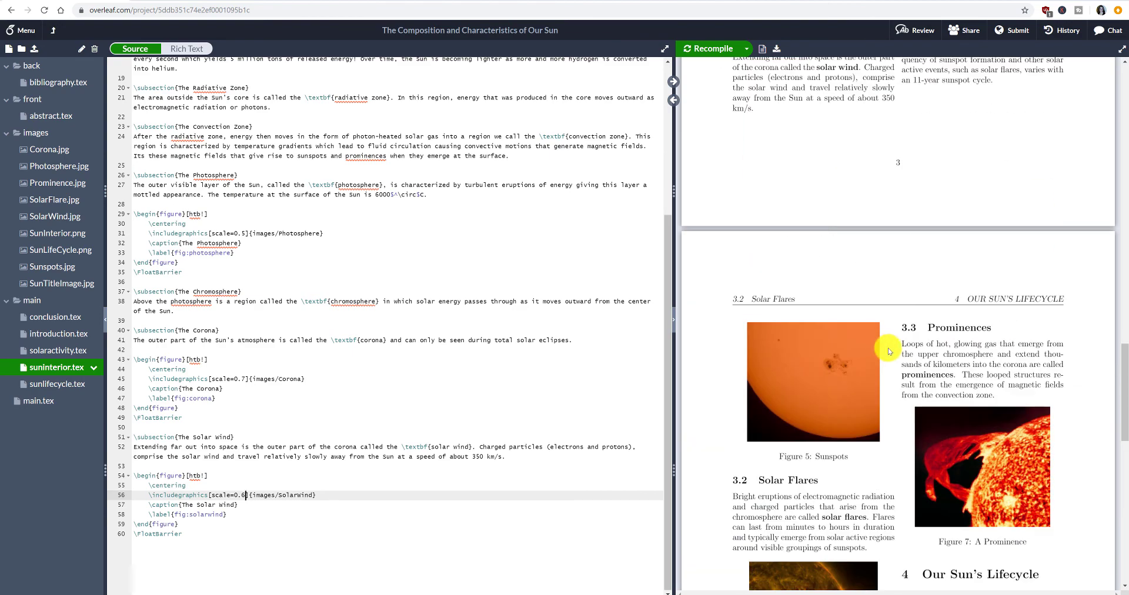
scroll(896, 346, up, 15)
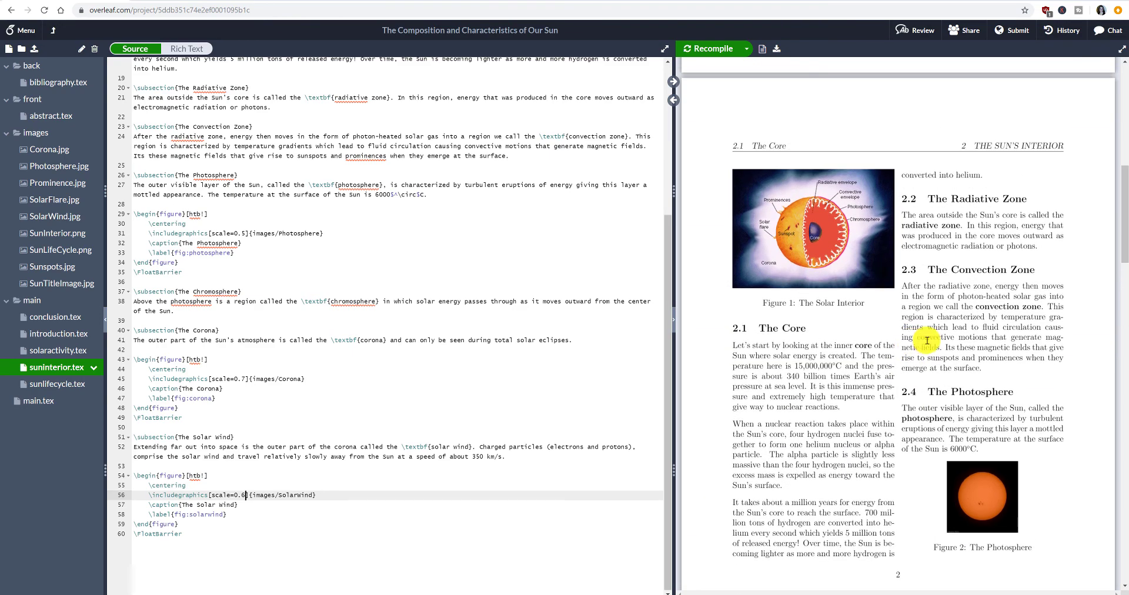
scroll(957, 334, up, 8)
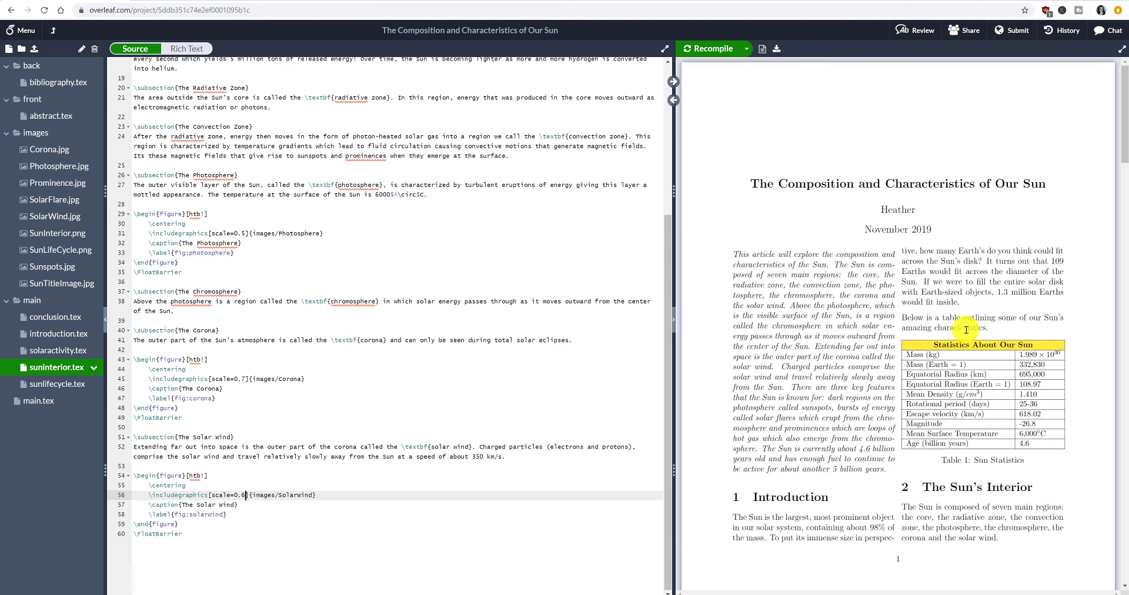
scroll(966, 329, down, 10)
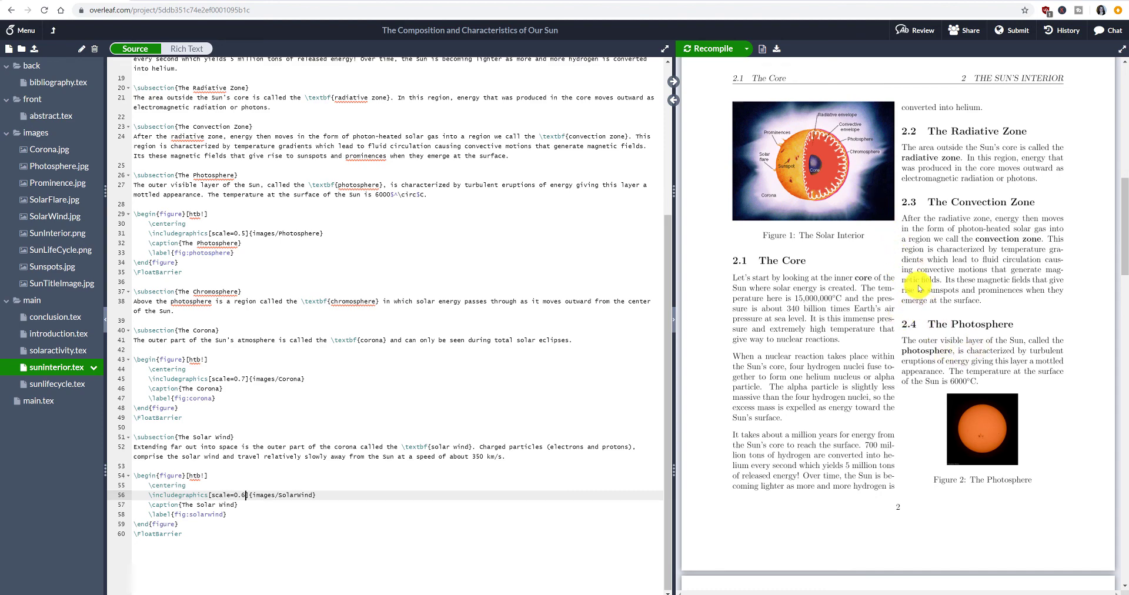
scroll(906, 247, down, 5)
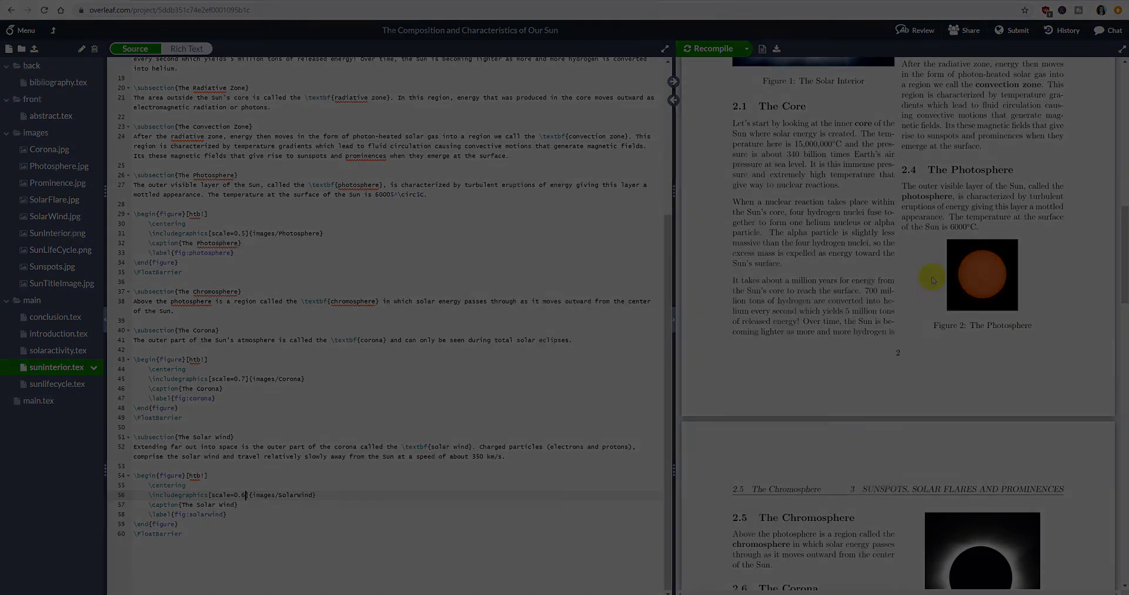